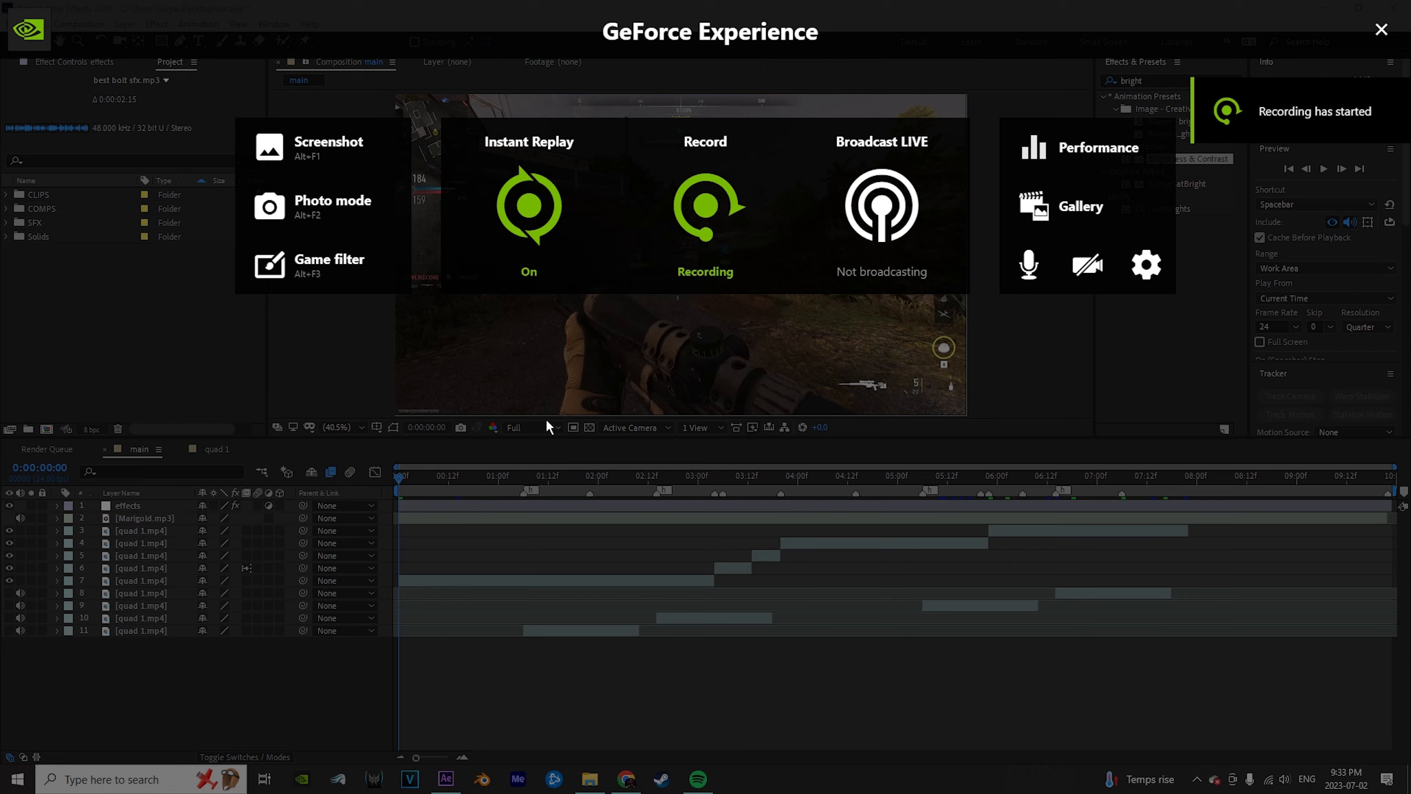
Dismiss the recording overlay and play back the main composition from 0:00:01:01.
{"action": "key", "text": "alt+z"}
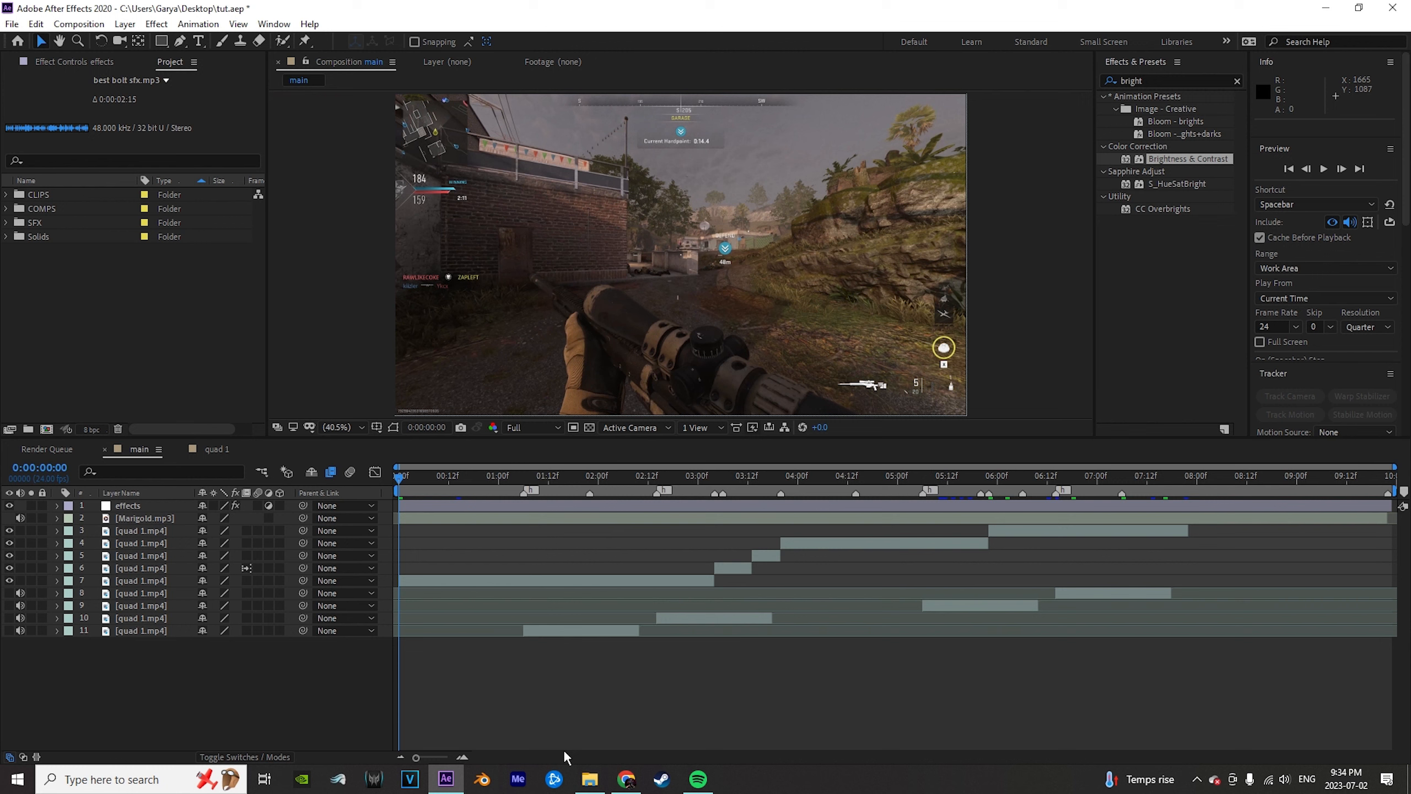
{"action": "mouse_move", "coordinate": [503, 484]}
{"action": "left_mouse_down"}
{"action": "mouse_move", "coordinate": [524, 484]}
{"action": "mouse_move", "coordinate": [440, 485]}
{"action": "mouse_move", "coordinate": [506, 489]}
{"action": "left_mouse_up"}
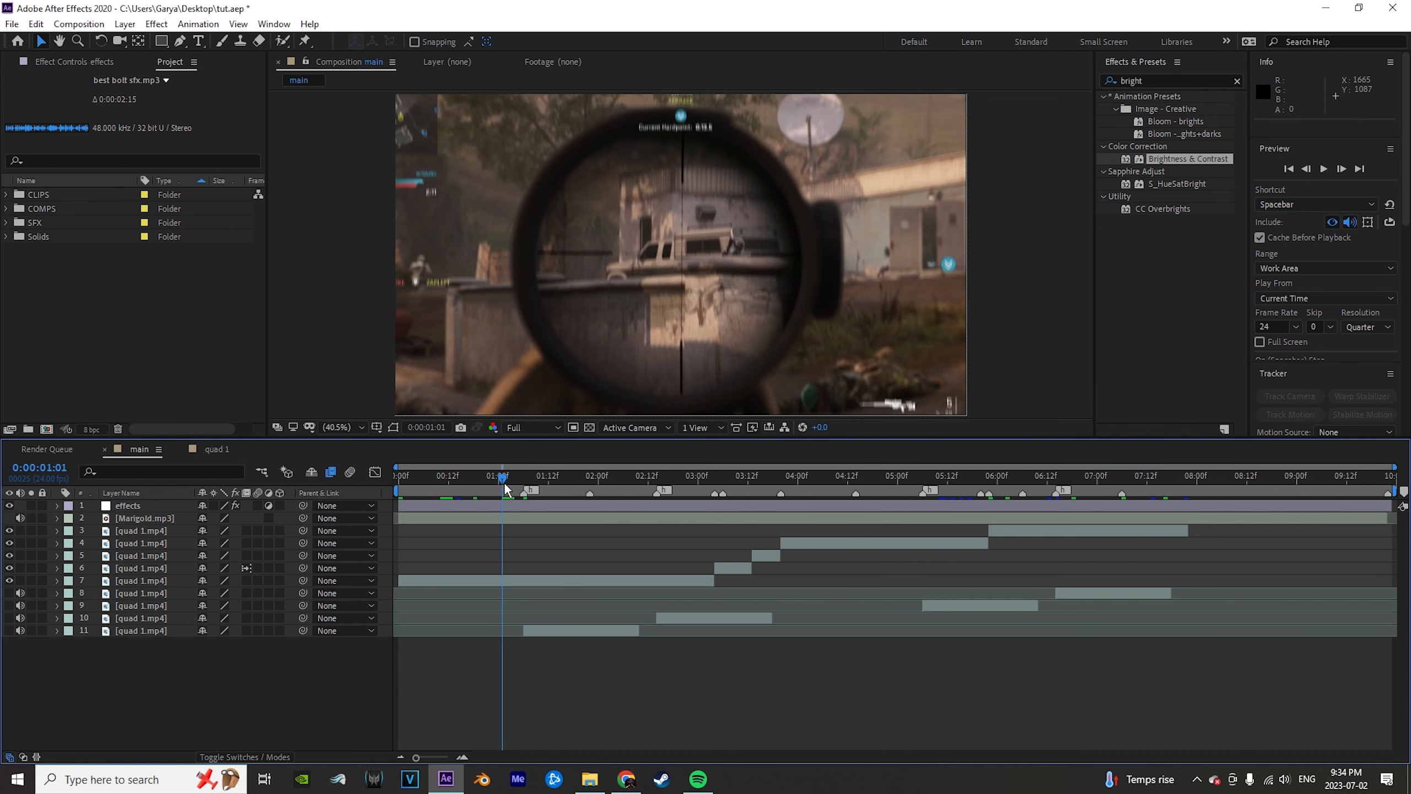
{"action": "key", "text": "space"}
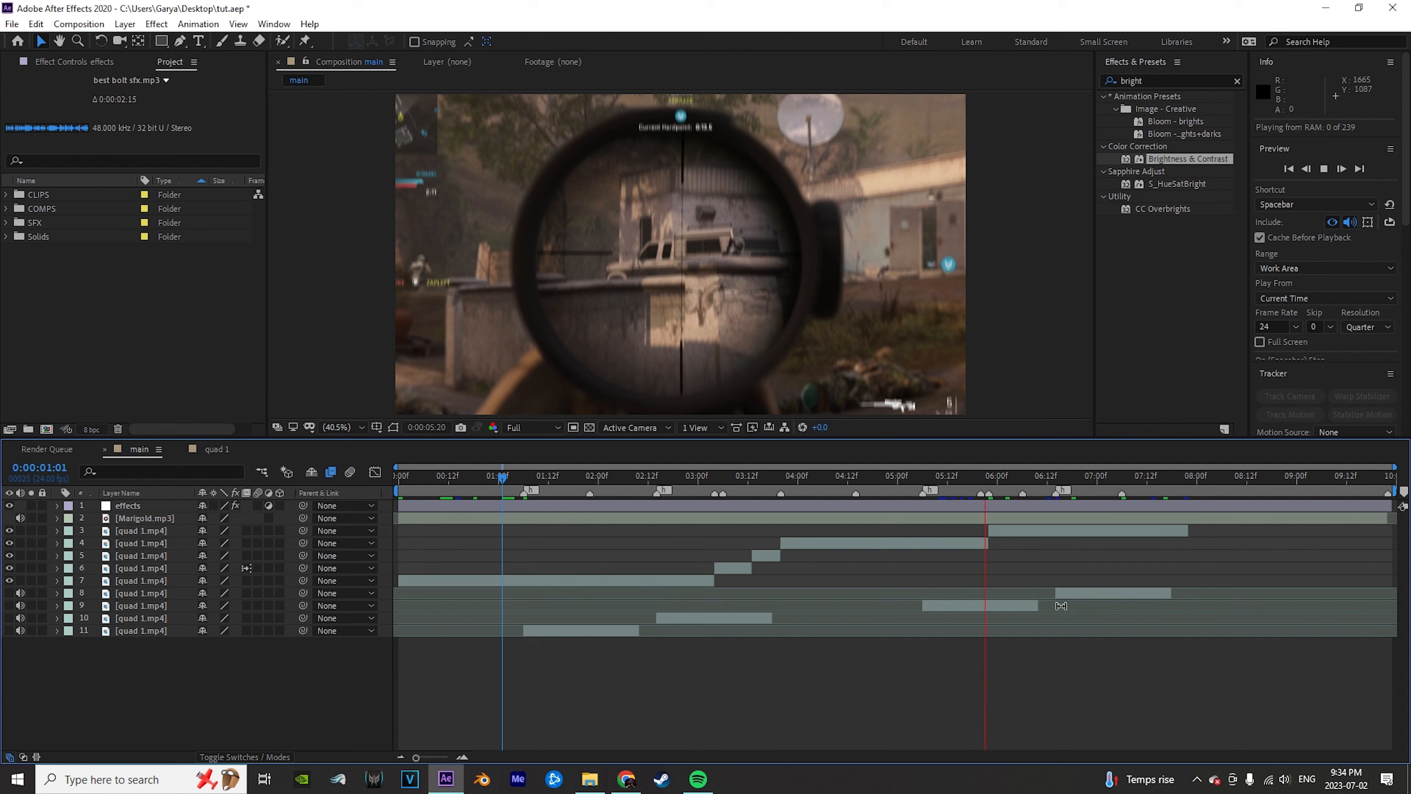
{"action": "key", "text": "space"}
{"action": "key", "text": "alt+z"}
{"action": "key", "text": "alt+z"}
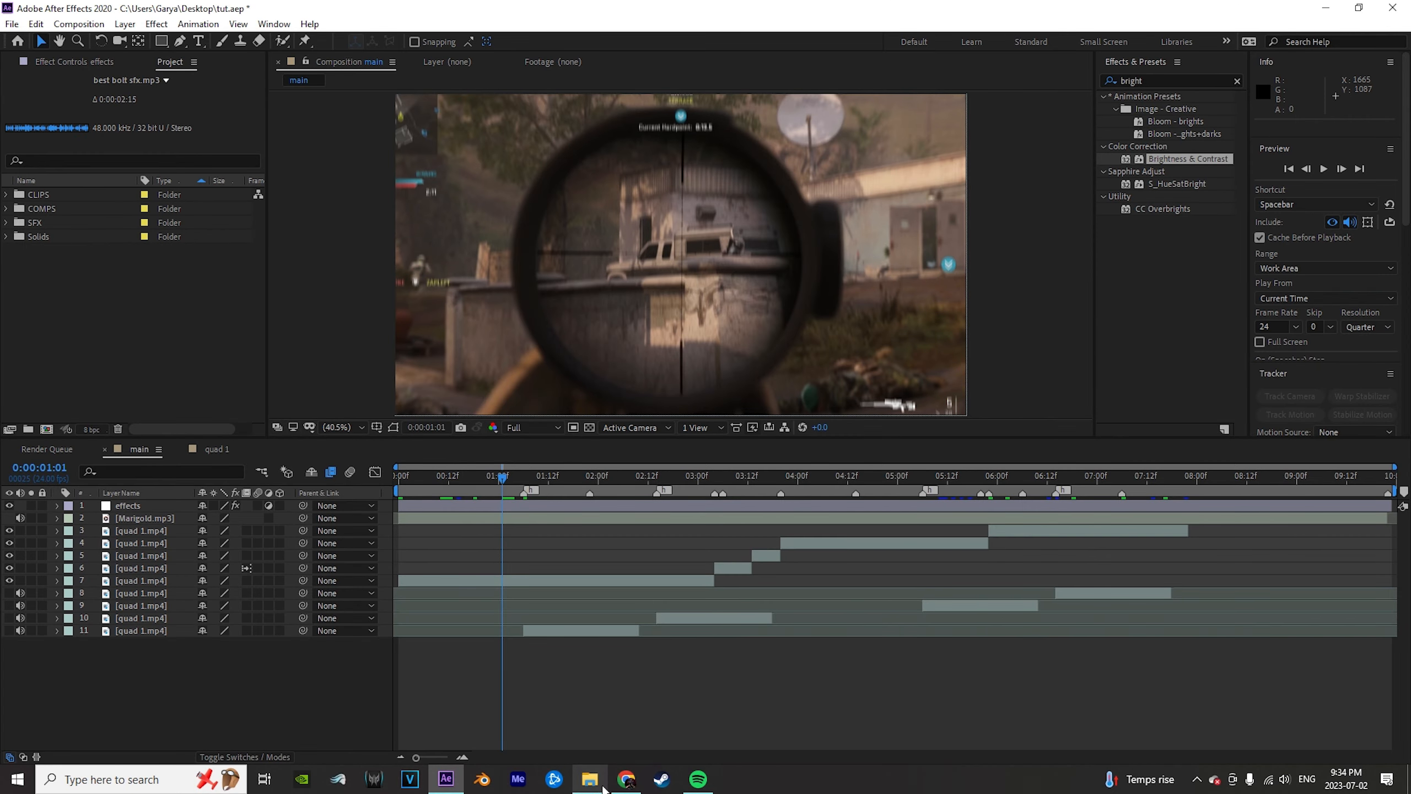
Switch to File Explorer and listen to the SPX Shot sound in the SPX folder, returning to After Effects when finished.
{"action": "mouse_move", "coordinate": [604, 789]}
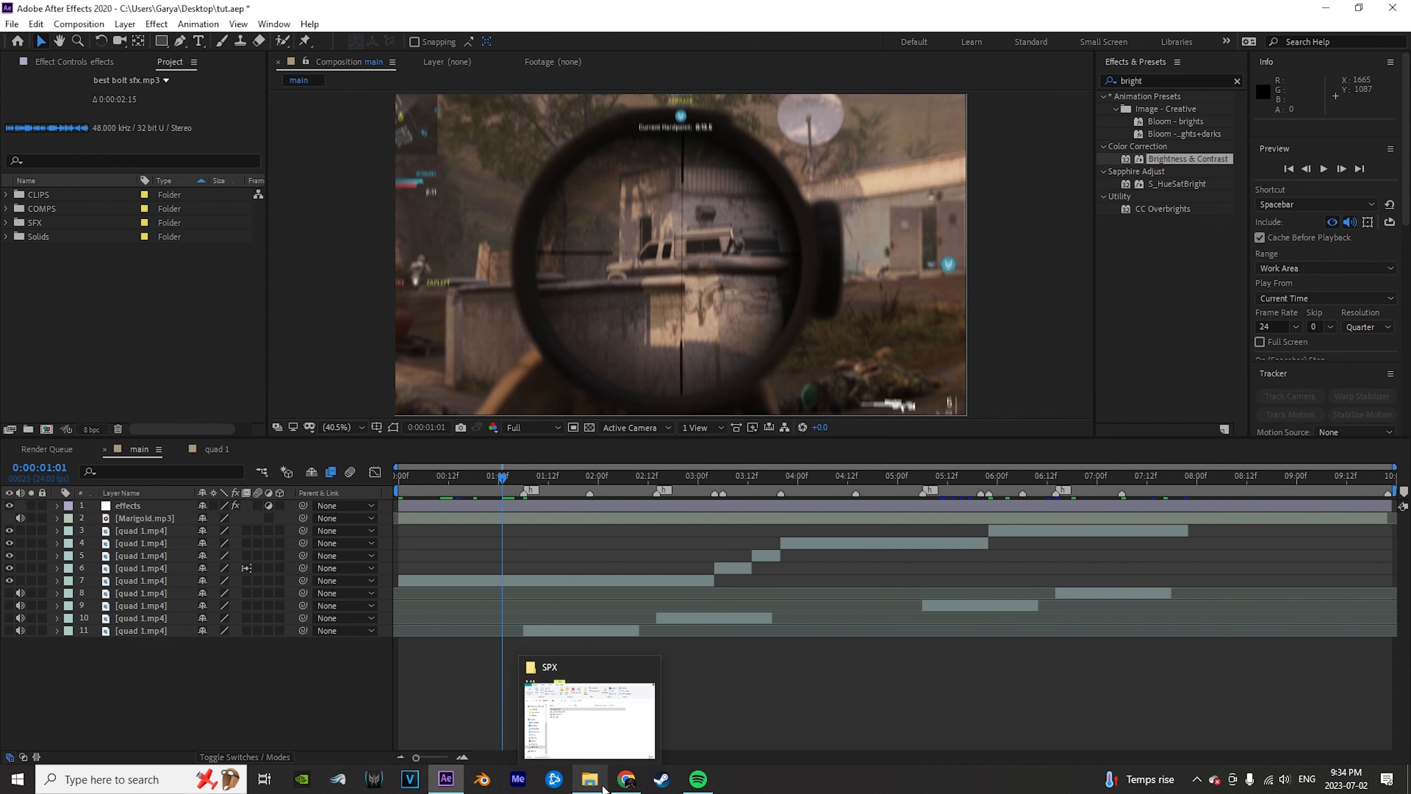
{"action": "left_click", "coordinate": [594, 784]}
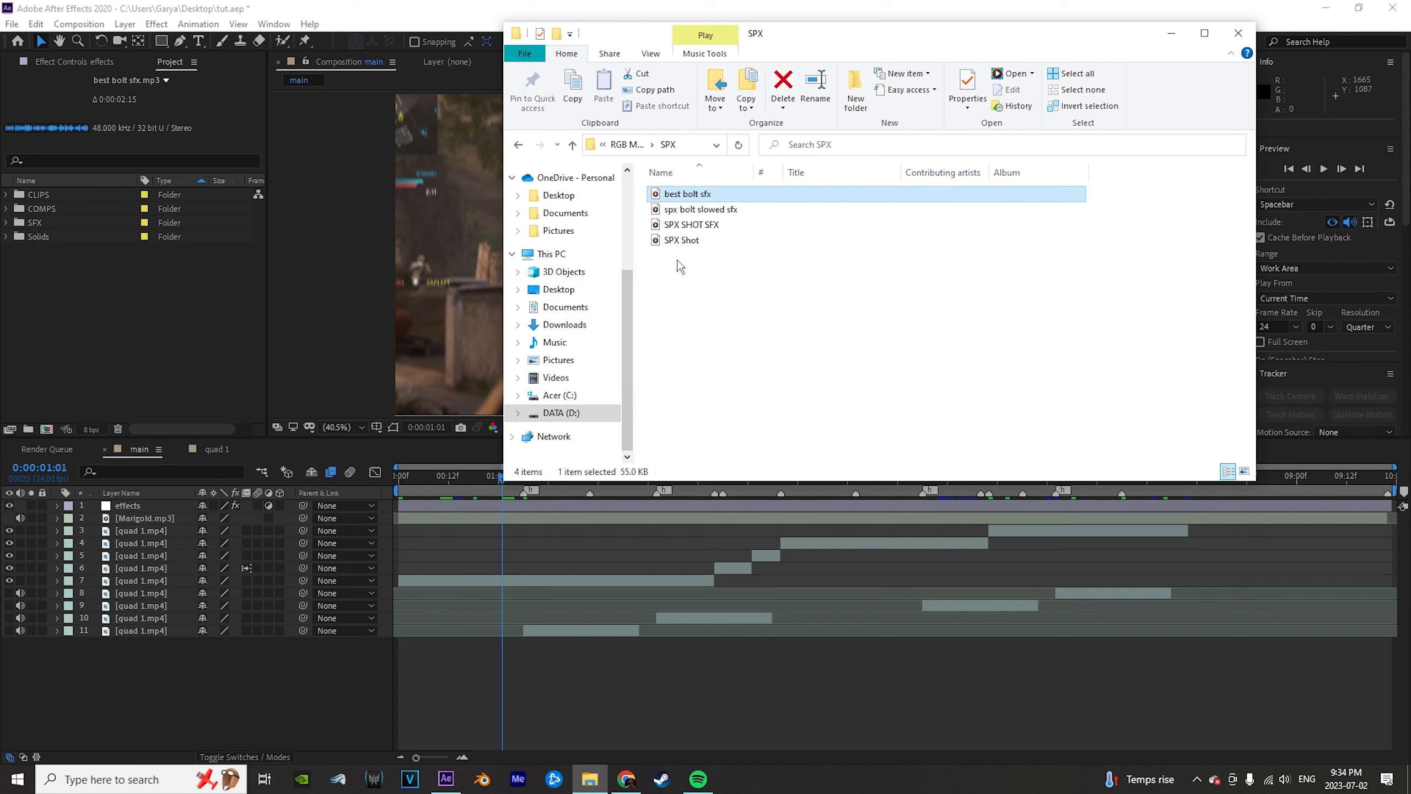
{"action": "left_click", "coordinate": [518, 145]}
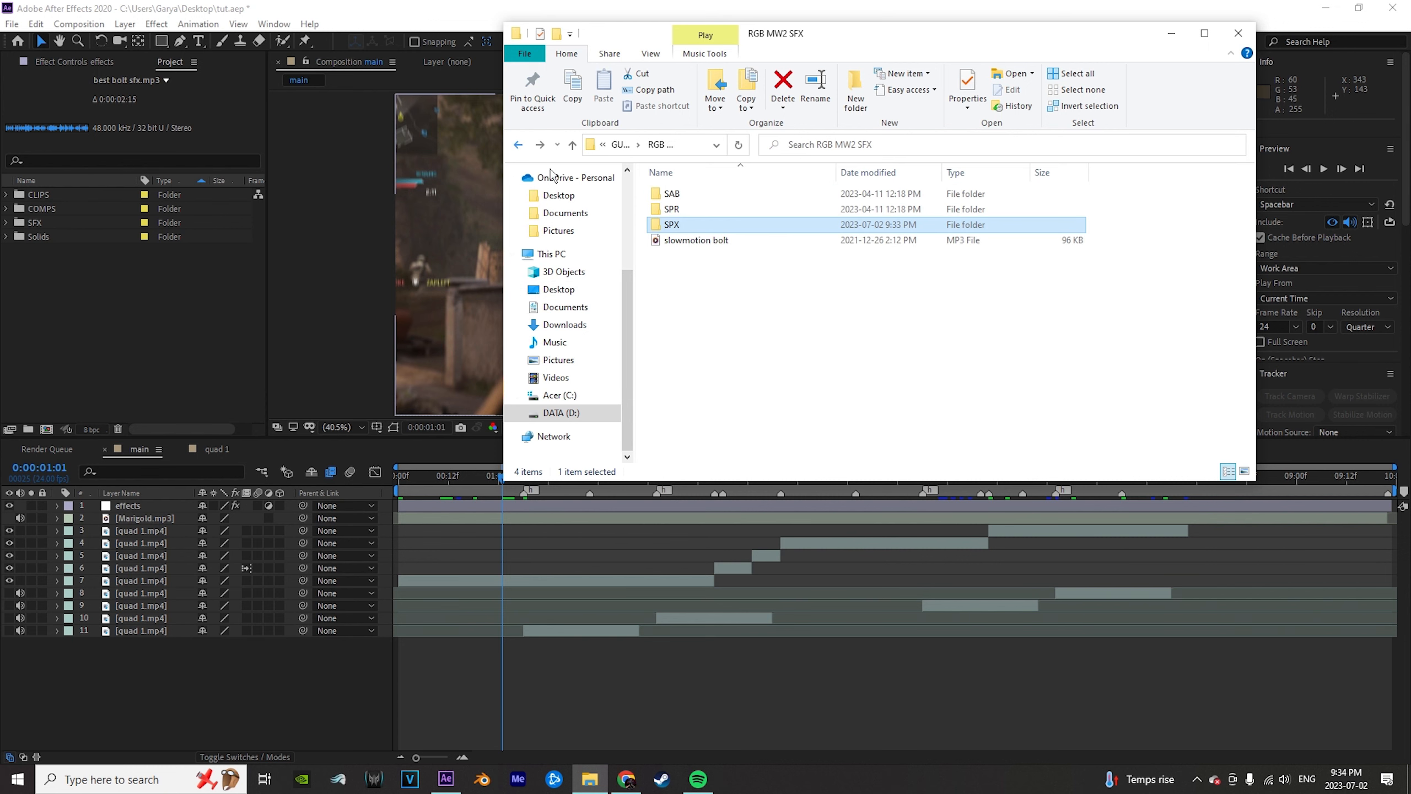
{"action": "double_click", "coordinate": [680, 225]}
{"action": "double_click", "coordinate": [700, 241]}
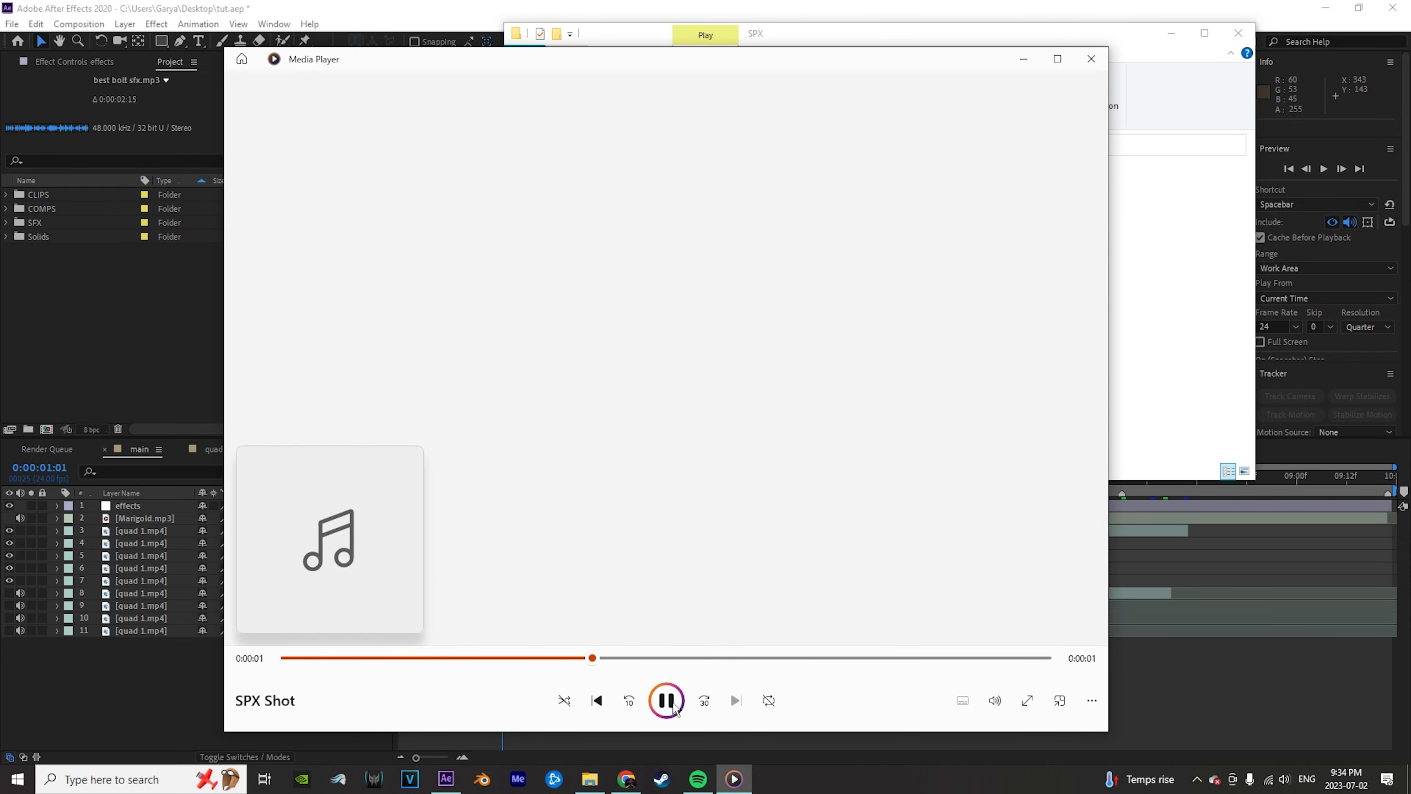
{"action": "left_click", "coordinate": [673, 704]}
{"action": "left_click", "coordinate": [290, 659]}
{"action": "left_click", "coordinate": [668, 702]}
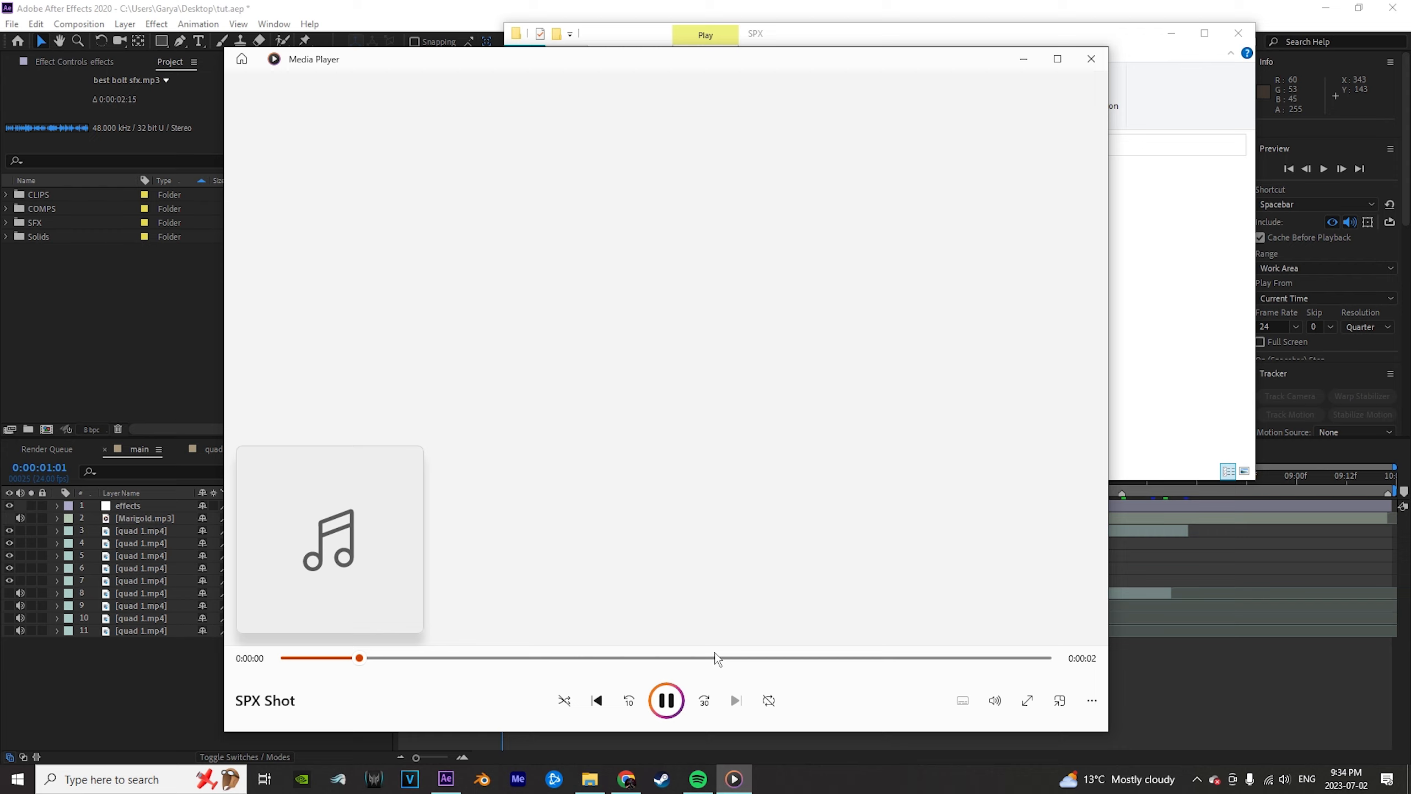
{"action": "left_click", "coordinate": [1091, 59]}
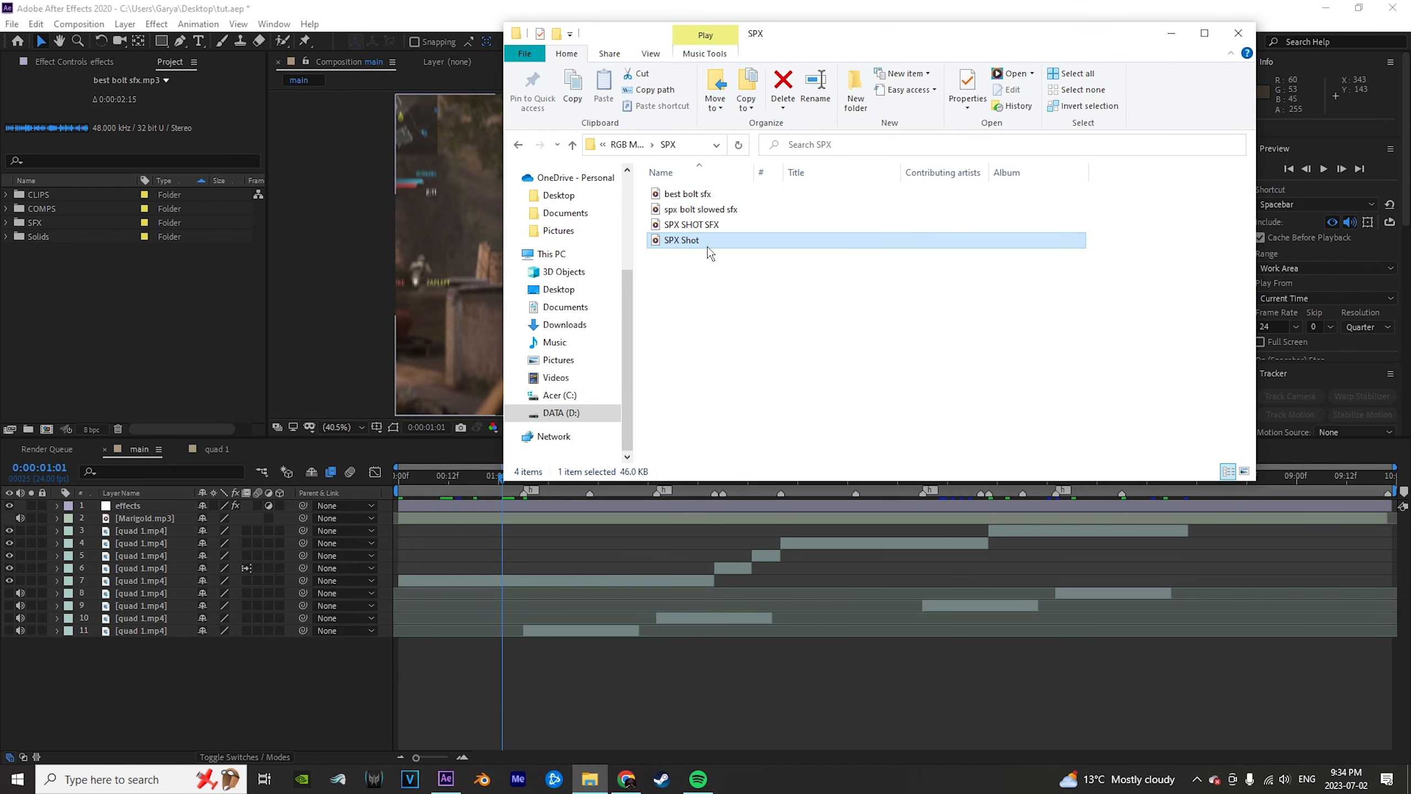
{"action": "left_click", "coordinate": [1172, 33]}
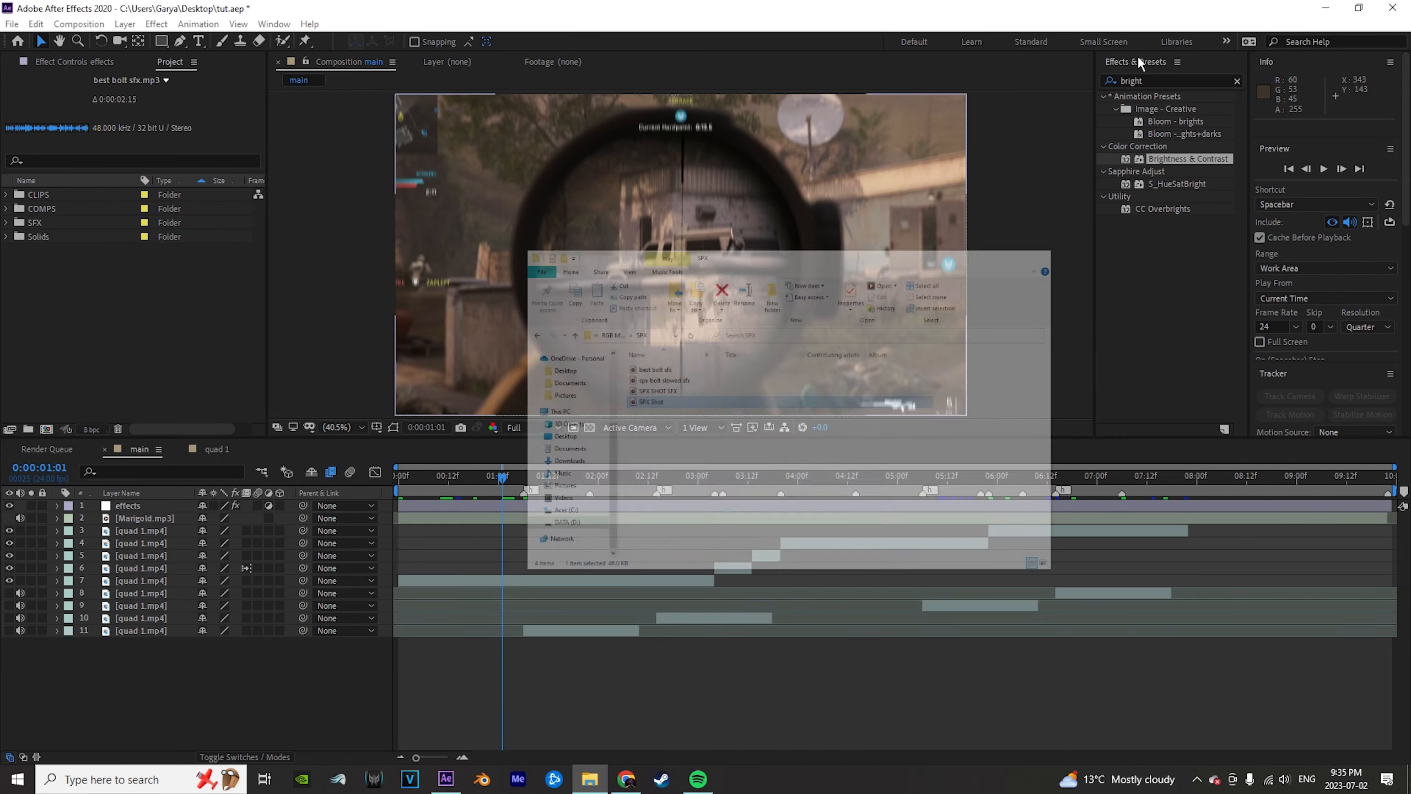
Play back the gunshot sections from 0:00:00:21 and 0:00:04:19, and park the playhead on the marker at 0:00:05:06.
{"action": "left_click_drag", "start_coordinate": [503, 478], "coordinate": [486, 564]}
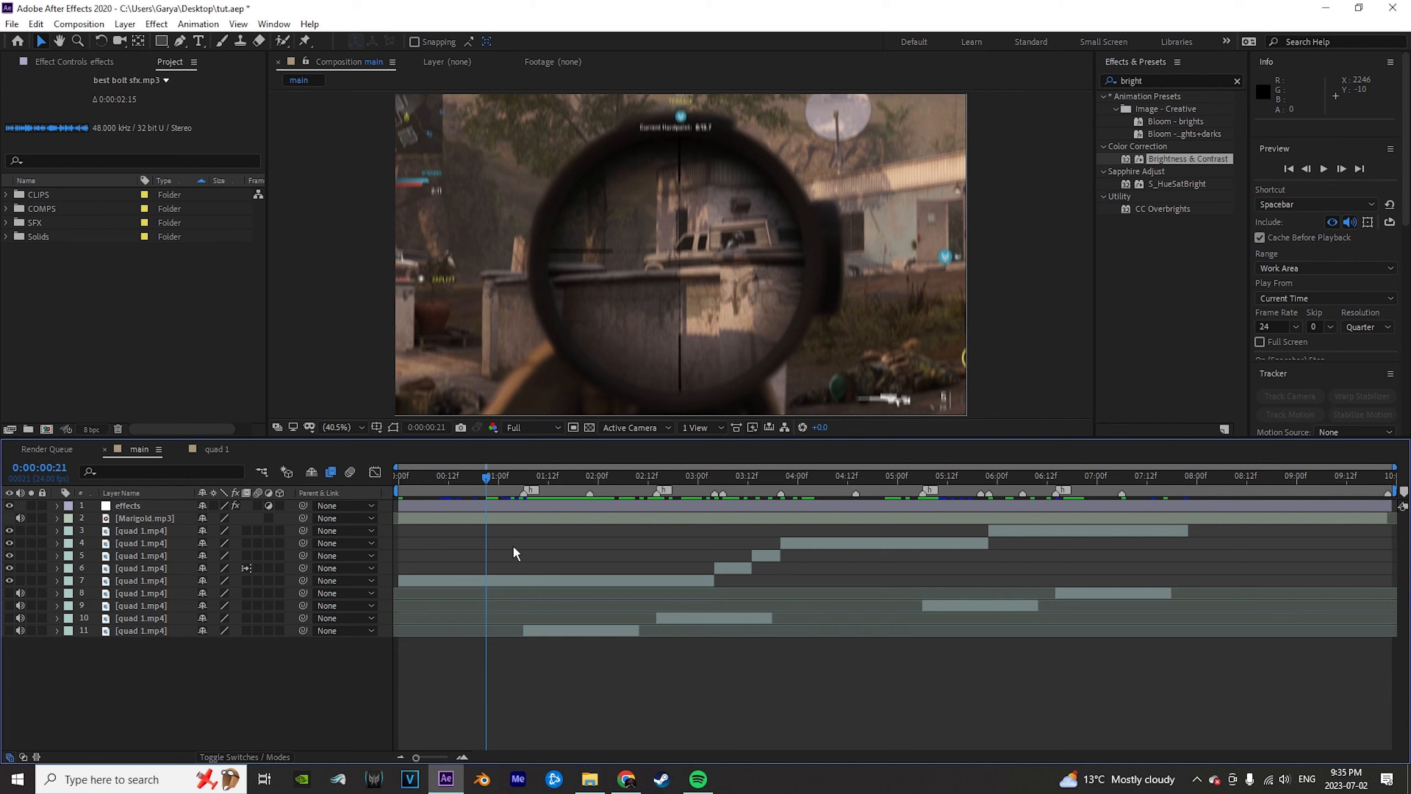
{"action": "key", "text": "space"}
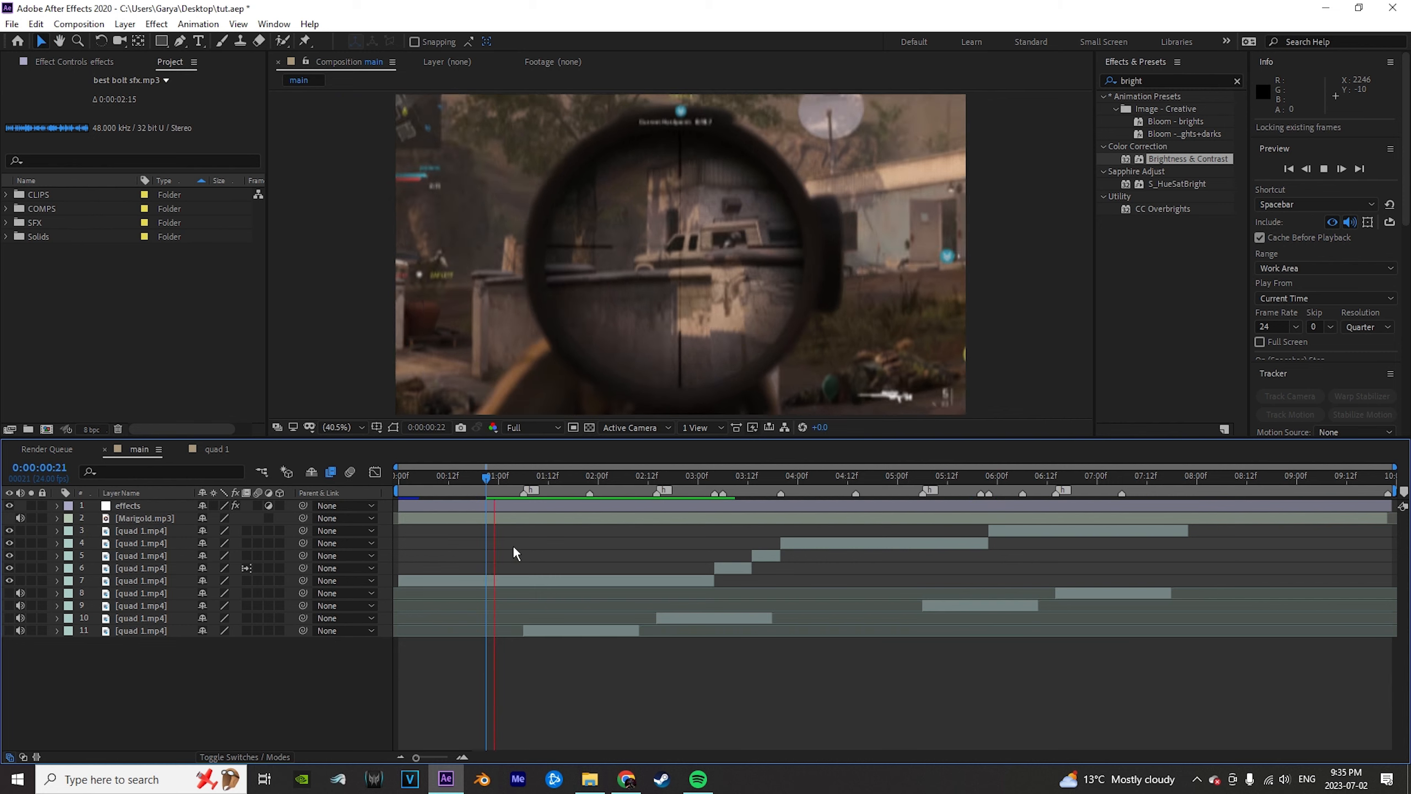
{"action": "key", "text": "space"}
{"action": "left_click_drag", "start_coordinate": [528, 488], "coordinate": [877, 551]}
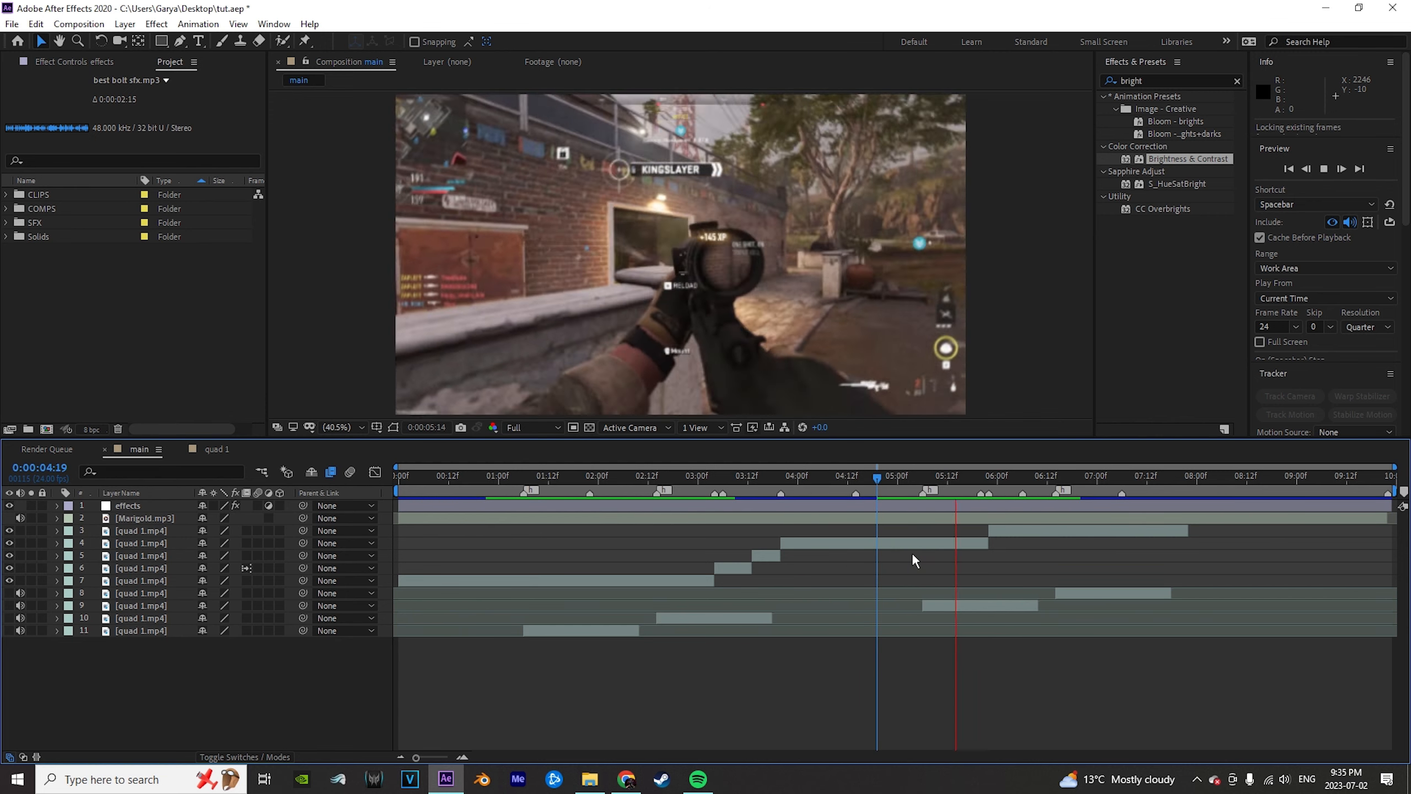
{"action": "key", "text": "space"}
{"action": "left_click_drag", "start_coordinate": [914, 482], "coordinate": [942, 491]}
{"action": "key", "text": "j"}
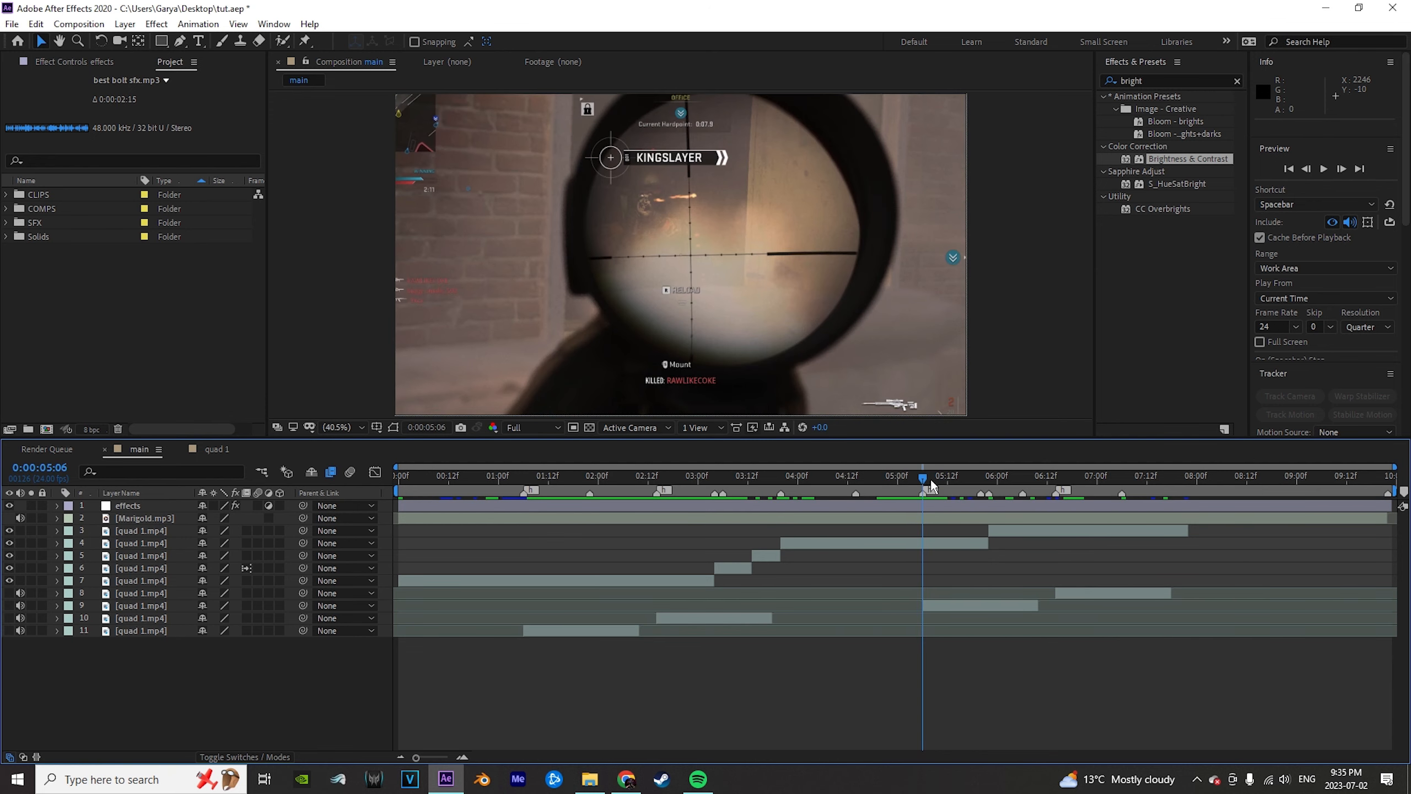
Time-stretch layer 10, the second gunshot's audio clip, by a factor of 150 and preview it from 0:00:02:01.
{"action": "mouse_move", "coordinate": [656, 482]}
{"action": "left_mouse_down"}
{"action": "mouse_move", "coordinate": [691, 492]}
{"action": "mouse_move", "coordinate": [643, 491]}
{"action": "left_mouse_up"}
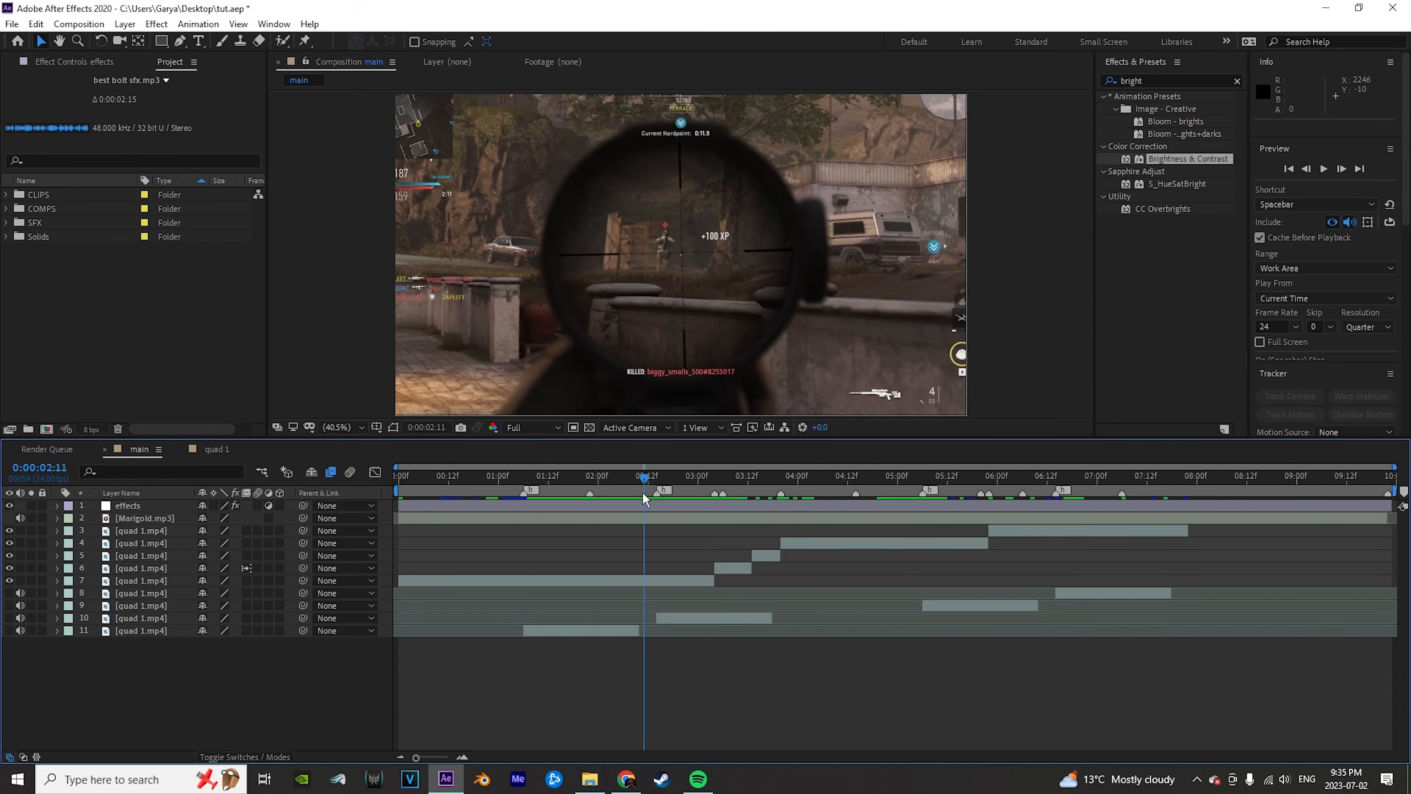
{"action": "right_click", "coordinate": [683, 622]}
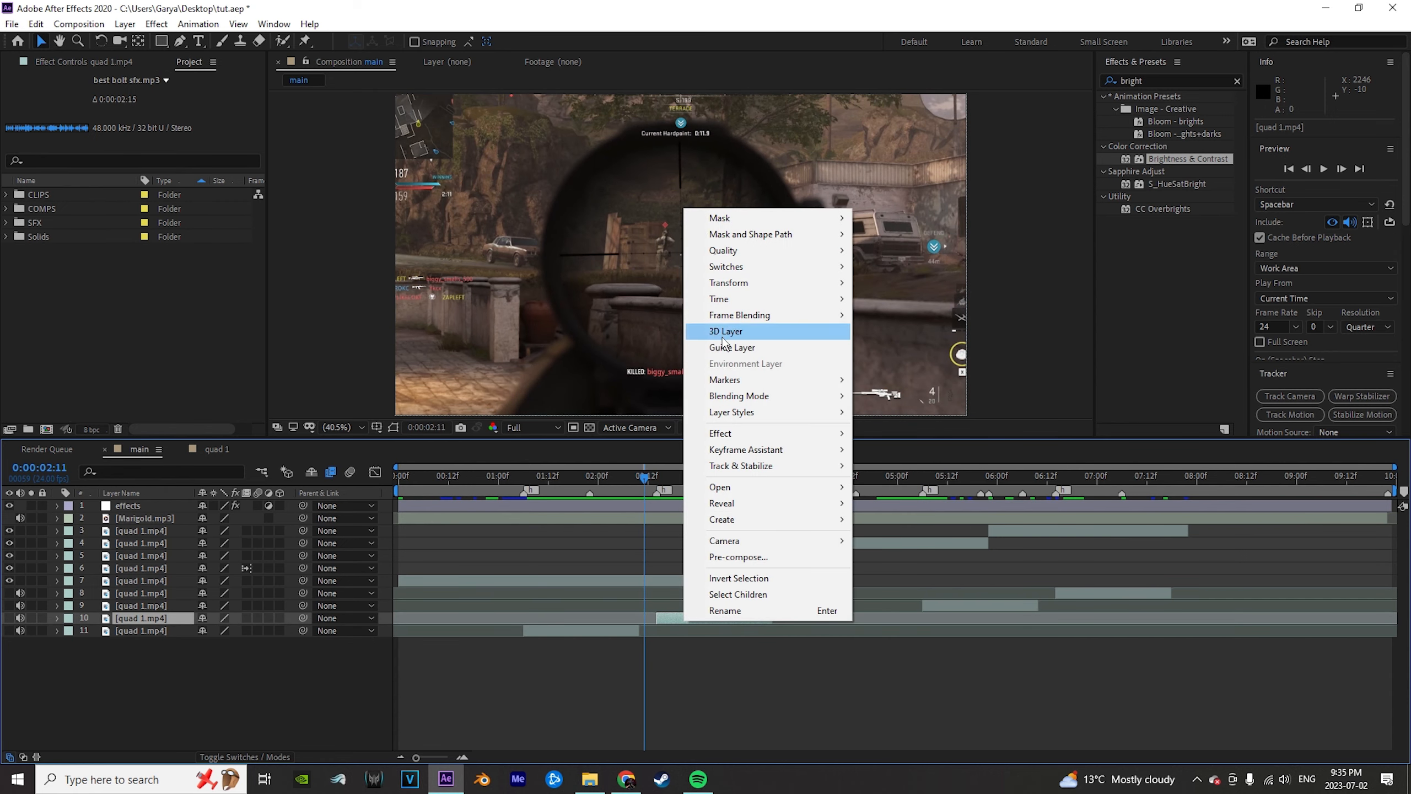
{"action": "mouse_move", "coordinate": [789, 299]}
{"action": "left_click", "coordinate": [937, 331]}
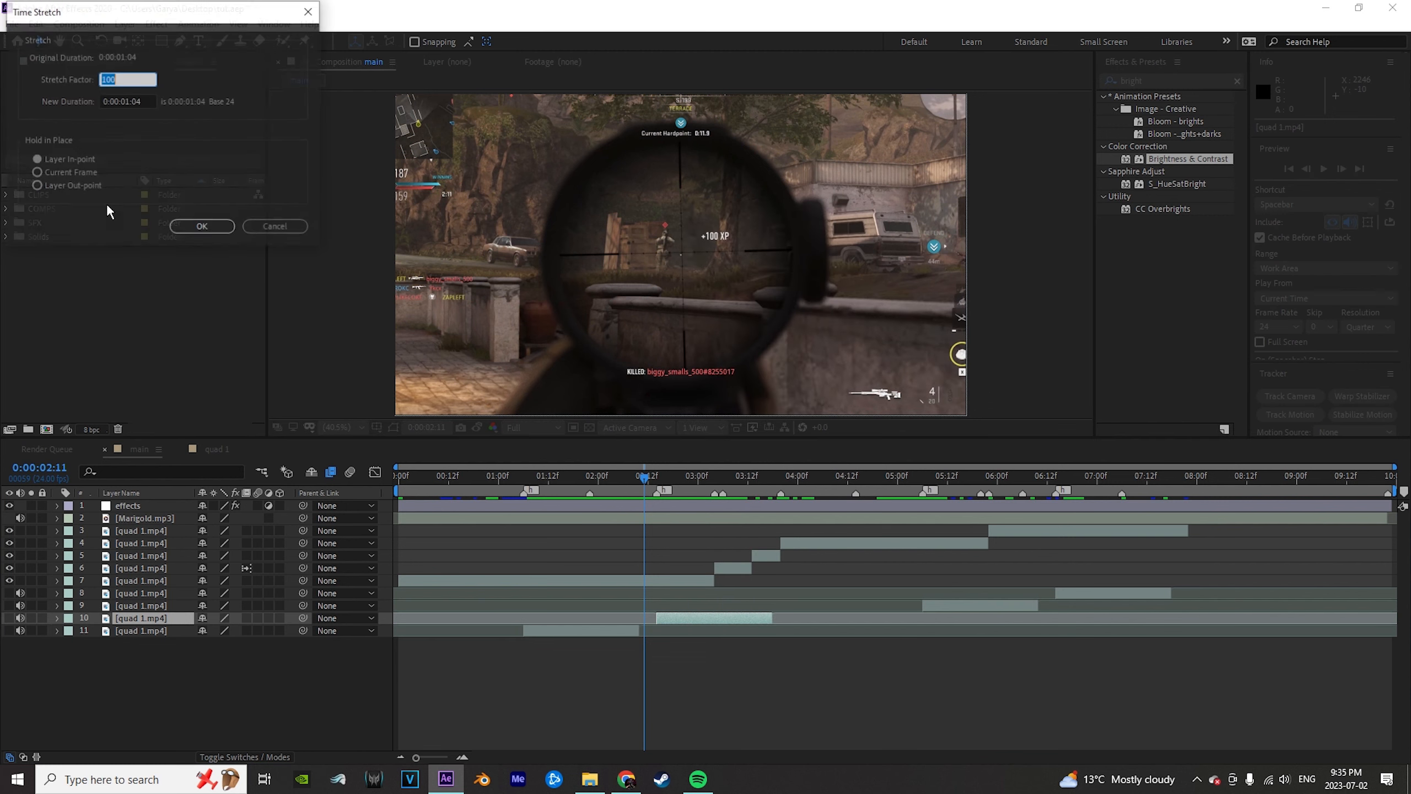
{"action": "type", "text": "15"}
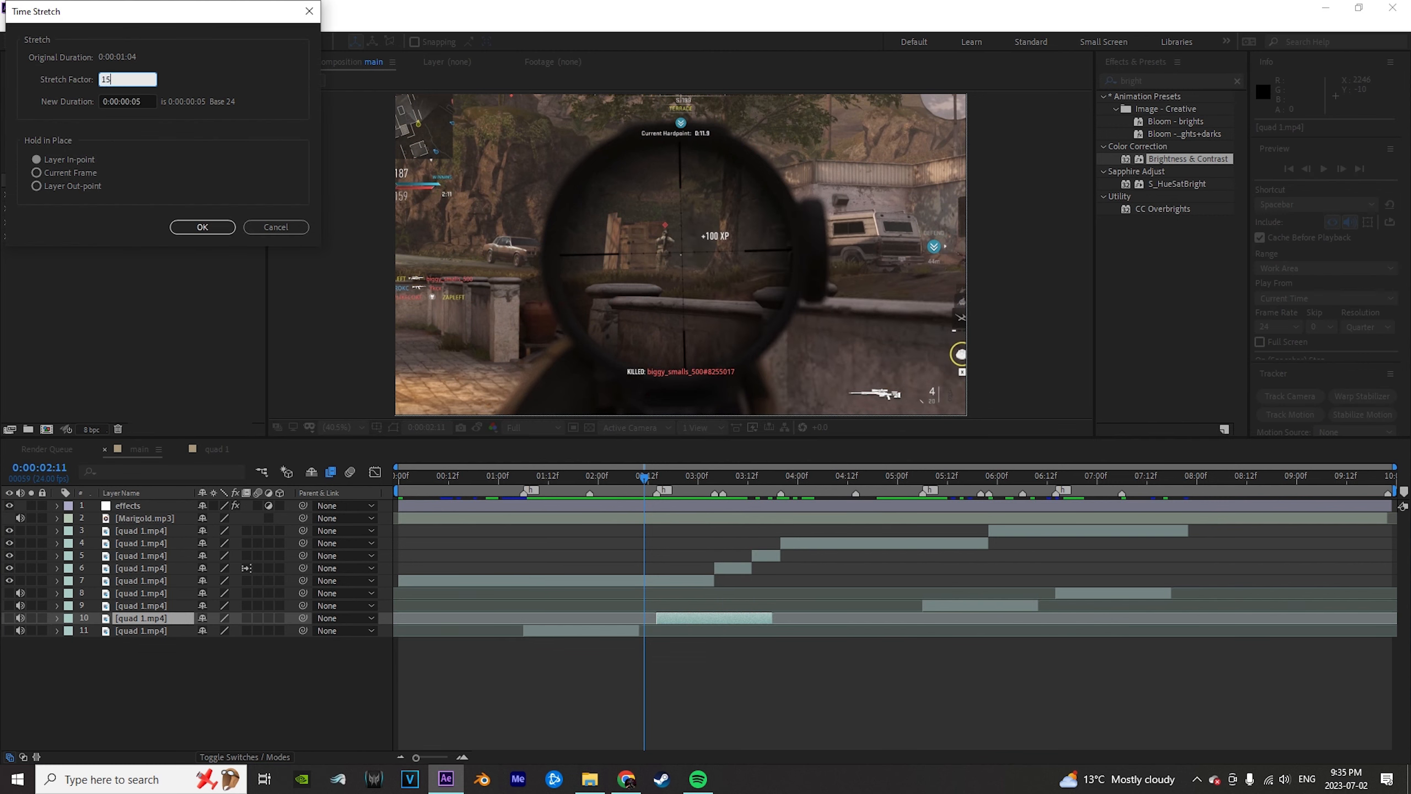
{"action": "key", "text": "Return"}
{"action": "left_click", "coordinate": [603, 477]}
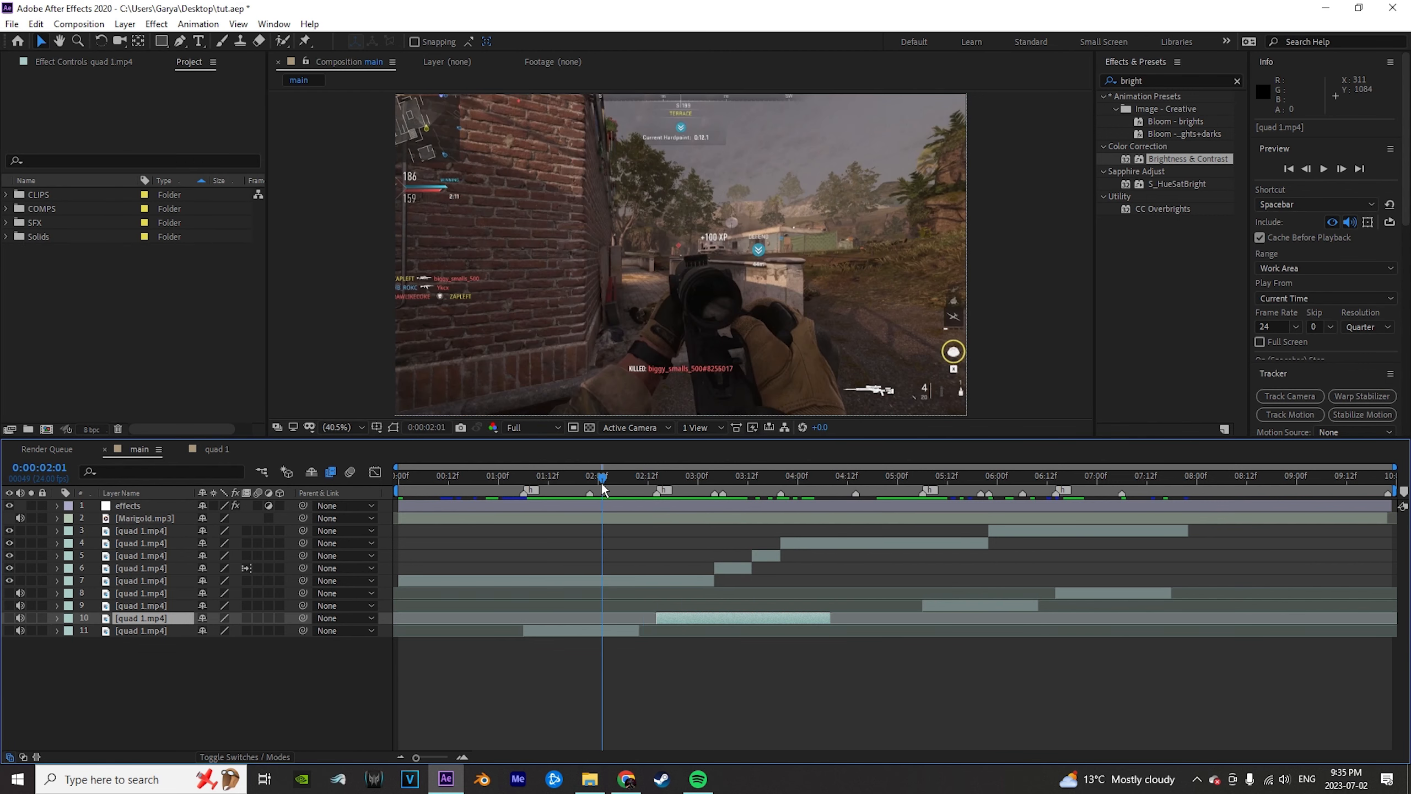
{"action": "key", "text": "space"}
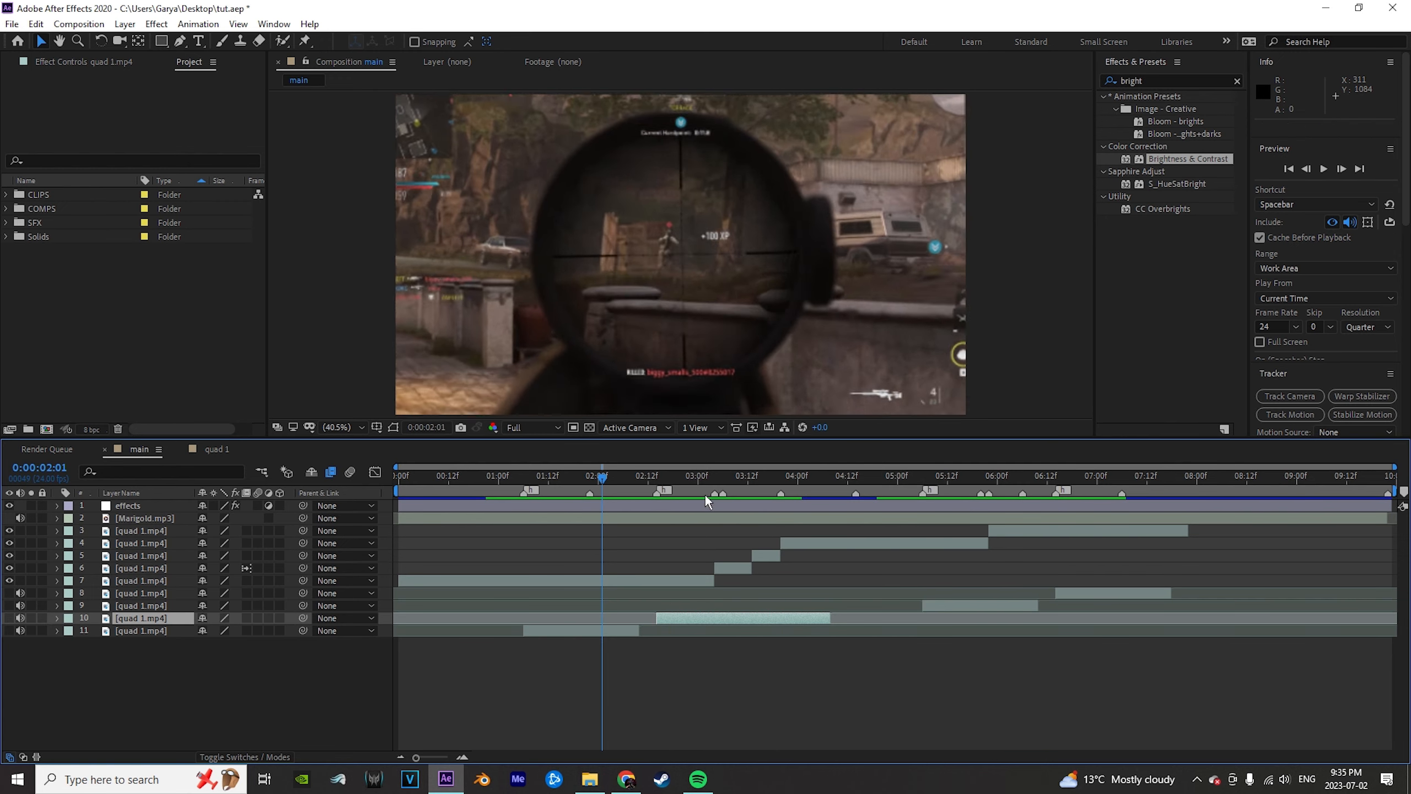
Trim the end of the stretched gunshot audio clip to 0:00:03:04 and preview it from 0:00:02:07.
{"action": "left_click", "coordinate": [723, 479]}
{"action": "left_click_drag", "start_coordinate": [723, 481], "coordinate": [716, 538]}
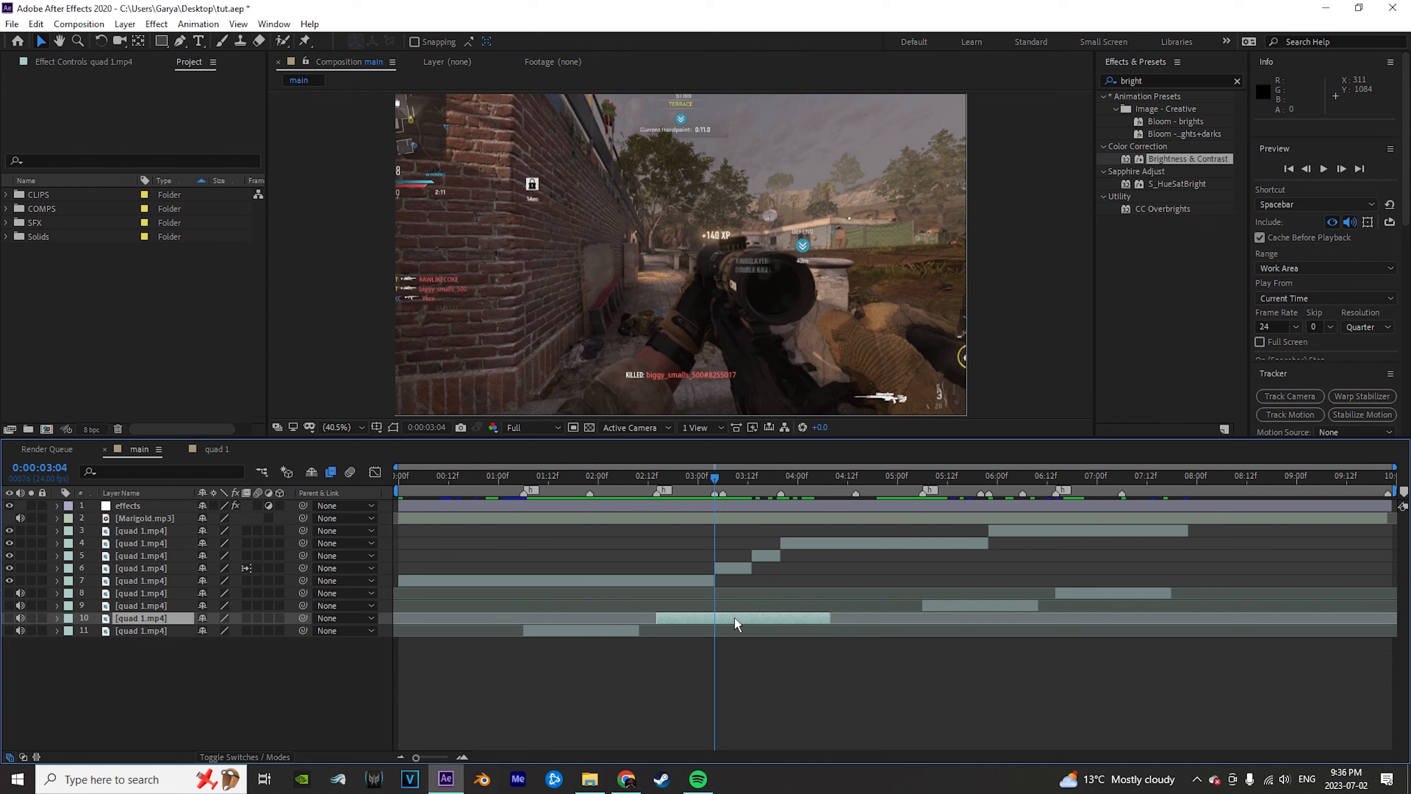
{"action": "key", "text": "alt+bracketright"}
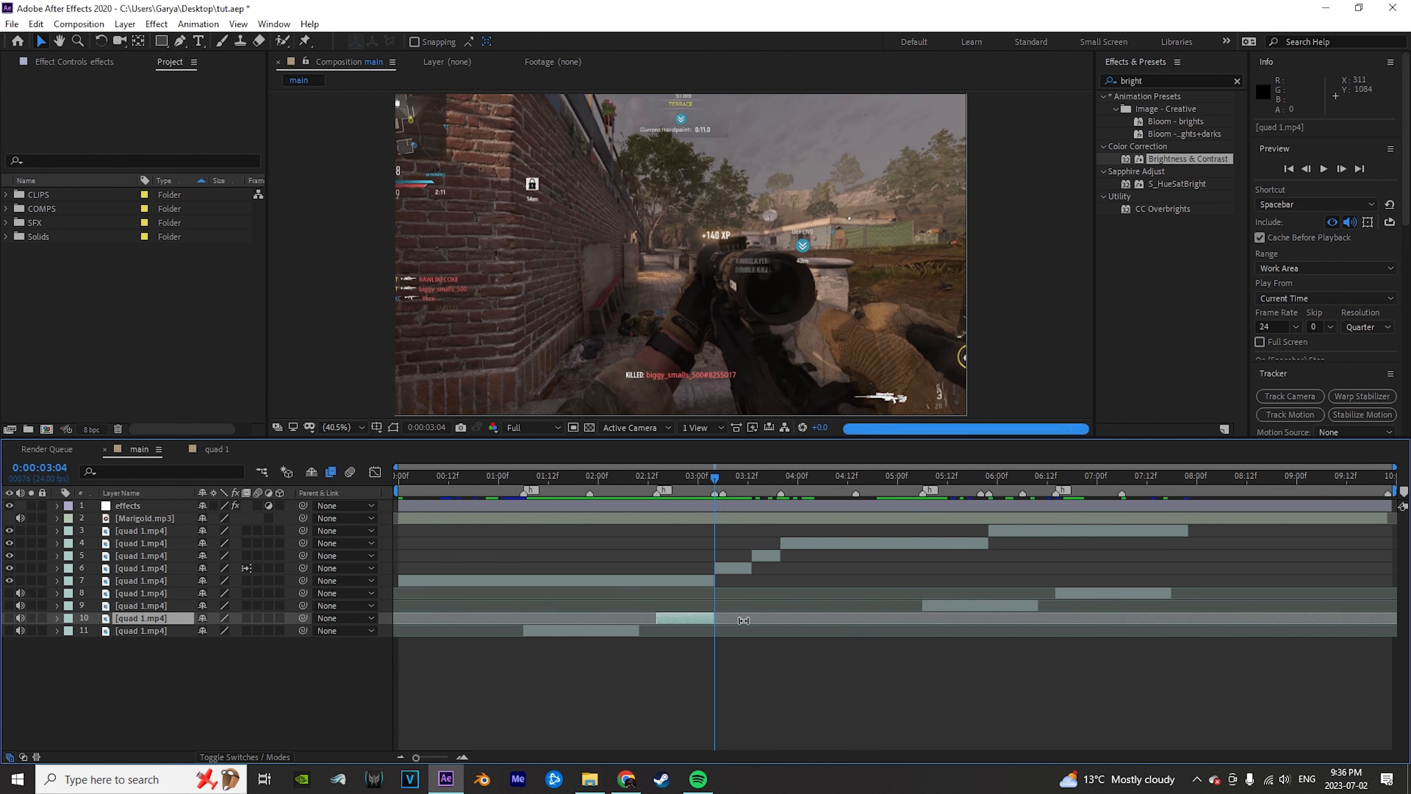
{"action": "left_click", "coordinate": [627, 475]}
{"action": "key", "text": "space"}
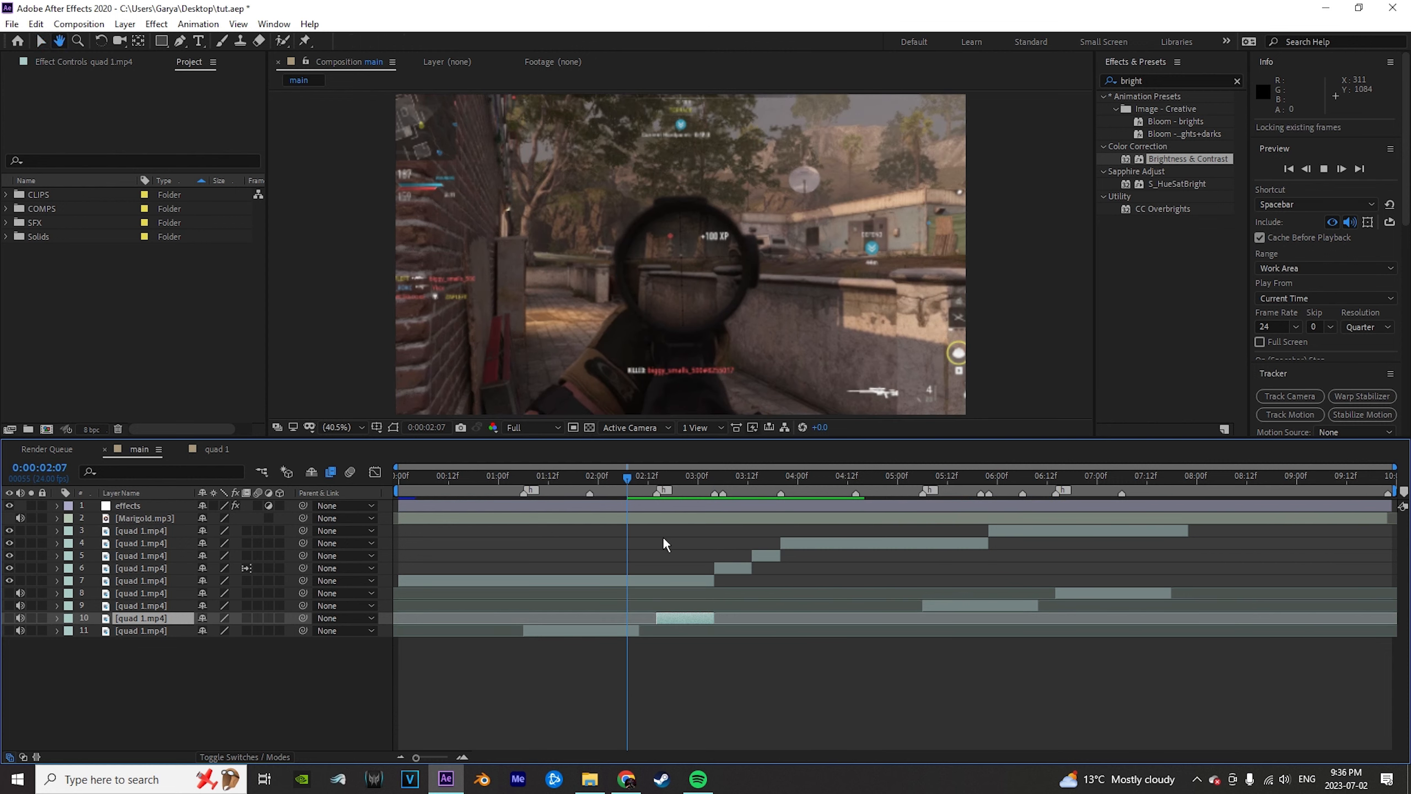
Return the playhead to 0:00:03:04, deselect the layer, and save the project.
{"action": "left_click", "coordinate": [724, 477]}
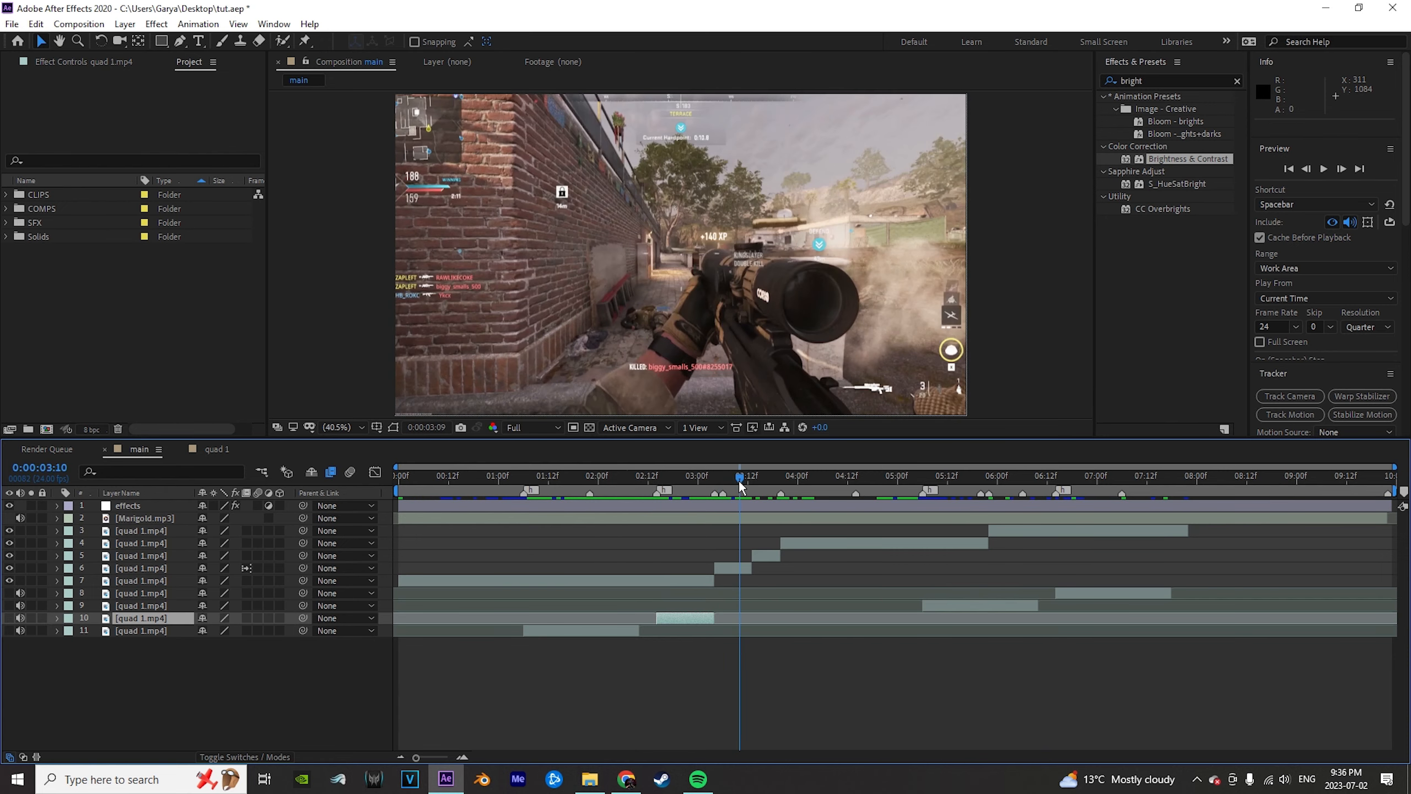
{"action": "left_click_drag", "start_coordinate": [728, 481], "coordinate": [720, 483]}
{"action": "left_click", "coordinate": [773, 667]}
{"action": "key", "text": "ctrl+s"}
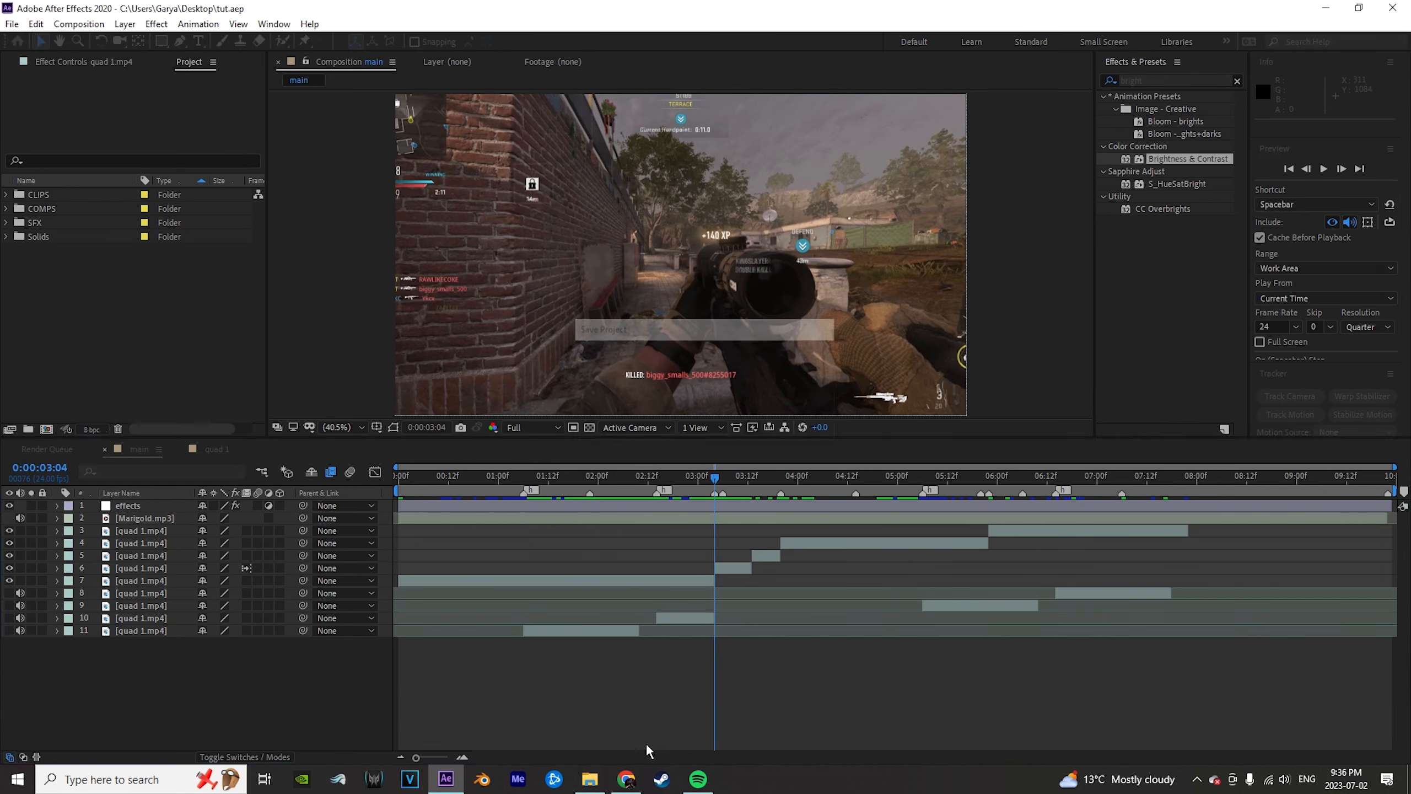
Expand the project's SFX folder to reach the bolt sound files.
{"action": "left_click", "coordinate": [590, 779]}
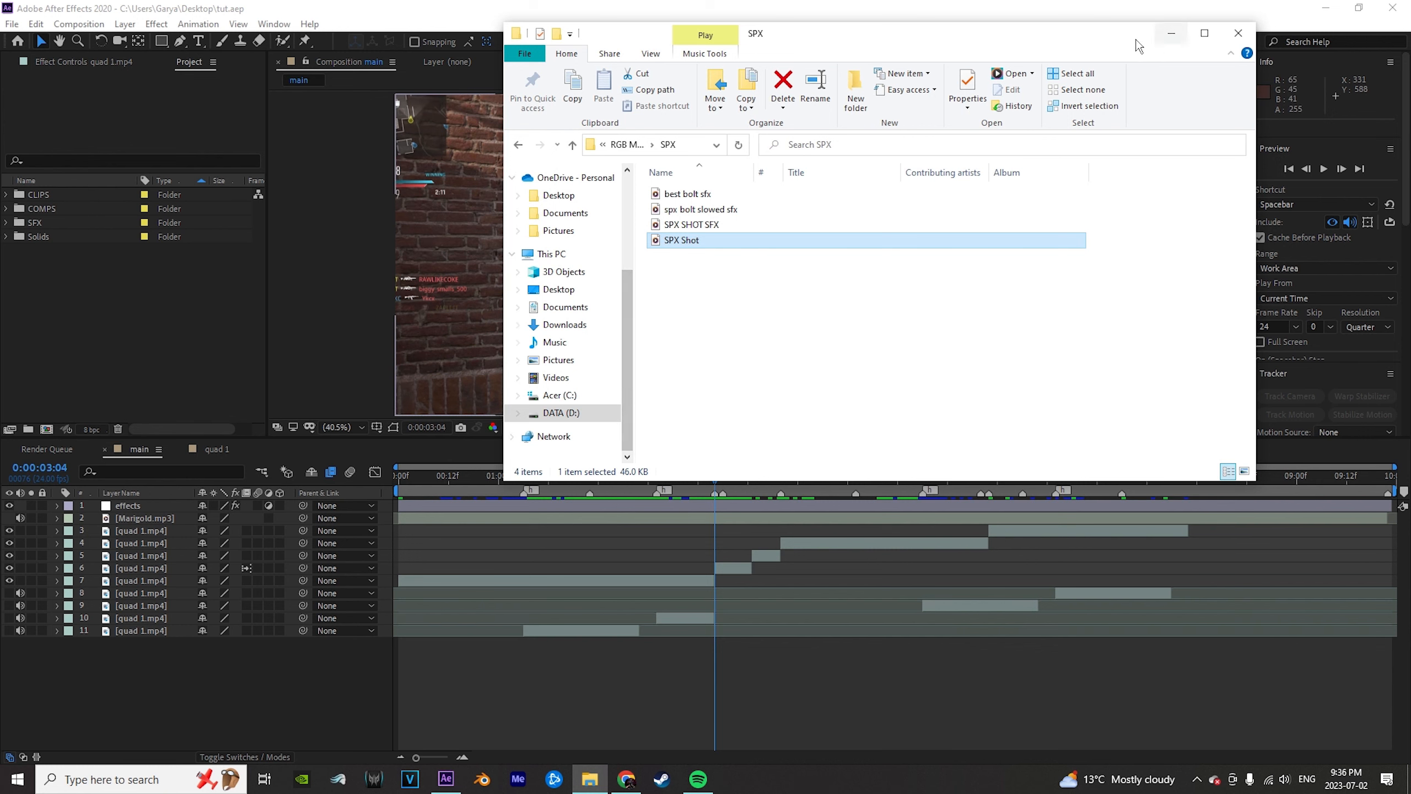
{"action": "left_click", "coordinate": [1172, 32]}
{"action": "left_click", "coordinate": [7, 222]}
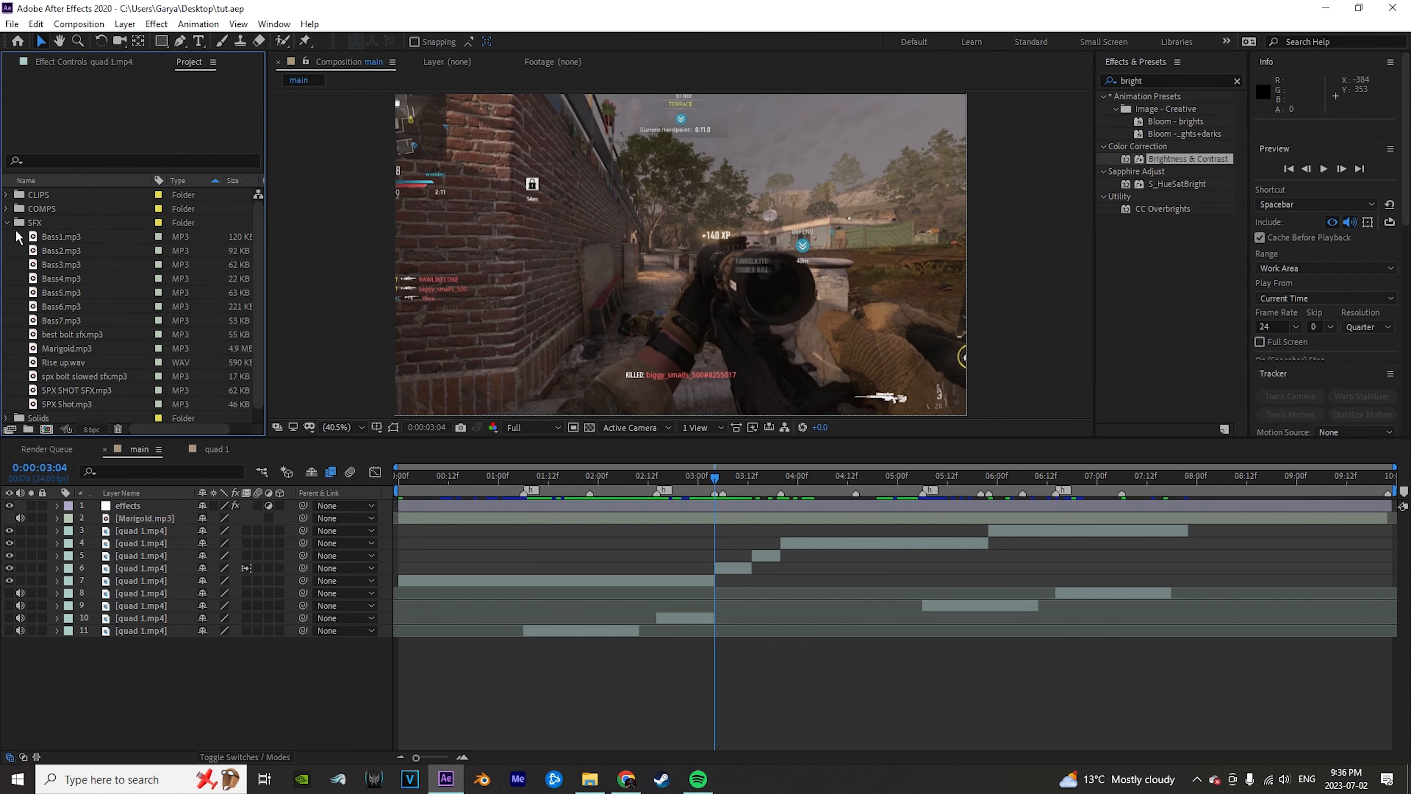
{"action": "scroll", "coordinate": [141, 339], "scroll_direction": "down", "scroll_amount": 1}
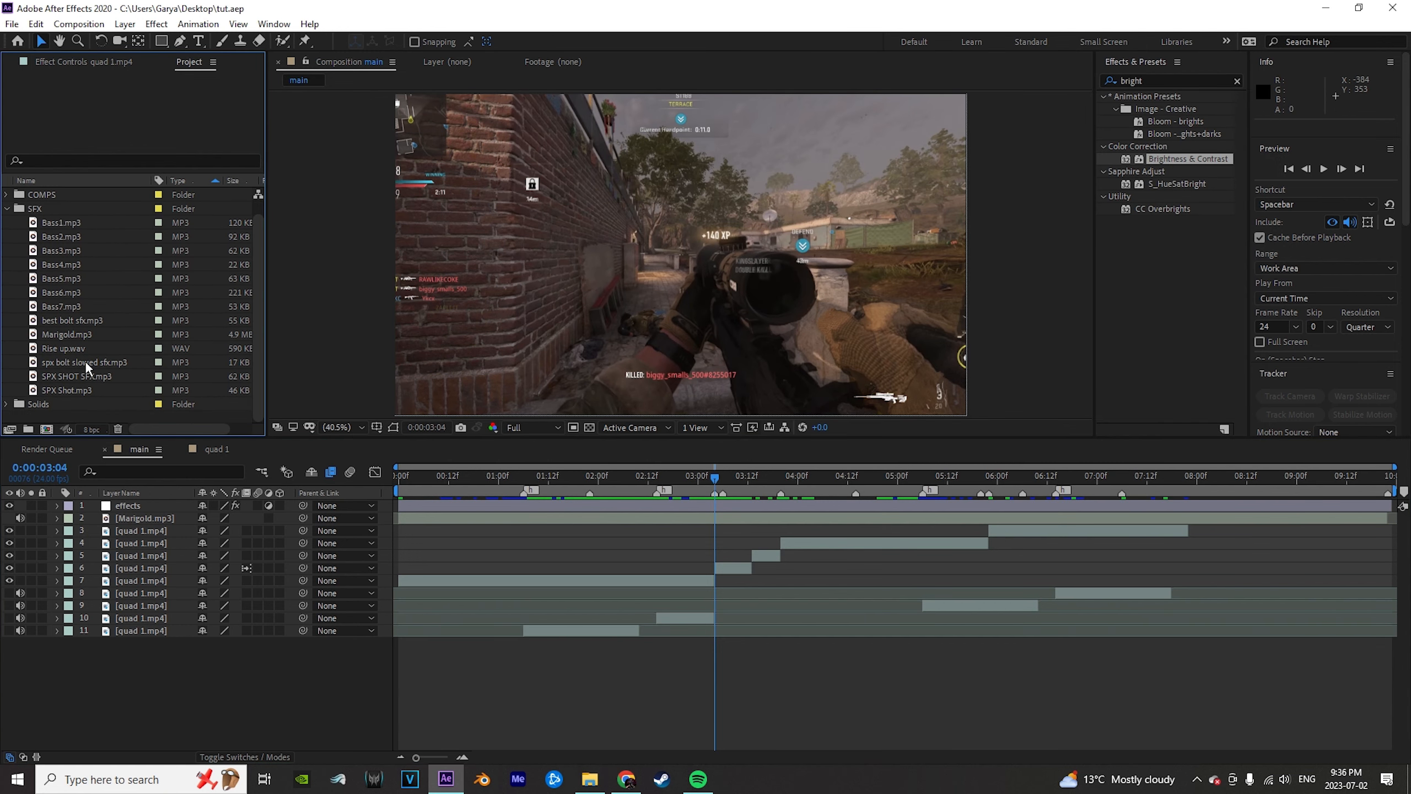
Place spx bolt slowed sfx.mp3 below layer 7 starting at 0:00:03:00 and reveal its audio waveform.
{"action": "left_click_drag", "start_coordinate": [85, 361], "coordinate": [732, 592]}
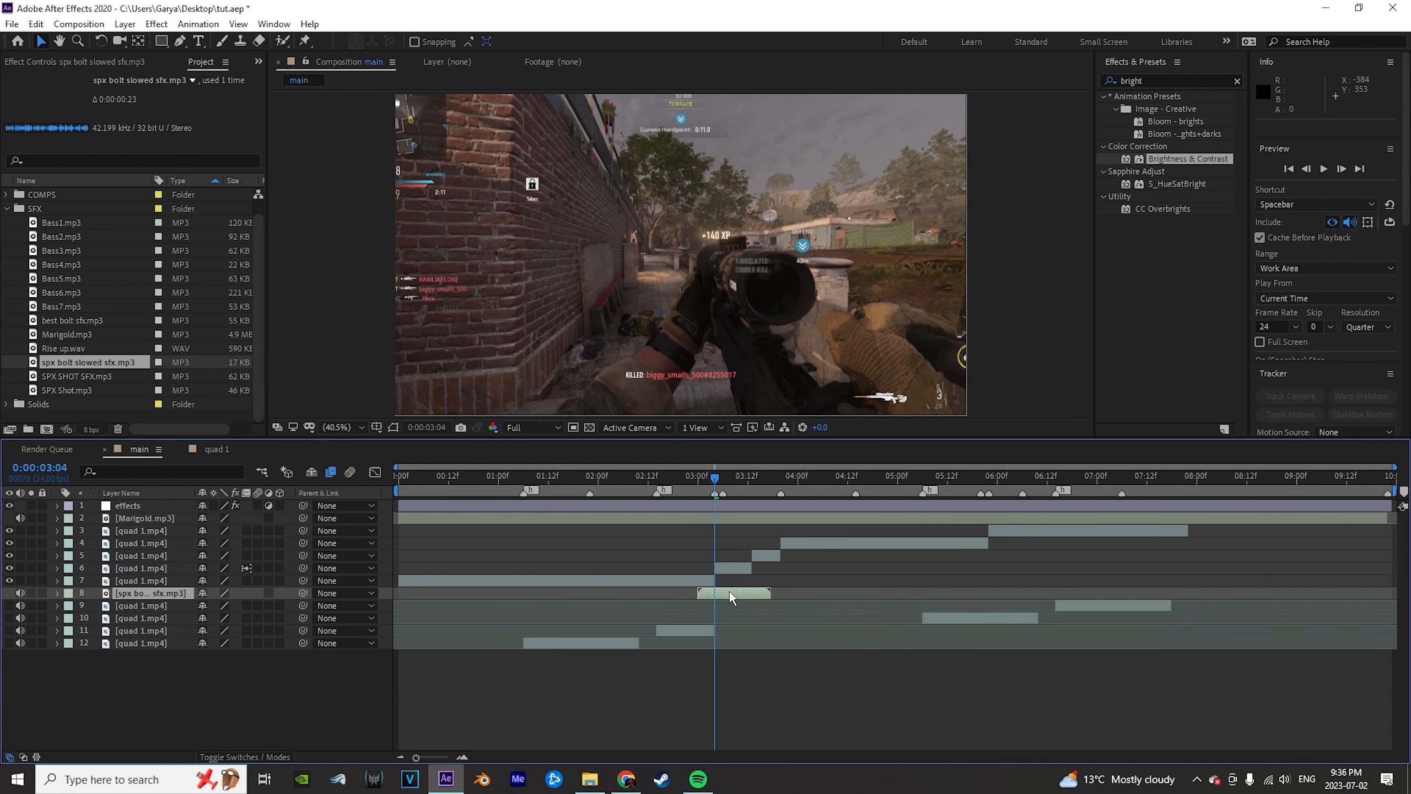
{"action": "key", "text": "l"}
{"action": "key", "text": "l"}
{"action": "scroll", "coordinate": [713, 605], "scroll_direction": "up", "scroll_amount": 4}
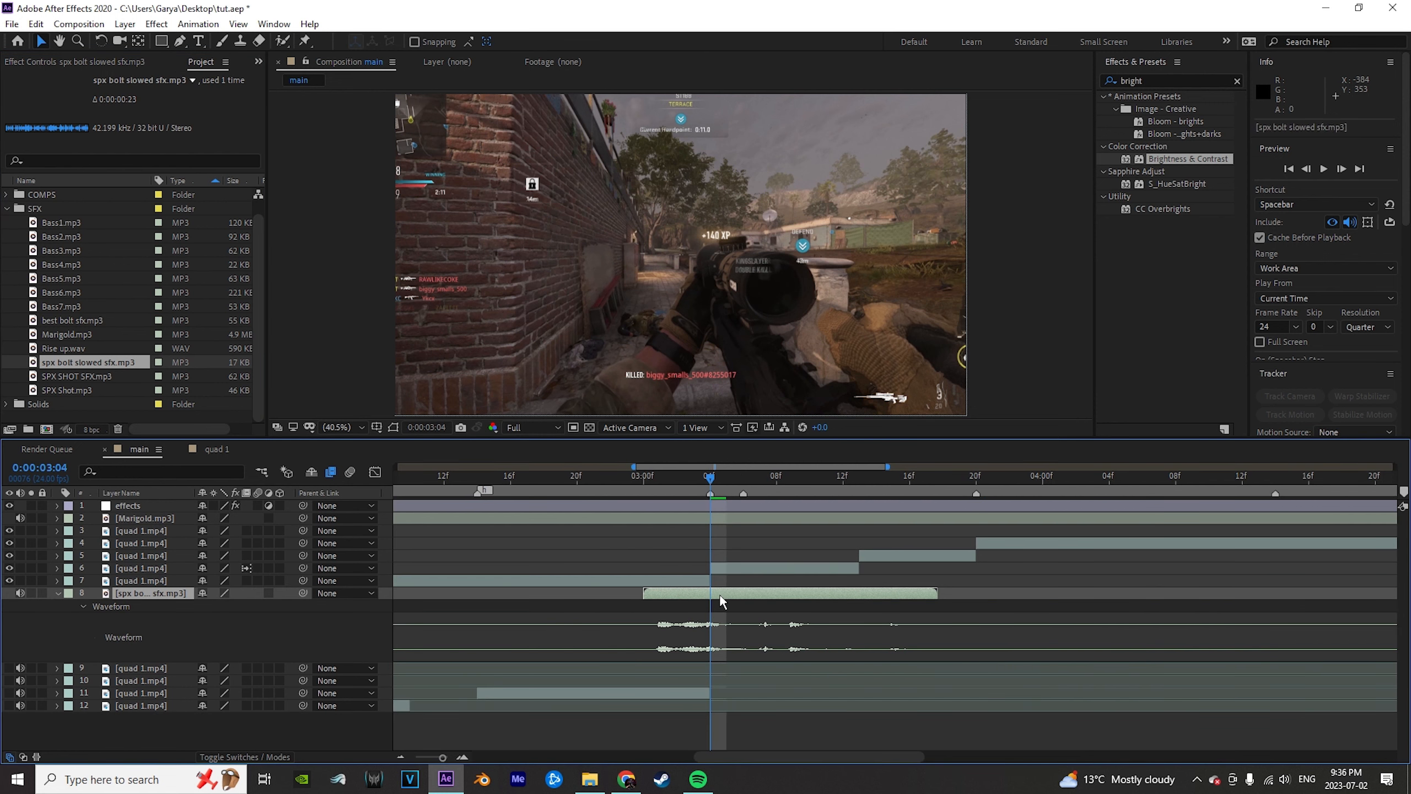
Slide the slowed bolt sound to start at about 0:00:03:03 and preview it from 0:00:02:21.
{"action": "left_click_drag", "start_coordinate": [719, 594], "coordinate": [772, 598]}
{"action": "left_click_drag", "start_coordinate": [655, 477], "coordinate": [601, 490]}
{"action": "key", "text": "space"}
{"action": "key", "text": "space"}
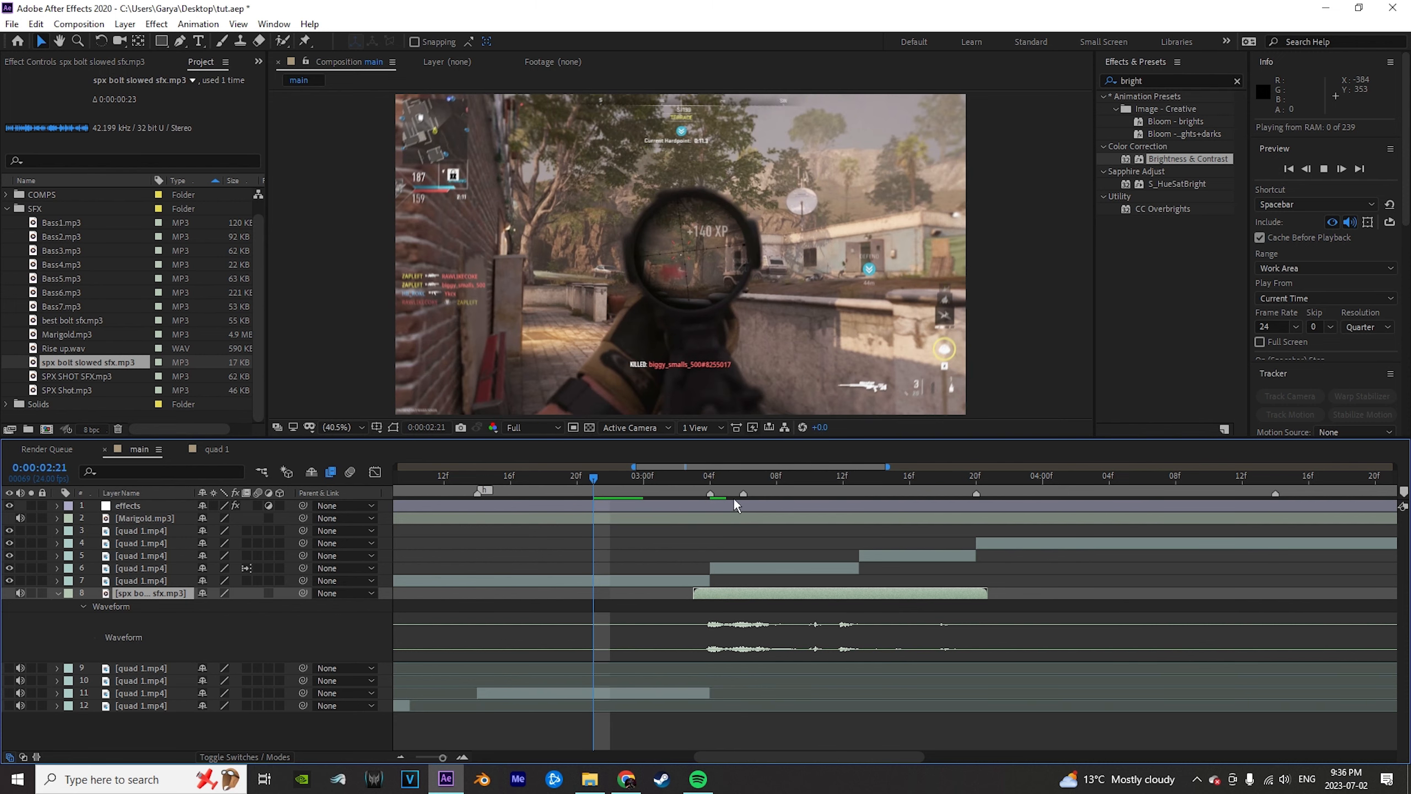
{"action": "key", "text": "space"}
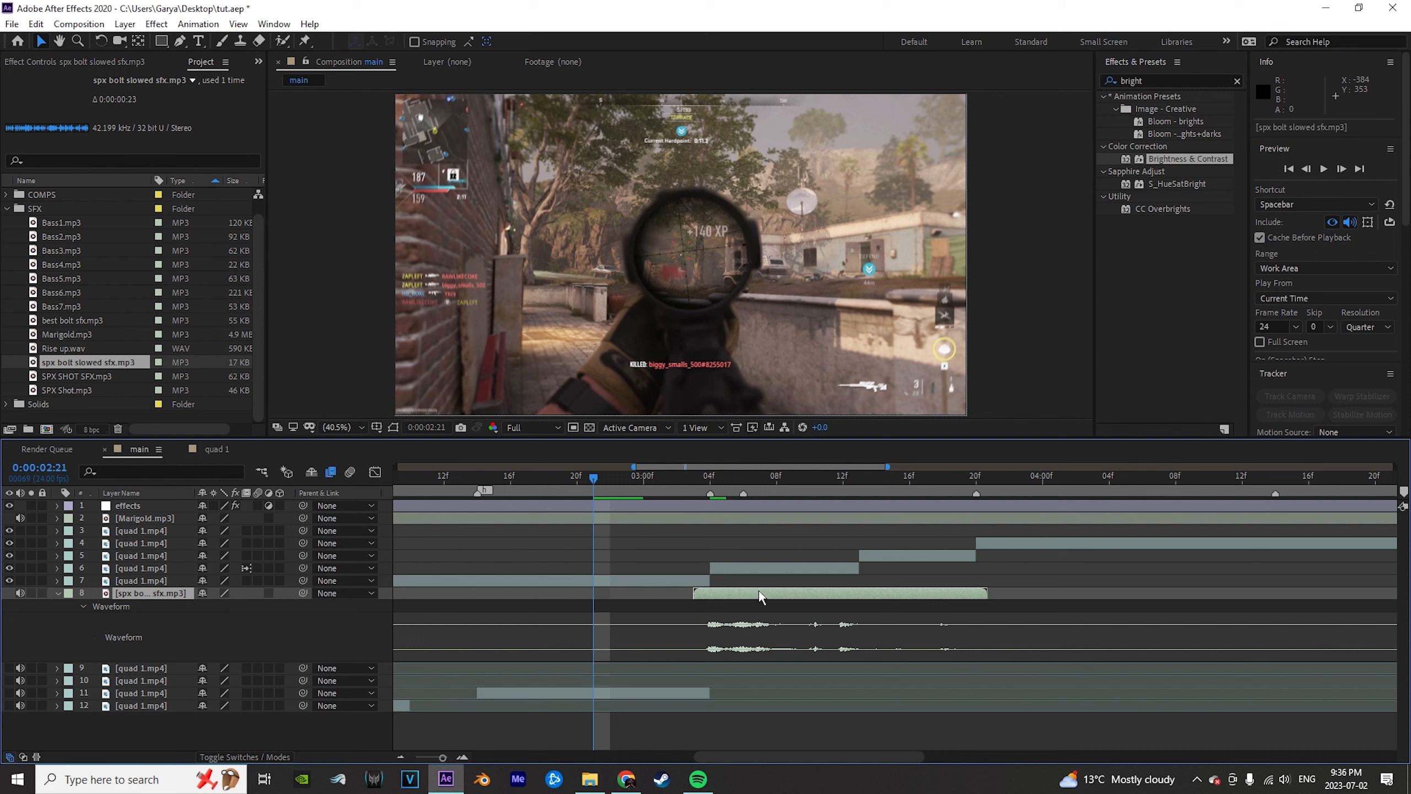
Replace the slowed bolt sound with best bolt sfx.mp3 starting at 0:00:03:04 and reveal its waveform.
{"action": "key", "text": "ctrl+x"}
{"action": "left_click", "coordinate": [80, 325]}
{"action": "left_click_drag", "start_coordinate": [81, 329], "coordinate": [742, 591]}
{"action": "key", "text": "l"}
{"action": "key", "text": "l"}
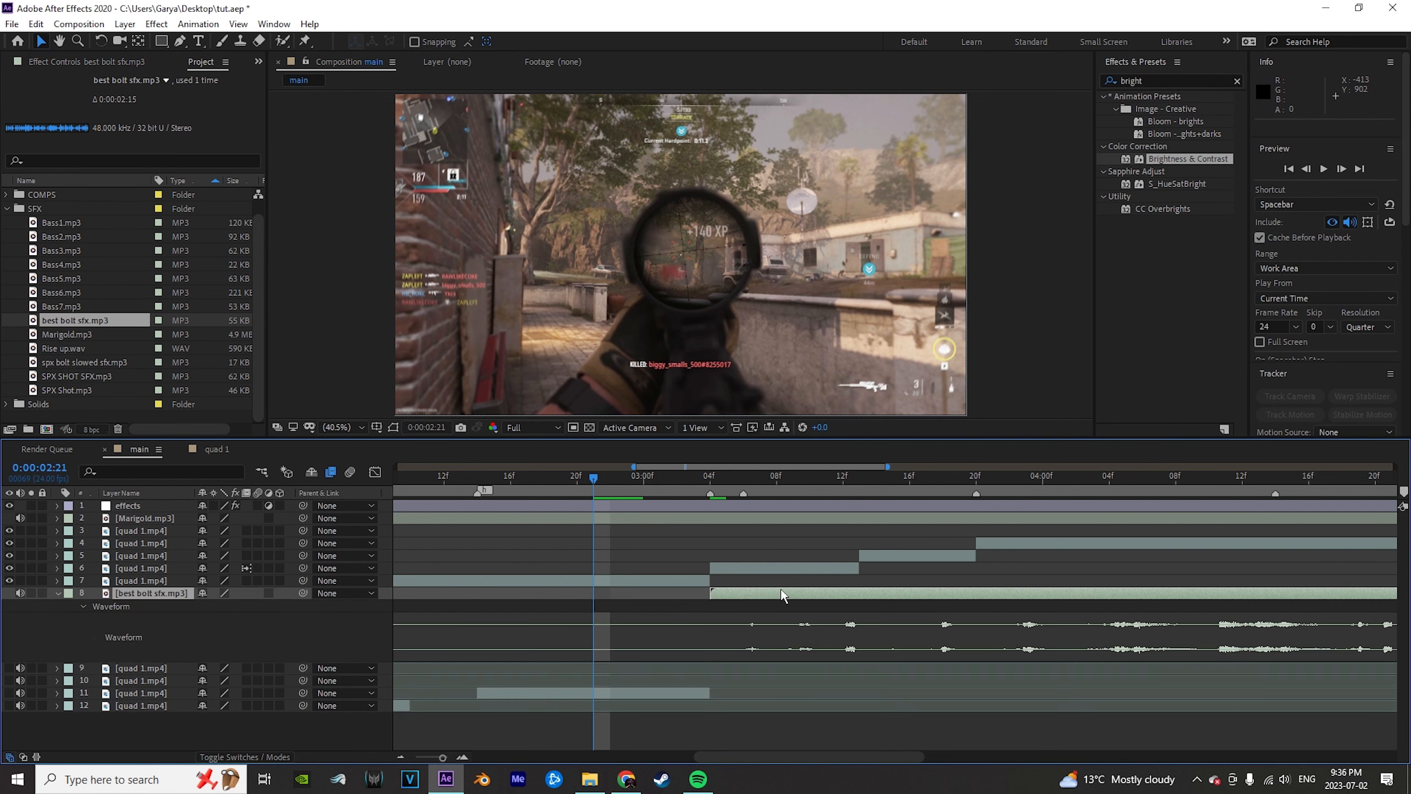
Slide best bolt sfx.mp3 earlier to start at about 0:00:02:04, lining up its loud burst with the cut at 0:00:03:04.
{"action": "scroll", "coordinate": [866, 600], "scroll_direction": "down", "scroll_amount": 5}
{"action": "left_click_drag", "start_coordinate": [967, 596], "coordinate": [861, 604]}
{"action": "left_click", "coordinate": [755, 478]}
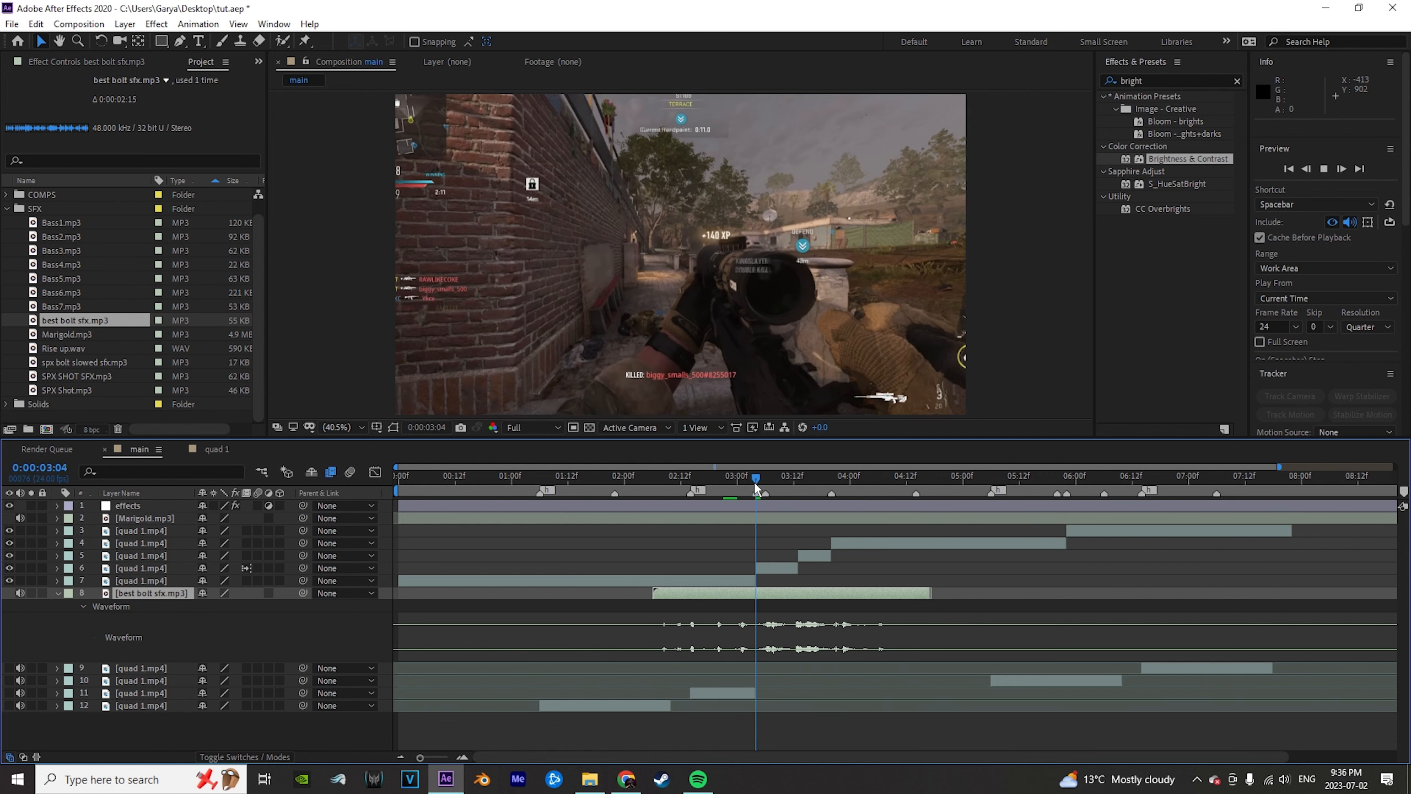
{"action": "left_click_drag", "start_coordinate": [798, 592], "coordinate": [786, 602]}
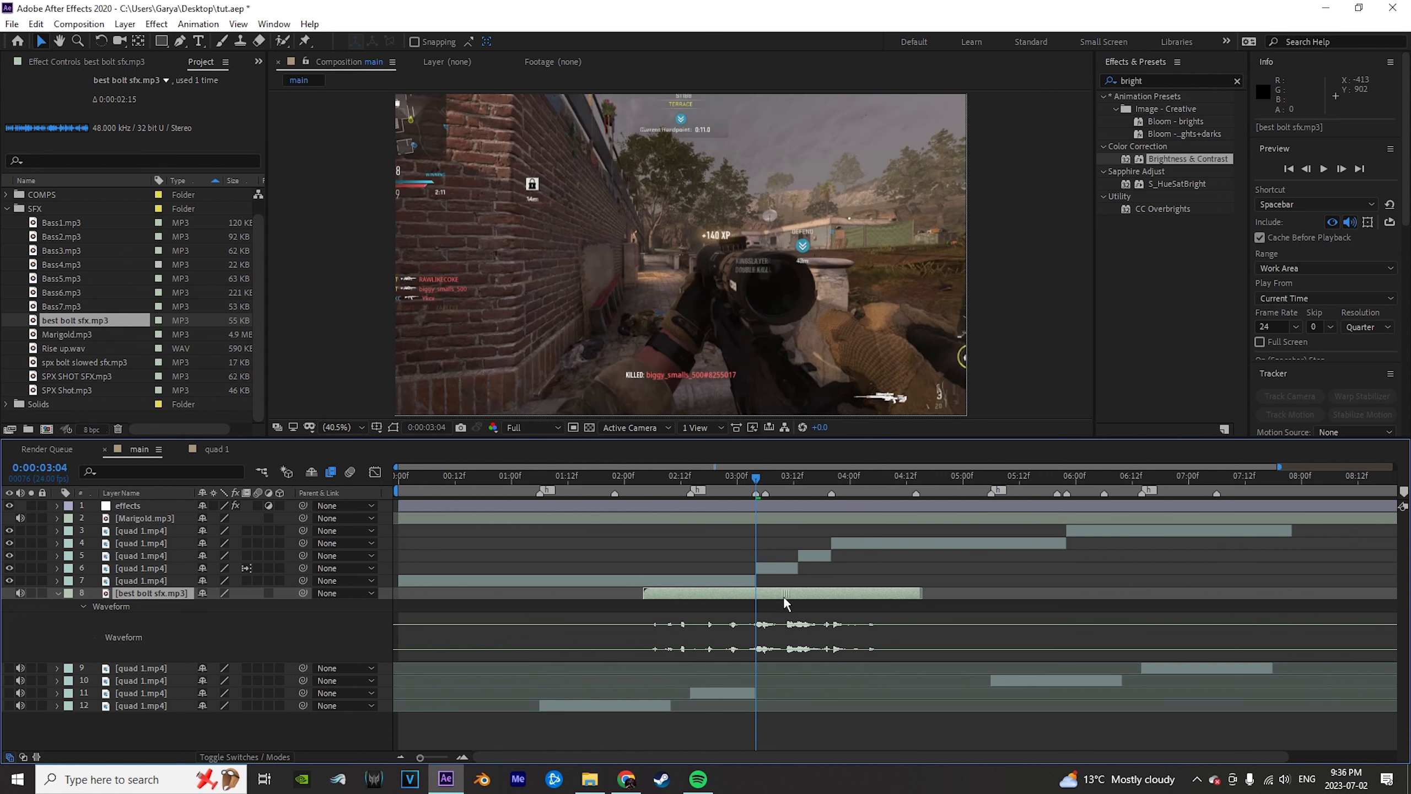
Split the bolt sound at 0:00:03:04, delete the earlier part, and reveal the remaining part's waveform.
{"action": "scroll", "coordinate": [770, 563], "scroll_direction": "up", "scroll_amount": 2}
{"action": "key", "text": "ctrl+shift+d"}
{"action": "left_click", "coordinate": [733, 606]}
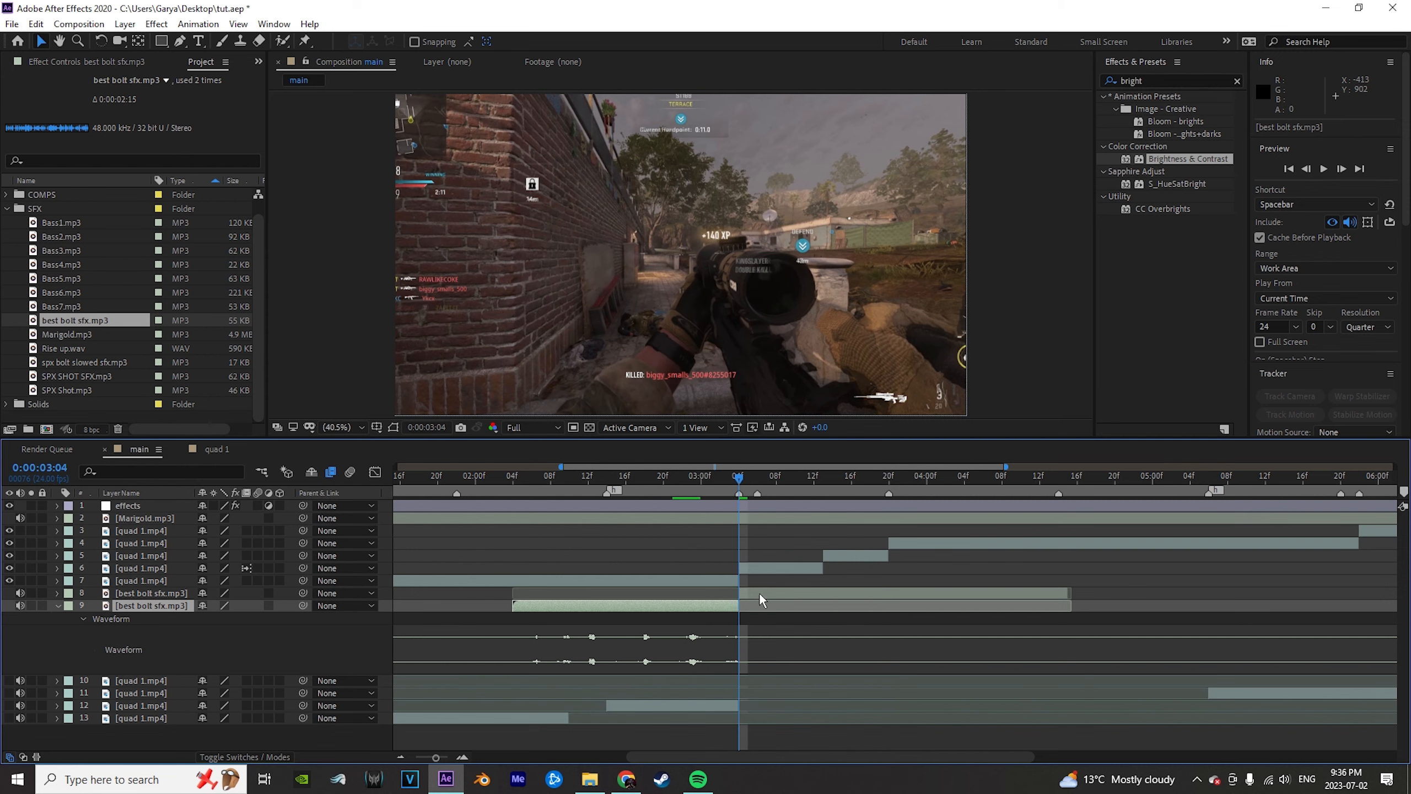
{"action": "key", "text": "Delete"}
{"action": "left_click", "coordinate": [760, 594]}
{"action": "key", "text": "l"}
{"action": "key", "text": "l"}
Split the bolt sound before its second burst at about 0:00:03:11 and move the second piece to about 0:00:04:03.
{"action": "left_click_drag", "start_coordinate": [738, 477], "coordinate": [750, 534]}
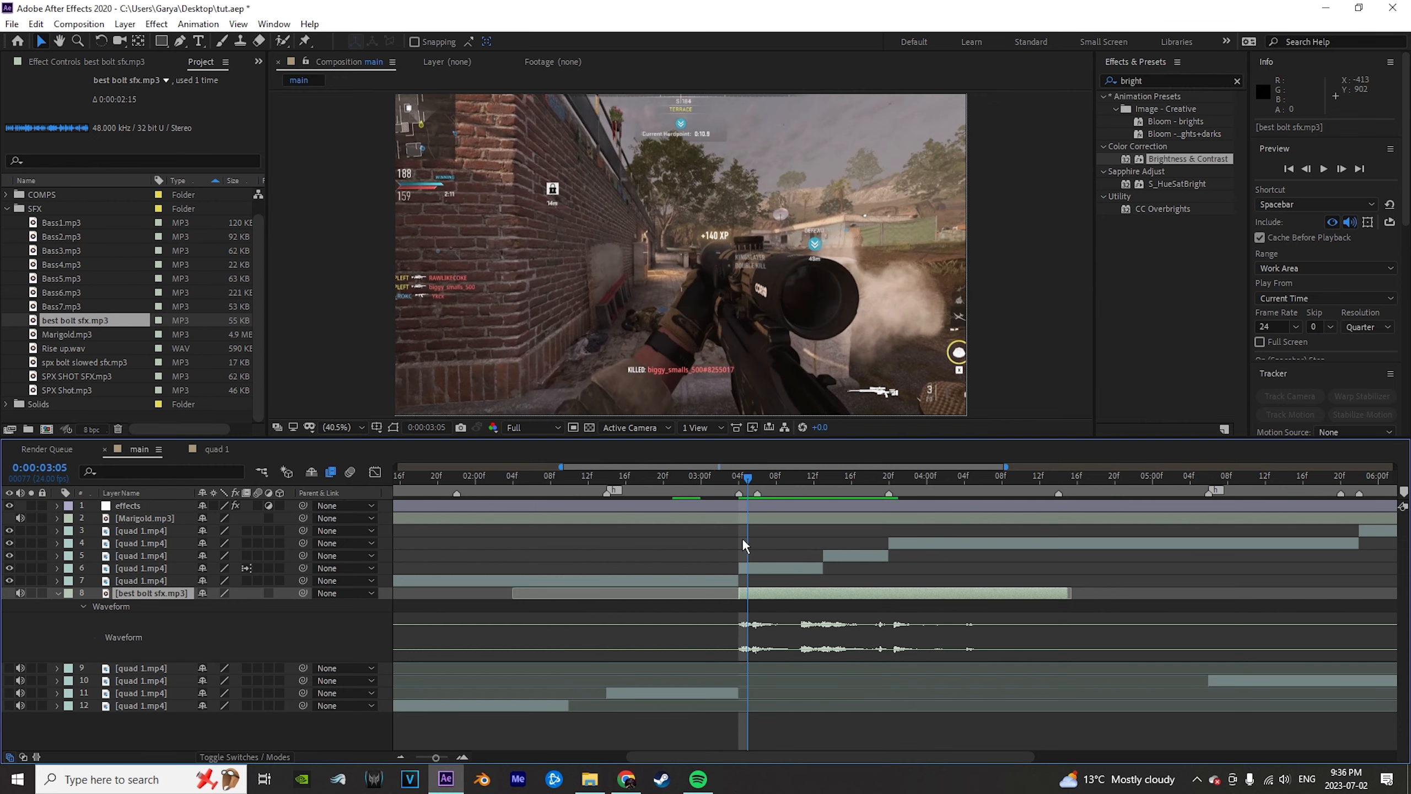
{"action": "left_click", "coordinate": [800, 482]}
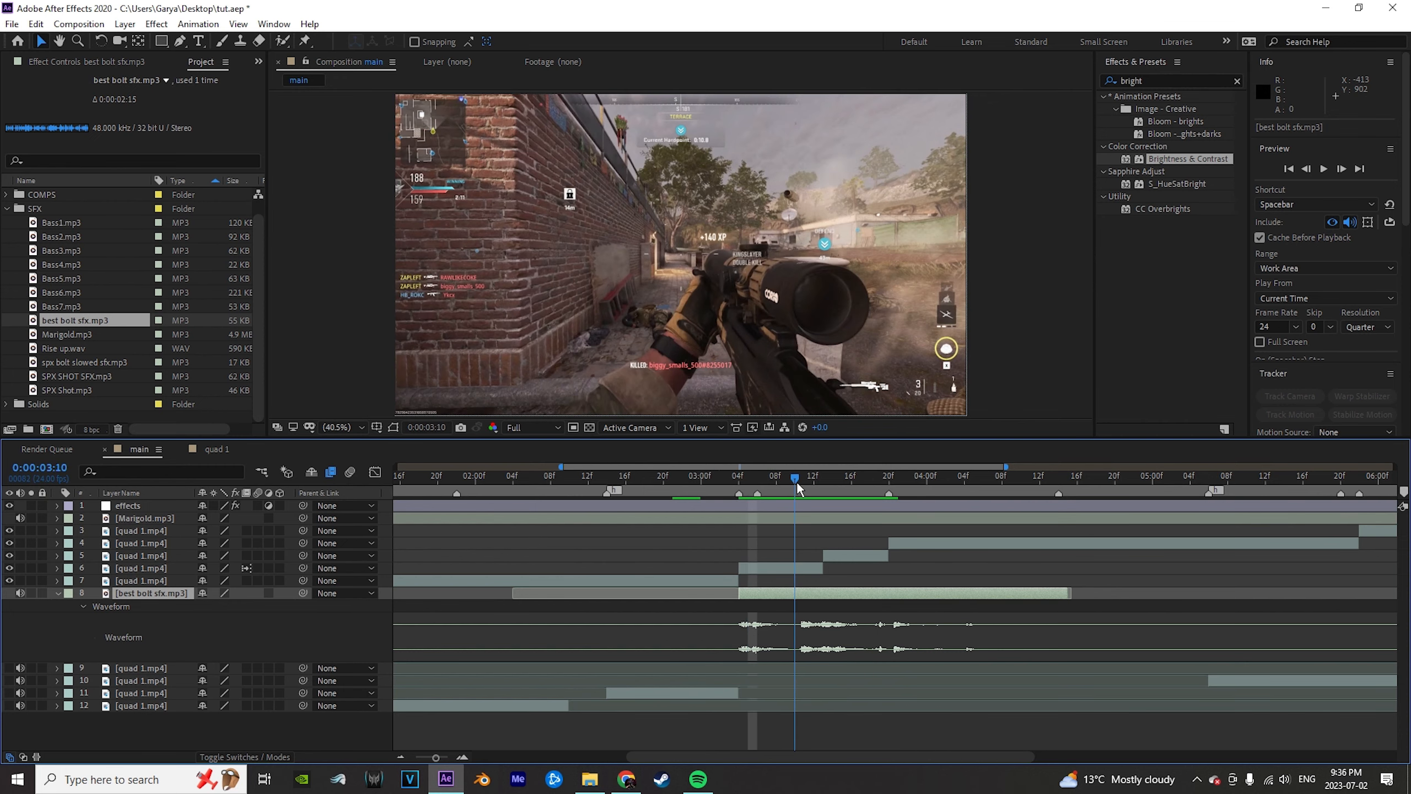
{"action": "key", "text": "ctrl+shift+d"}
{"action": "left_click_drag", "start_coordinate": [840, 591], "coordinate": [991, 591]}
Time-stretch the first bolt piece by a factor of 200 and preview its audio from 0:00:03:03.
{"action": "left_click", "coordinate": [730, 483]}
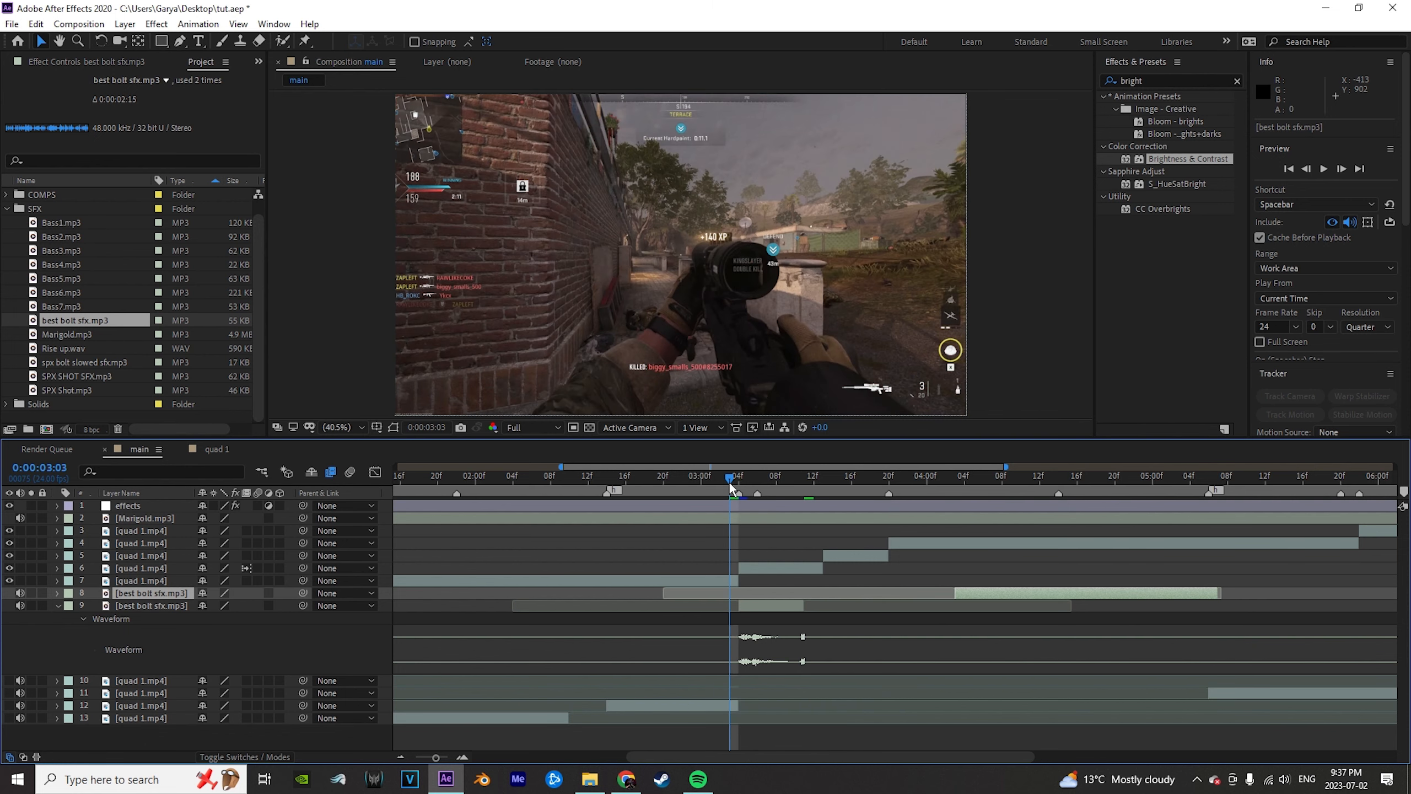
{"action": "key", "text": "space"}
{"action": "right_click", "coordinate": [759, 606]}
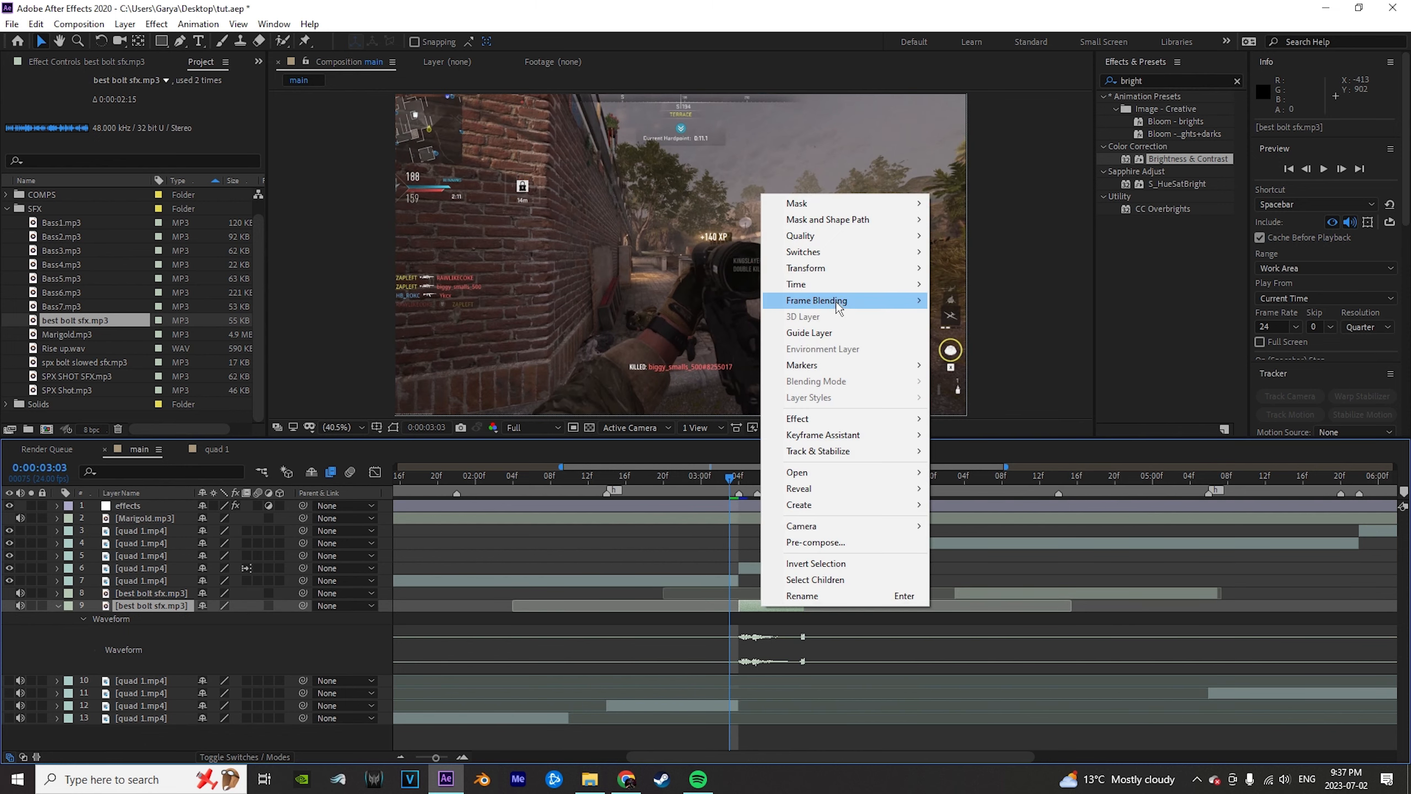
{"action": "mouse_move", "coordinate": [831, 284]}
{"action": "left_click", "coordinate": [975, 316]}
{"action": "type", "text": "200"}
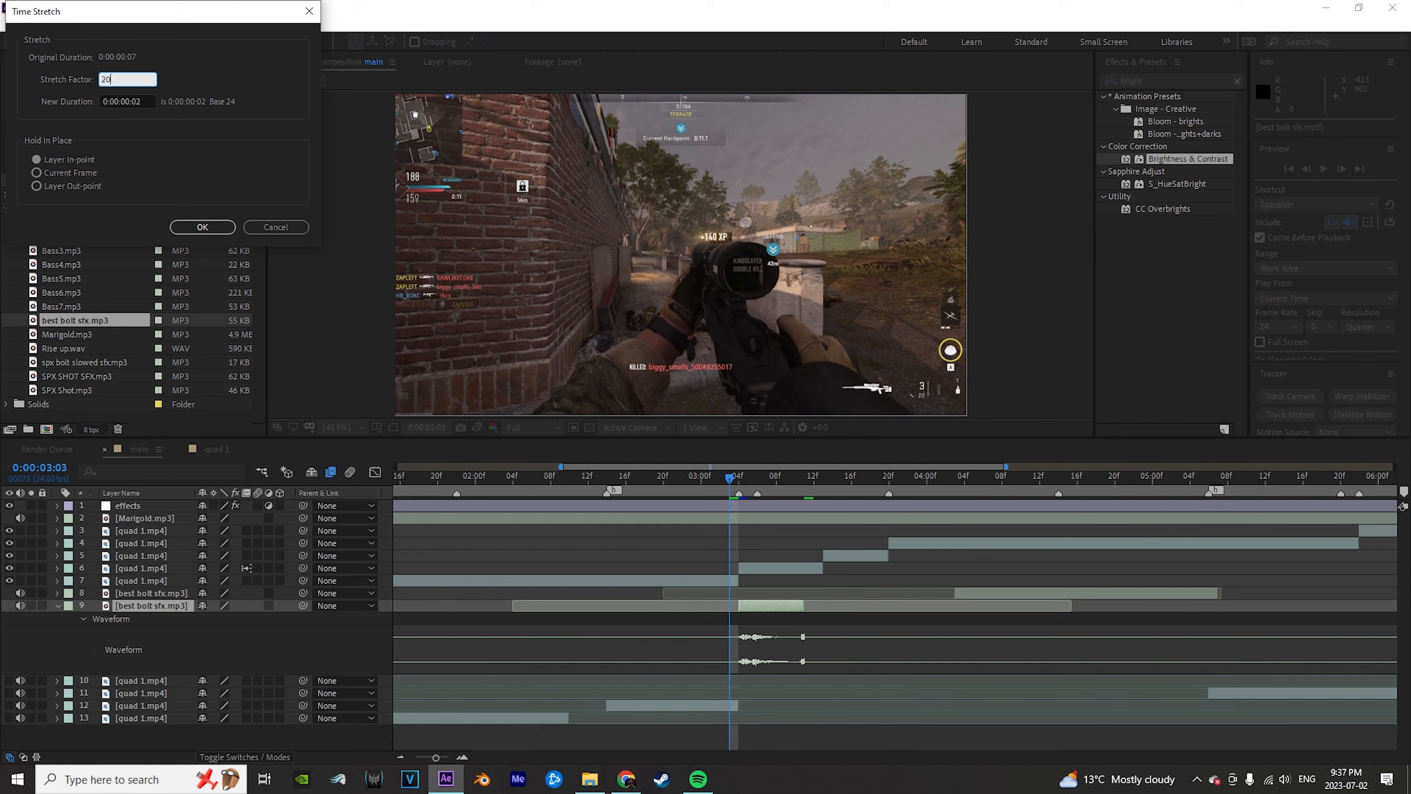
{"action": "key", "text": "Return"}
{"action": "key", "text": "KP_Decimal"}
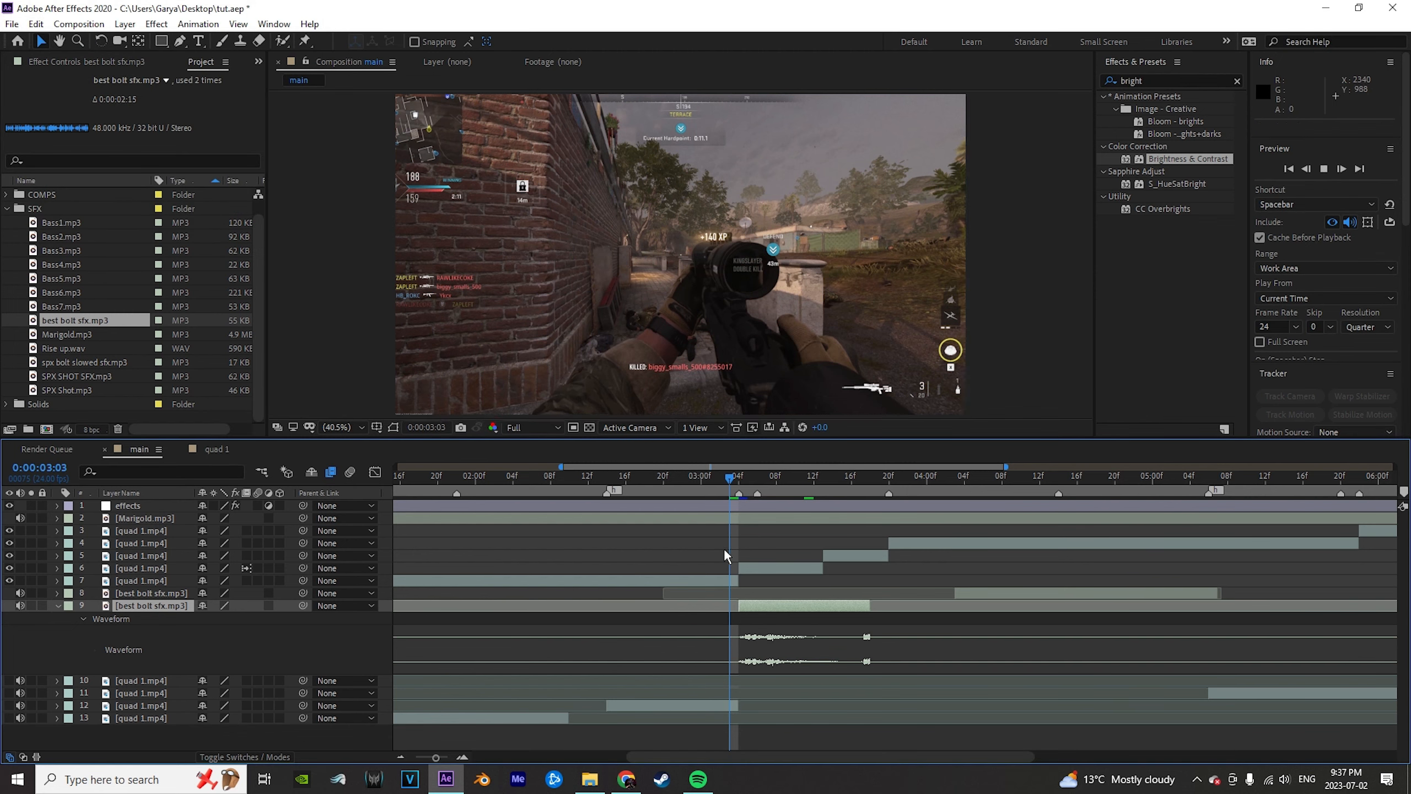
{"action": "key", "text": "KP_Decimal"}
Lower the stretched bolt piece's audio level to -10 dB, preview it, and lower it further to -12 dB.
{"action": "key", "text": "l"}
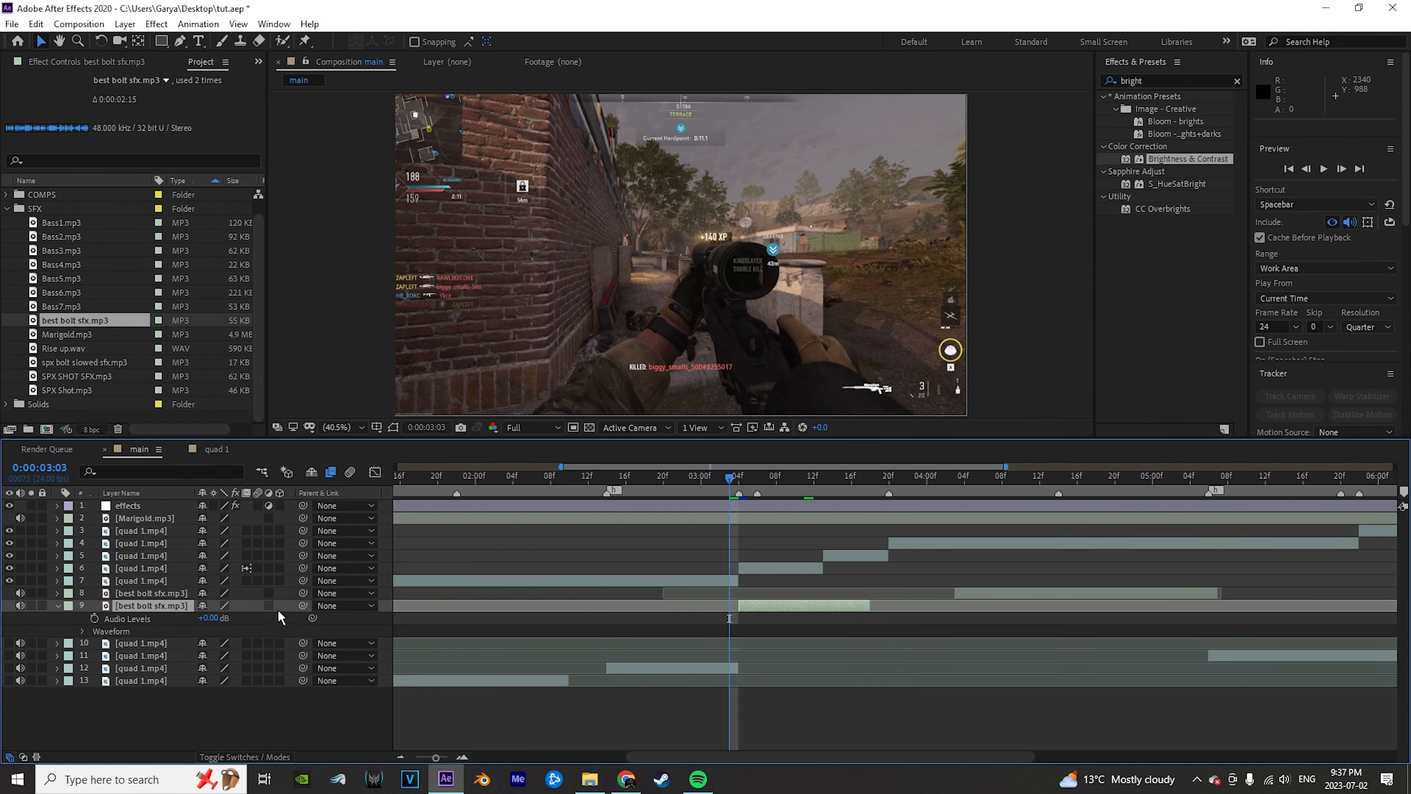
{"action": "left_click", "coordinate": [211, 618]}
{"action": "type", "text": "-10"}
{"action": "key", "text": "Return"}
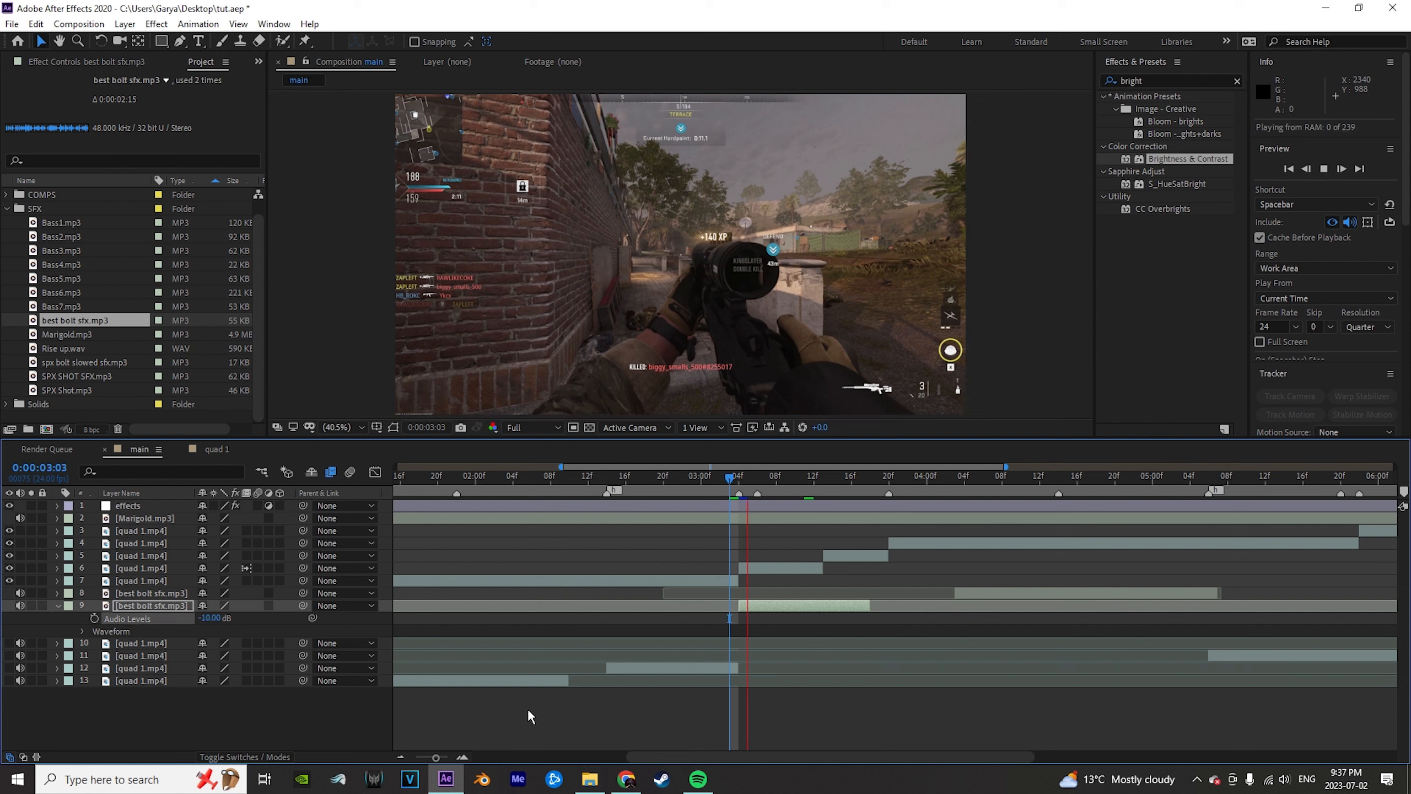
{"action": "key", "text": "space"}
{"action": "left_click", "coordinate": [213, 633]}
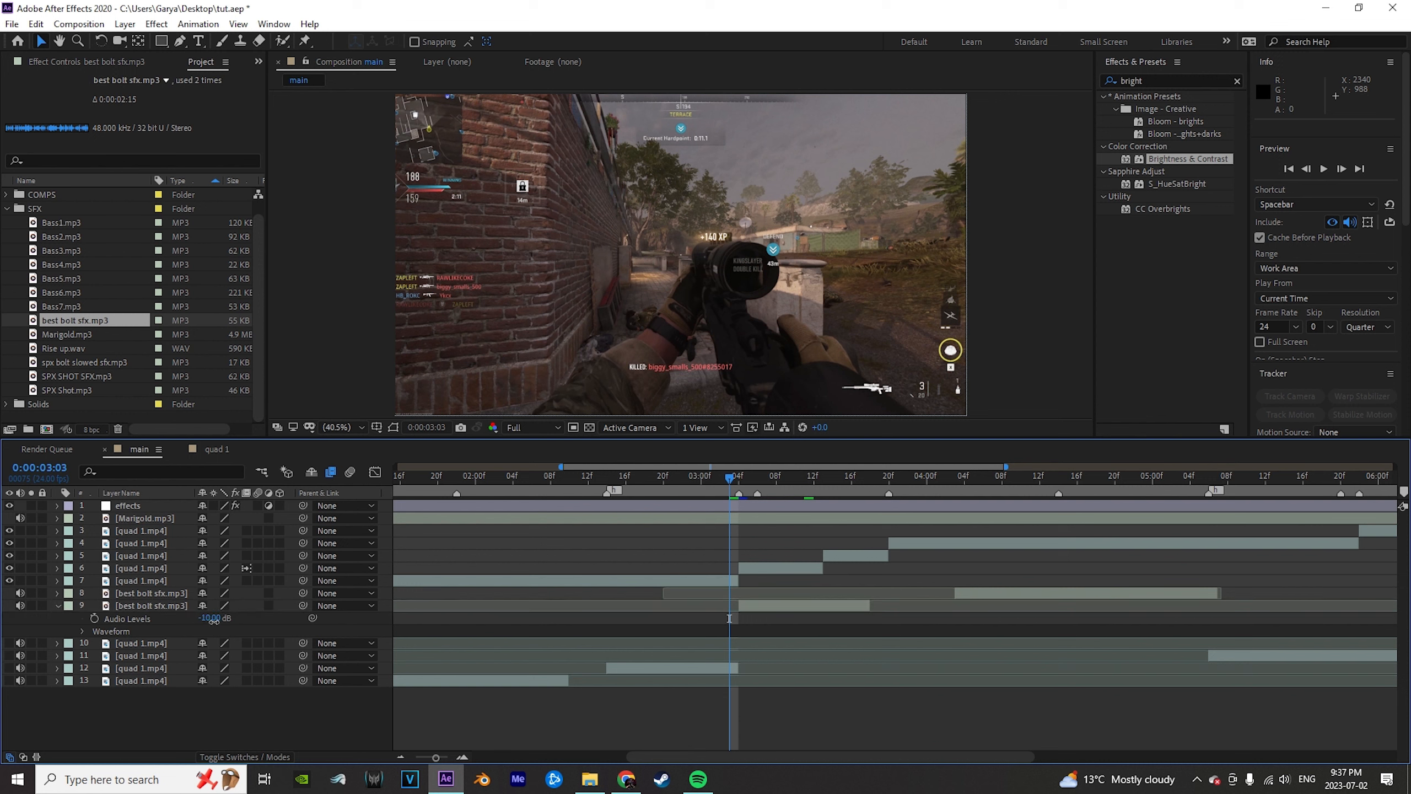
{"action": "type", "text": "-12"}
{"action": "key", "text": "Return"}
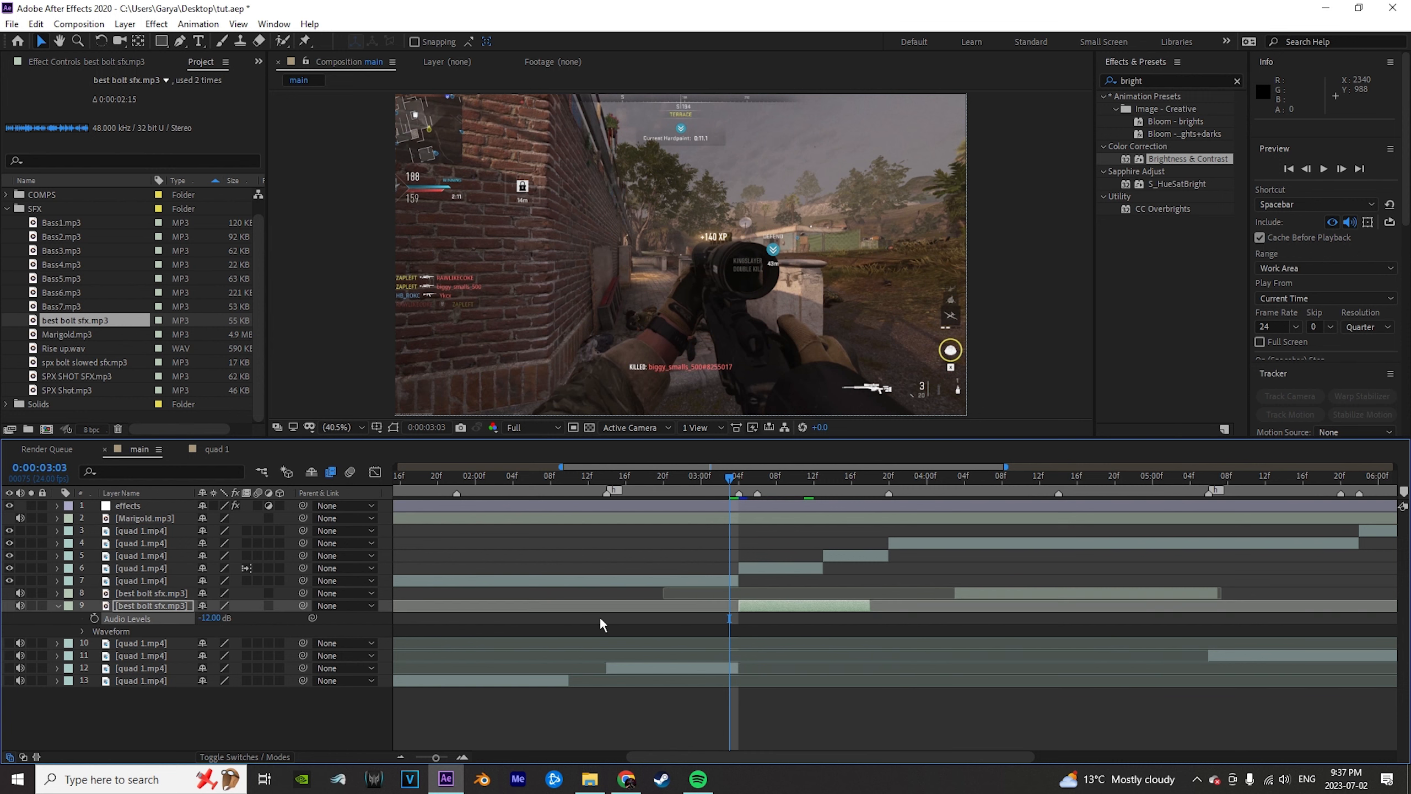
Keyframe the stretched piece's audio level from -12 dB at 0:00:03:04 to -20 dB at 0:00:03:18 and preview the fade.
{"action": "left_click", "coordinate": [736, 477]}
{"action": "left_click", "coordinate": [94, 618]}
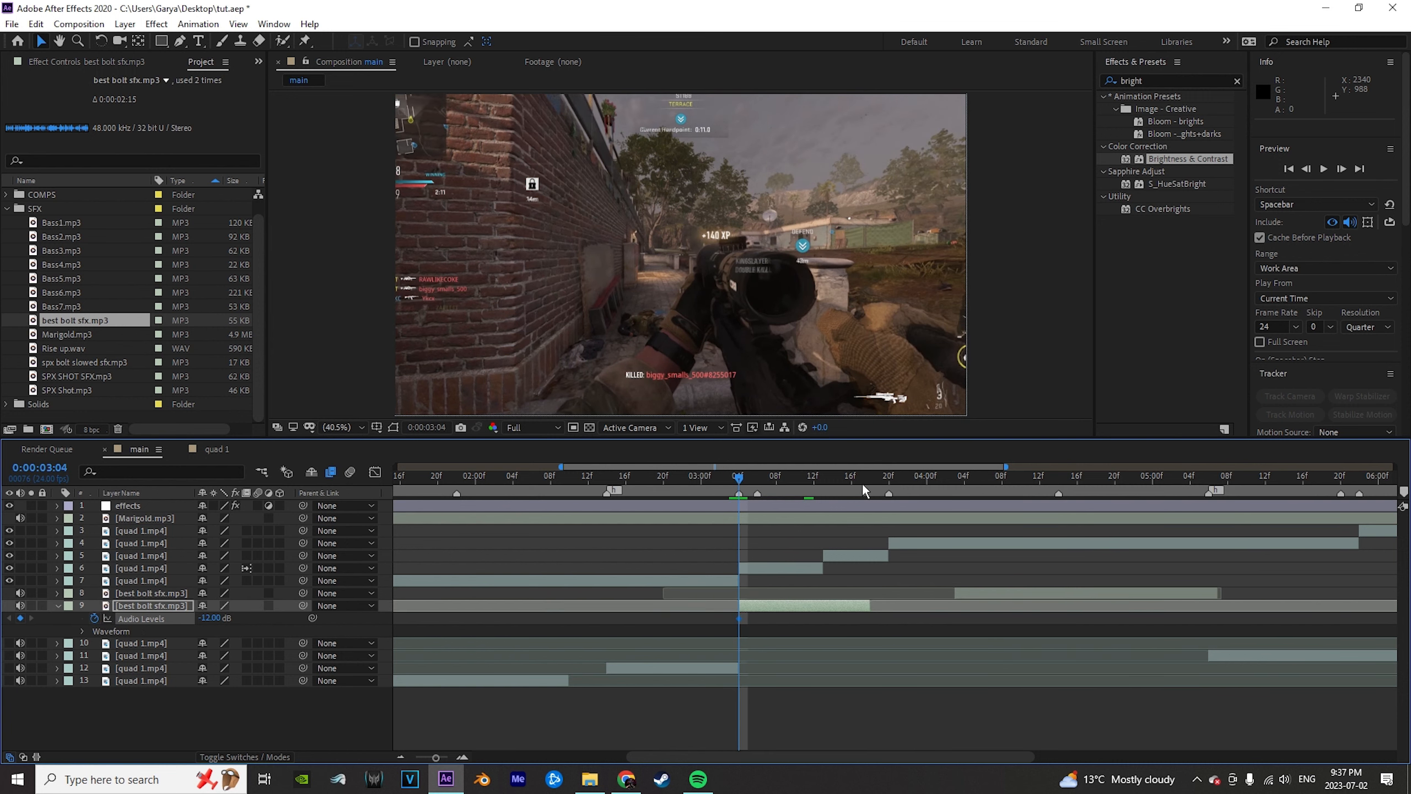
{"action": "key", "text": "o"}
{"action": "left_click", "coordinate": [222, 617]}
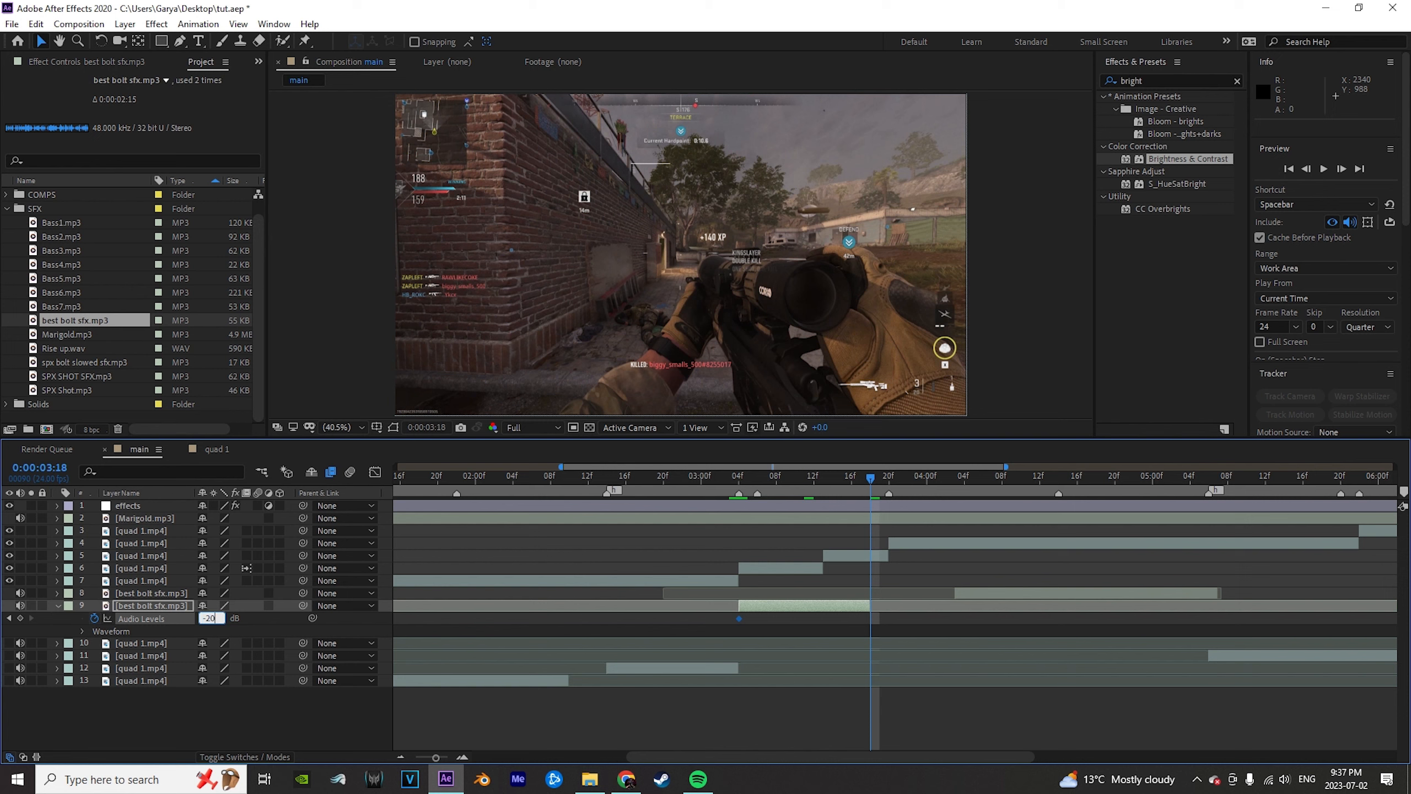
{"action": "left_click", "coordinate": [692, 497]}
{"action": "key", "text": "space"}
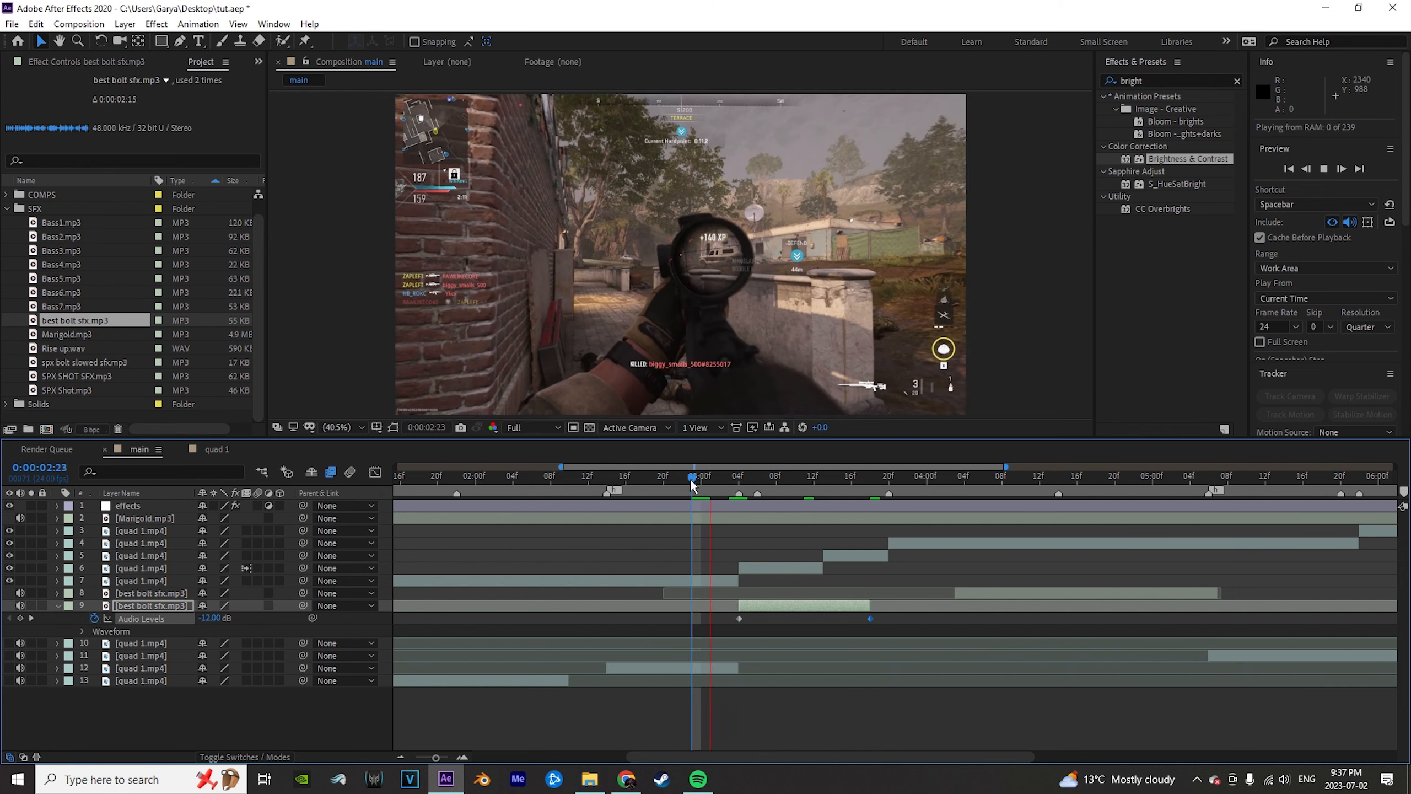
Reveal the second bolt piece's waveform and slide the piece earlier to start at 0:00:03:16.
{"action": "left_click", "coordinate": [851, 490]}
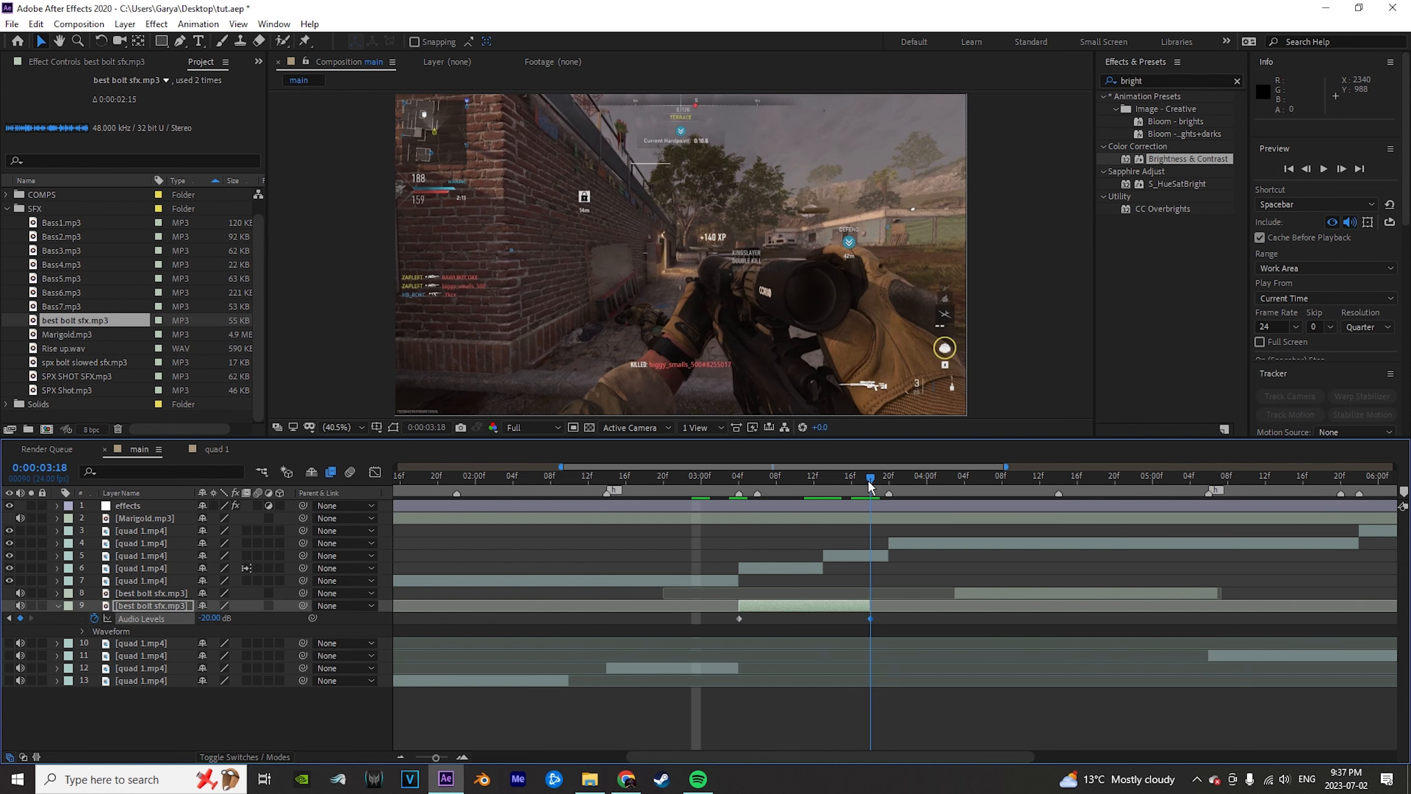
{"action": "left_click", "coordinate": [991, 592]}
{"action": "key", "text": "l"}
{"action": "key", "text": "l"}
{"action": "left_click_drag", "start_coordinate": [997, 594], "coordinate": [893, 598]}
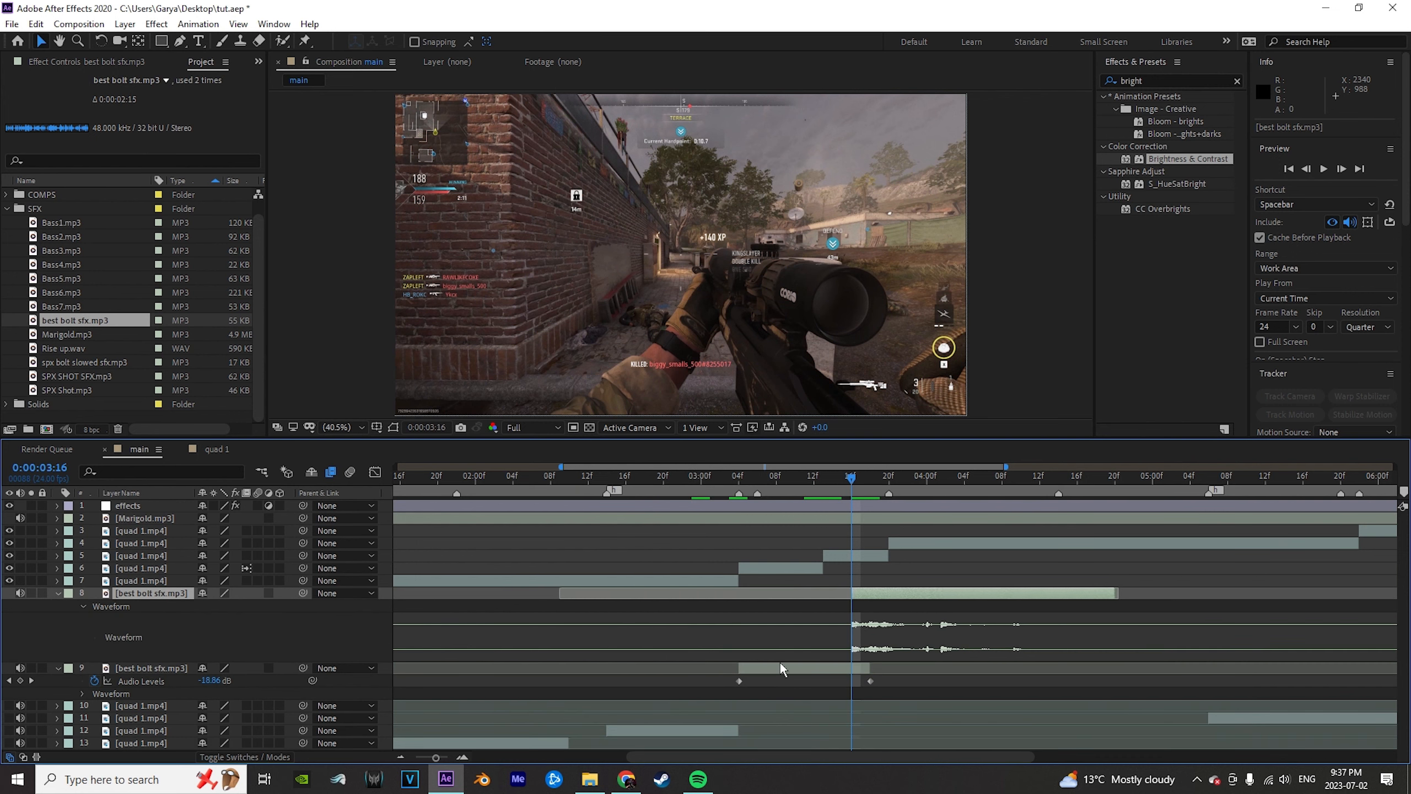
Keyframe the second bolt piece's audio level from -15 dB at 0:00:03:16 to a lower level at 0:00:03:22, and trim off the rest.
{"action": "key", "text": "l"}
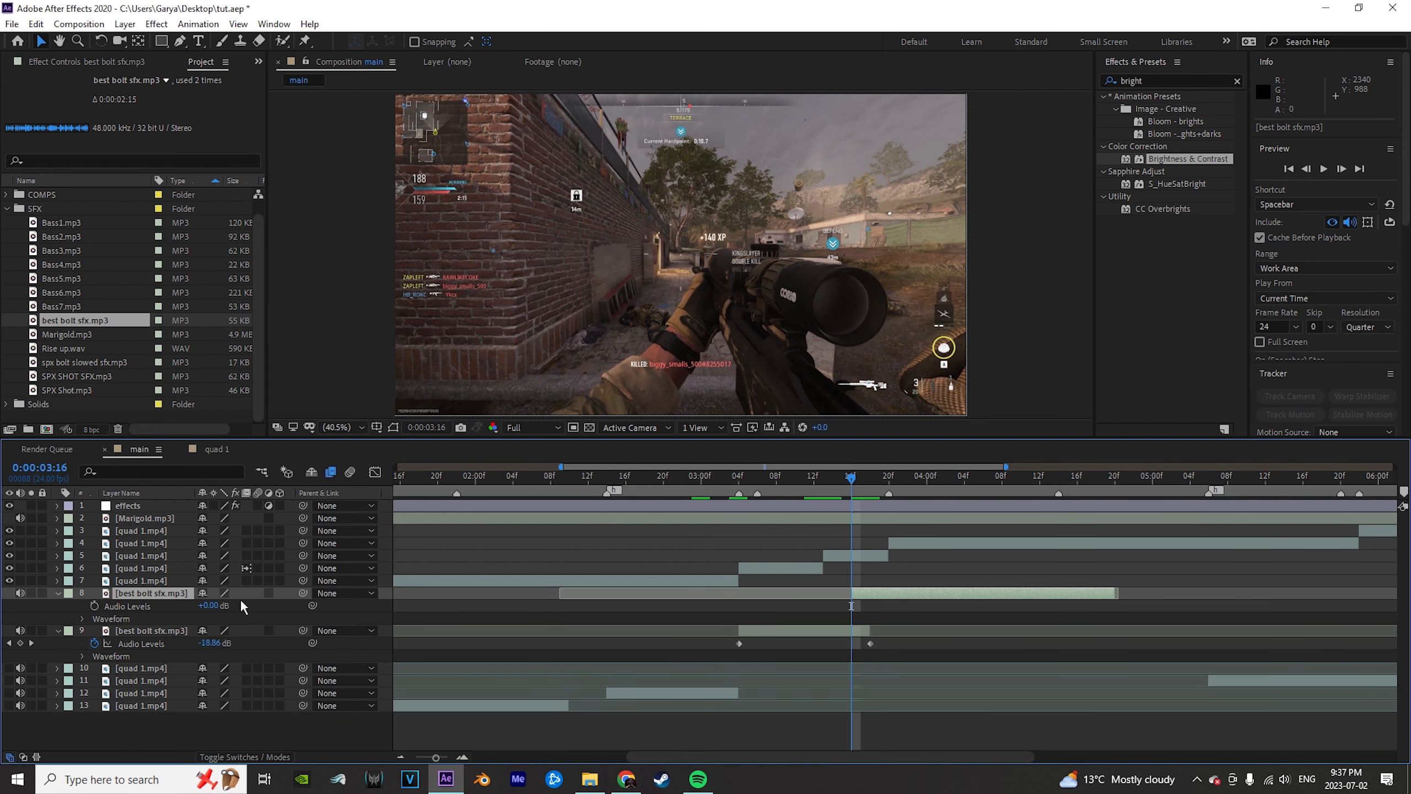
{"action": "double_click", "coordinate": [210, 606]}
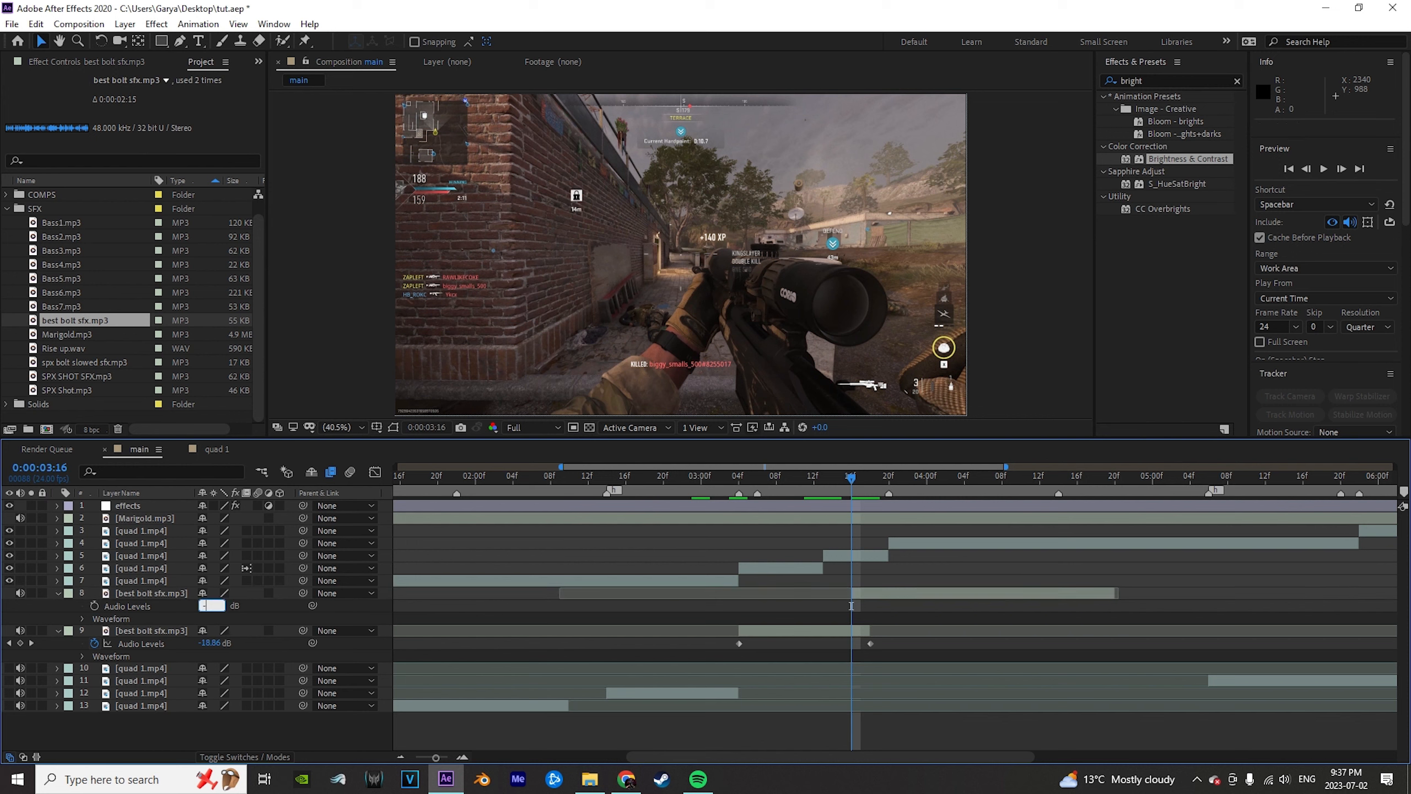
{"action": "type", "text": "-15"}
{"action": "key", "text": "Return"}
{"action": "left_click", "coordinate": [94, 606]}
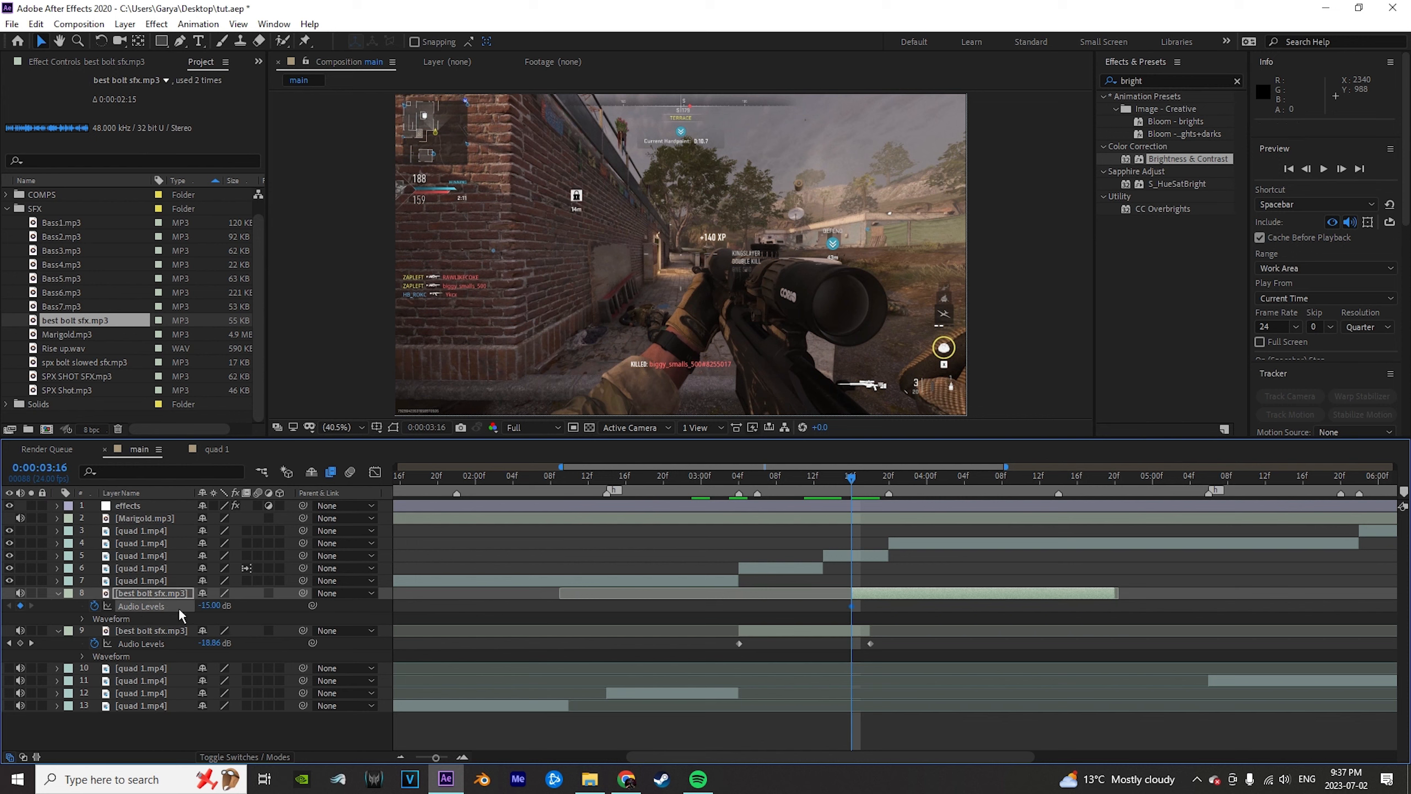
{"action": "left_click_drag", "start_coordinate": [900, 479], "coordinate": [908, 479]}
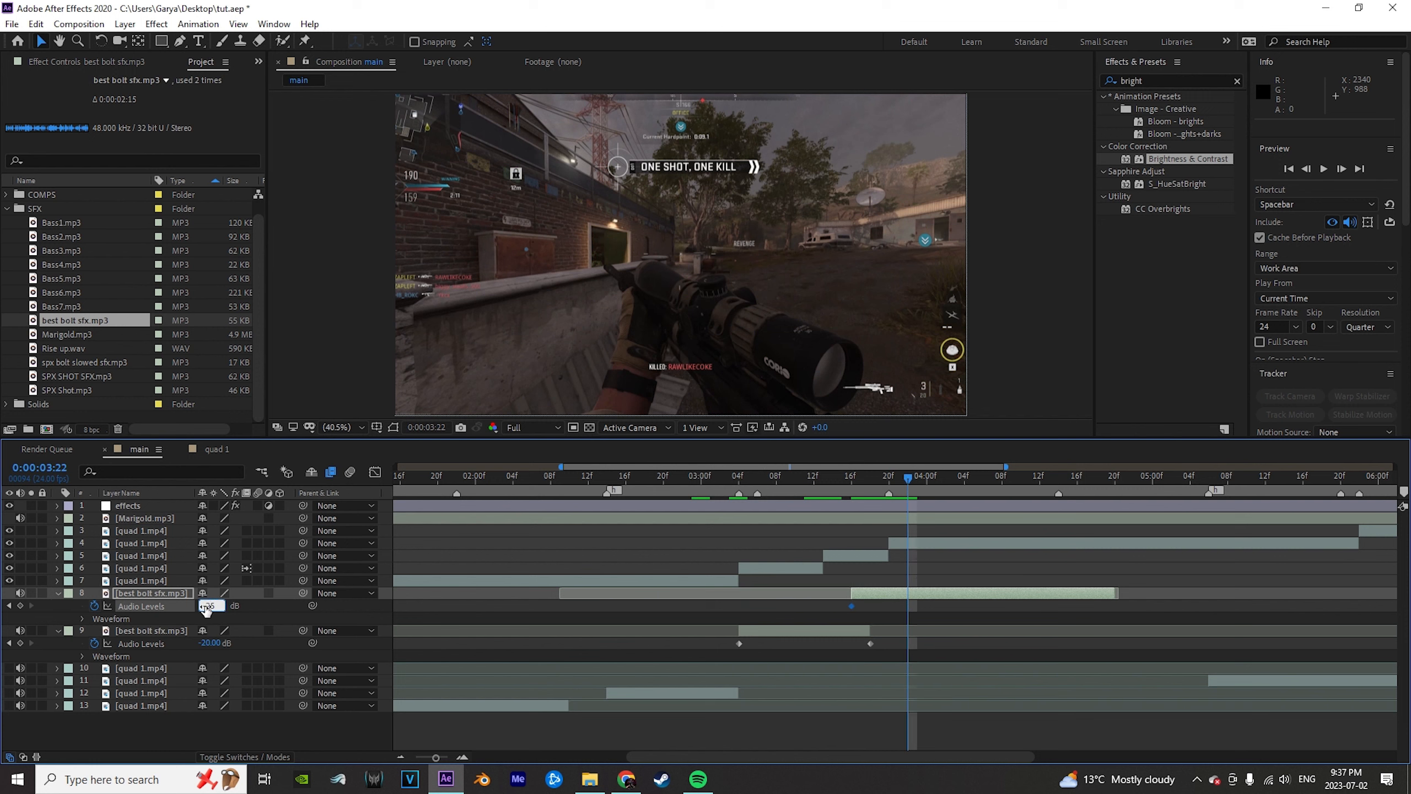
{"action": "key", "text": "Return"}
Preview the bolt sounds from 0:00:03:04, and replay the wider edit from 0:00:02:08.
{"action": "left_click", "coordinate": [743, 488]}
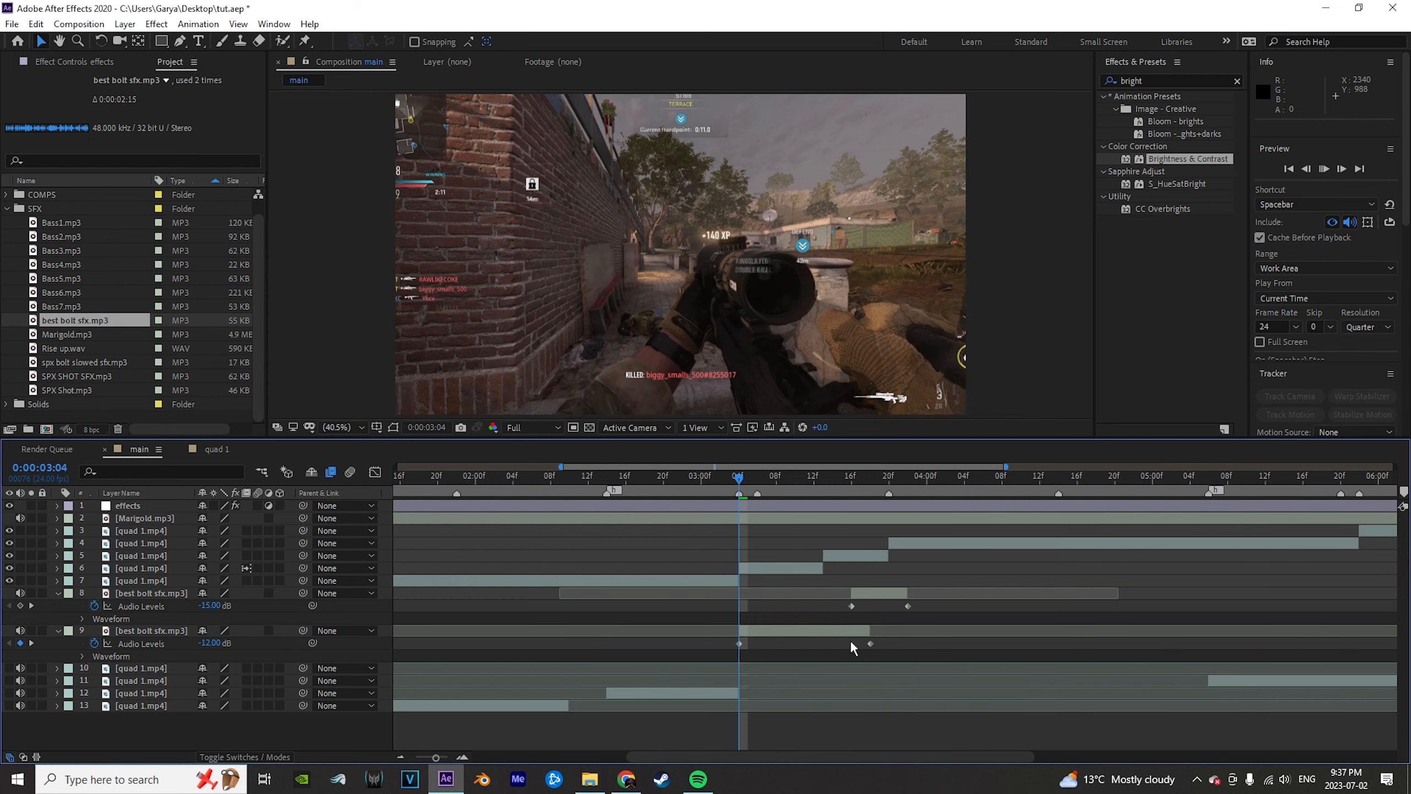
{"action": "key", "text": "space"}
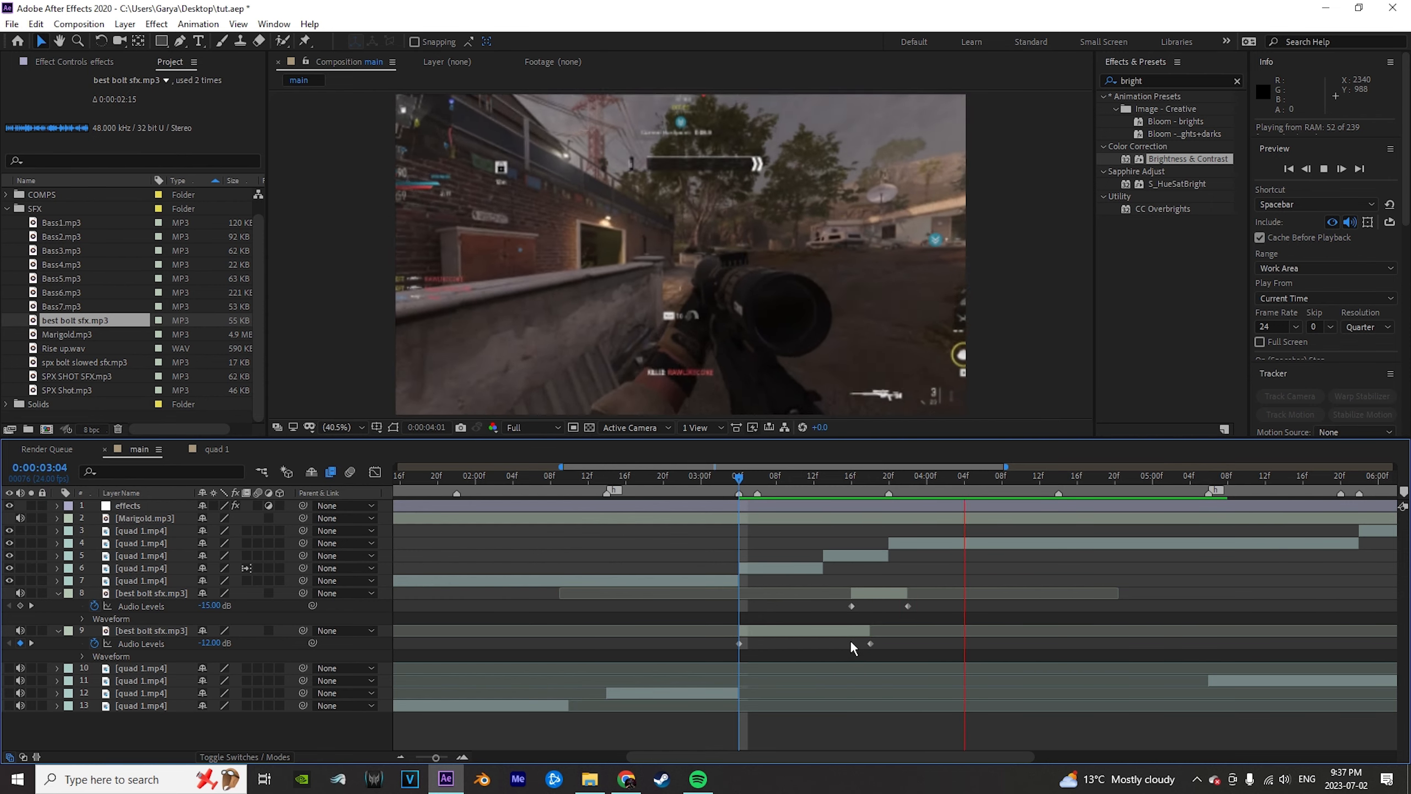
{"action": "key", "text": "k"}
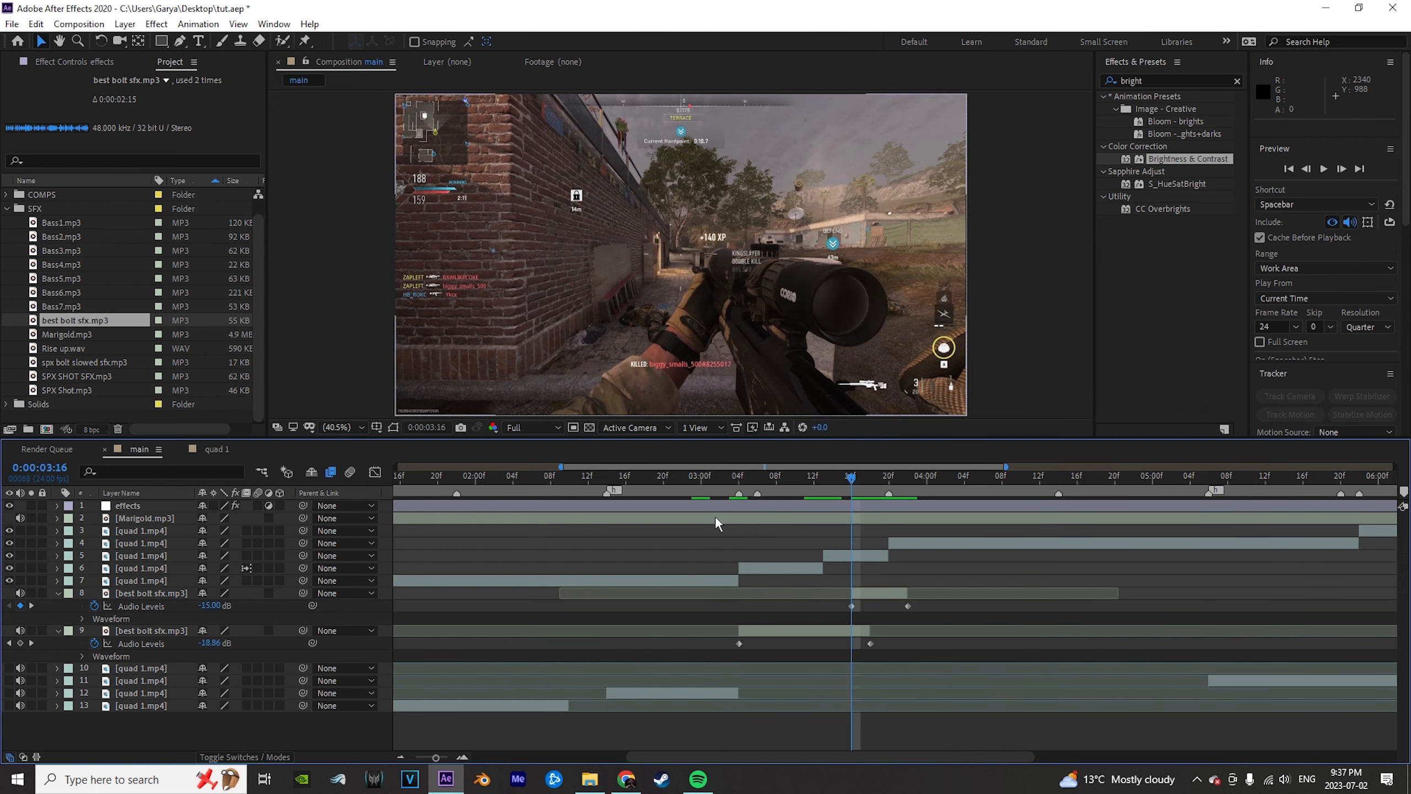
{"action": "key", "text": "minus"}
{"action": "left_click", "coordinate": [576, 480]}
{"action": "key", "text": "space"}
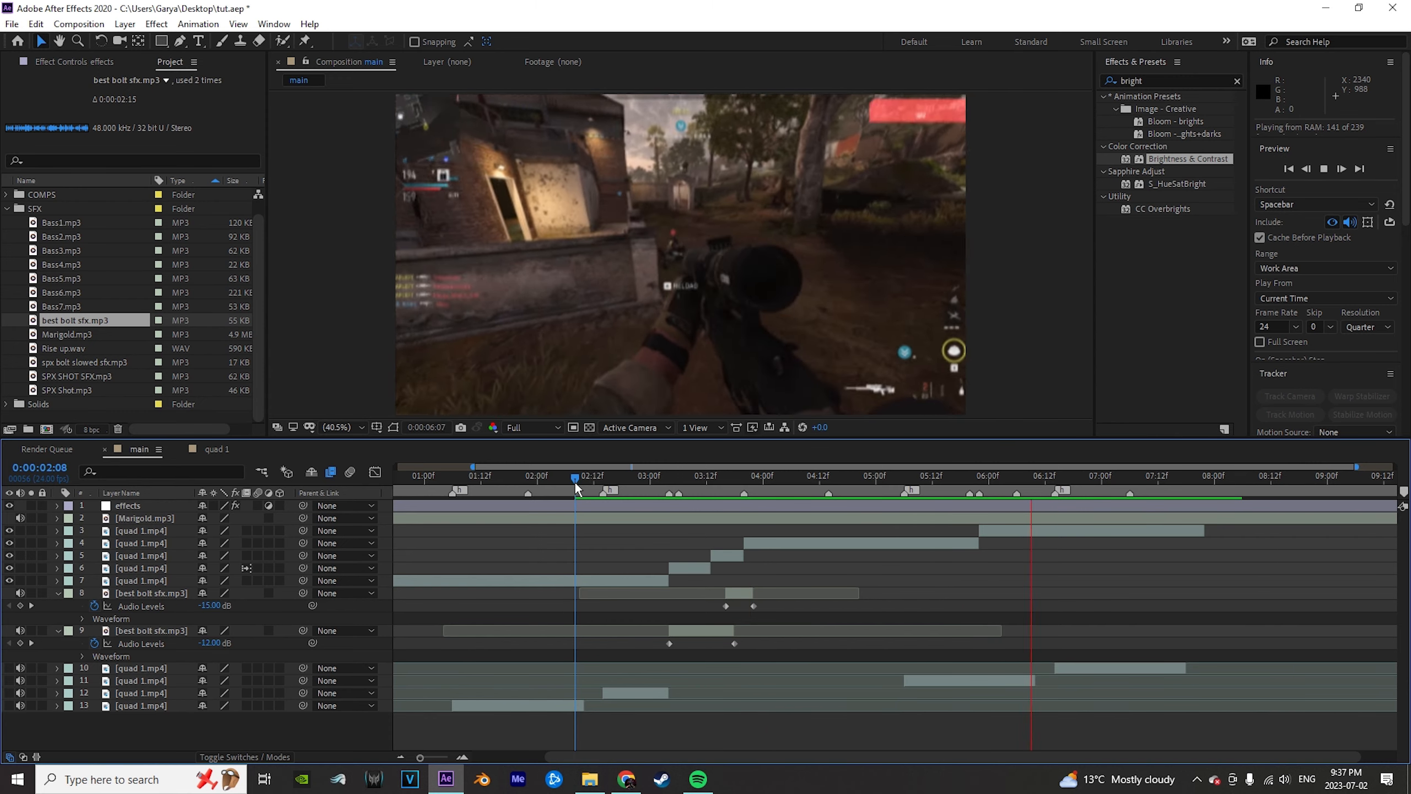
{"action": "key", "text": "space"}
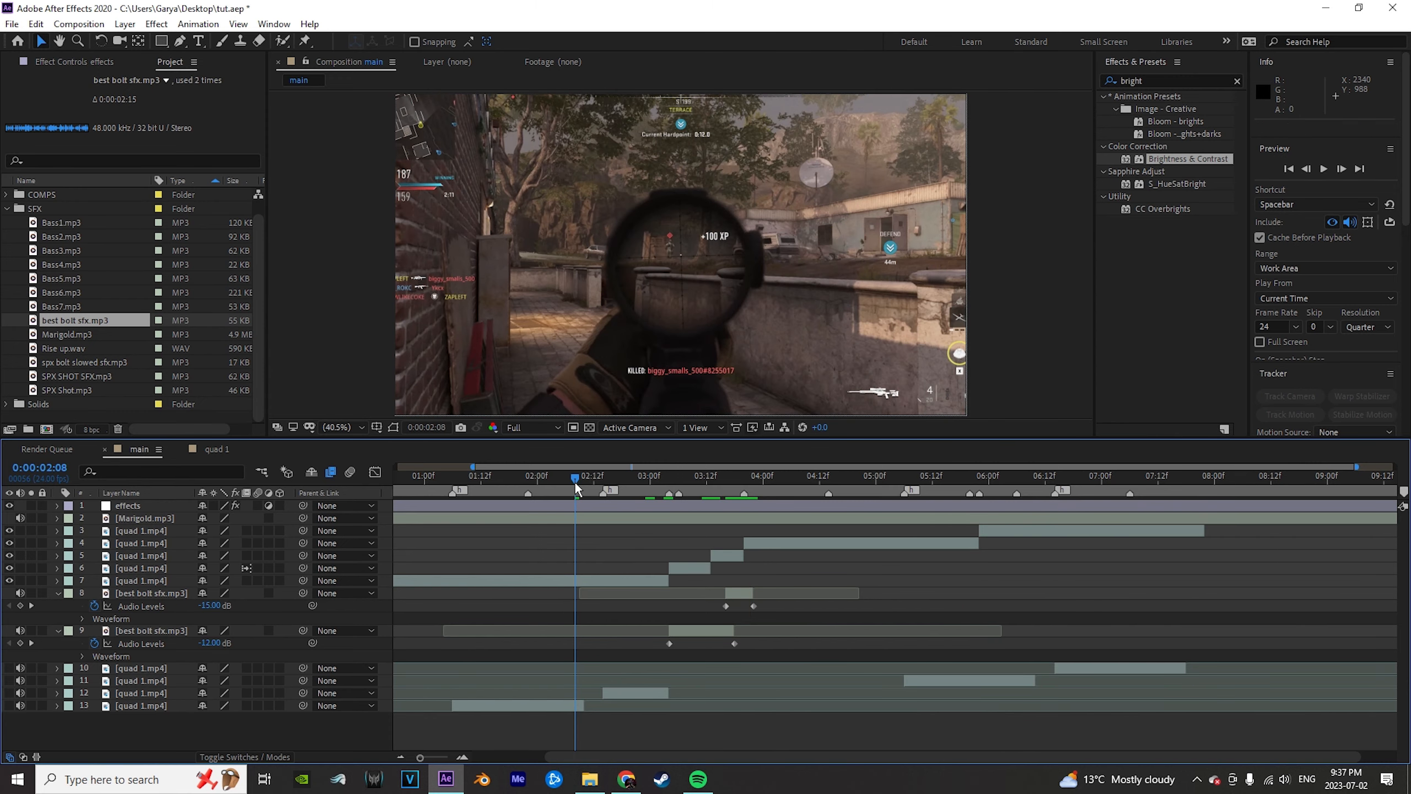
{"action": "key", "text": "space"}
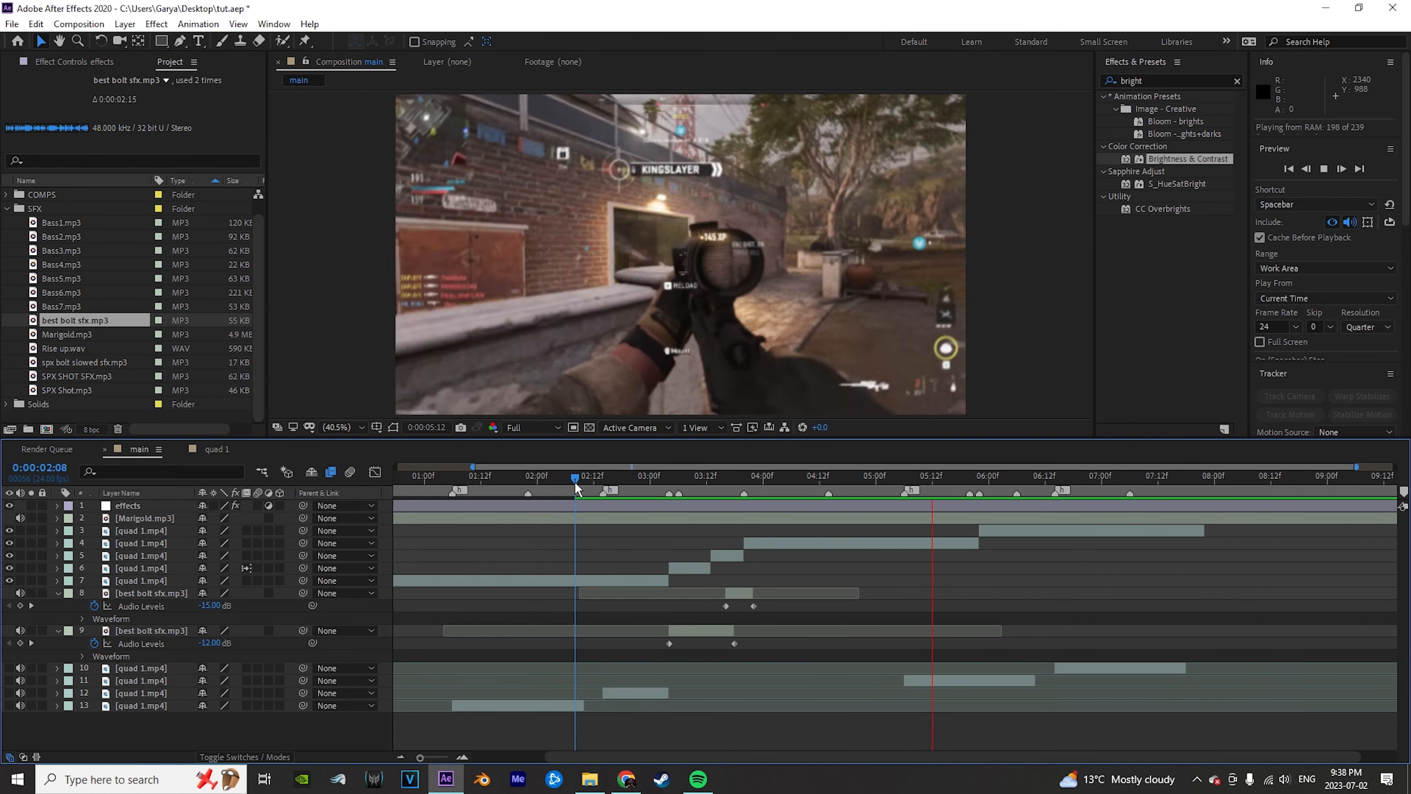
{"action": "key", "text": "space"}
Collapse the revealed properties of every layer and save the project.
{"action": "key", "text": "u"}
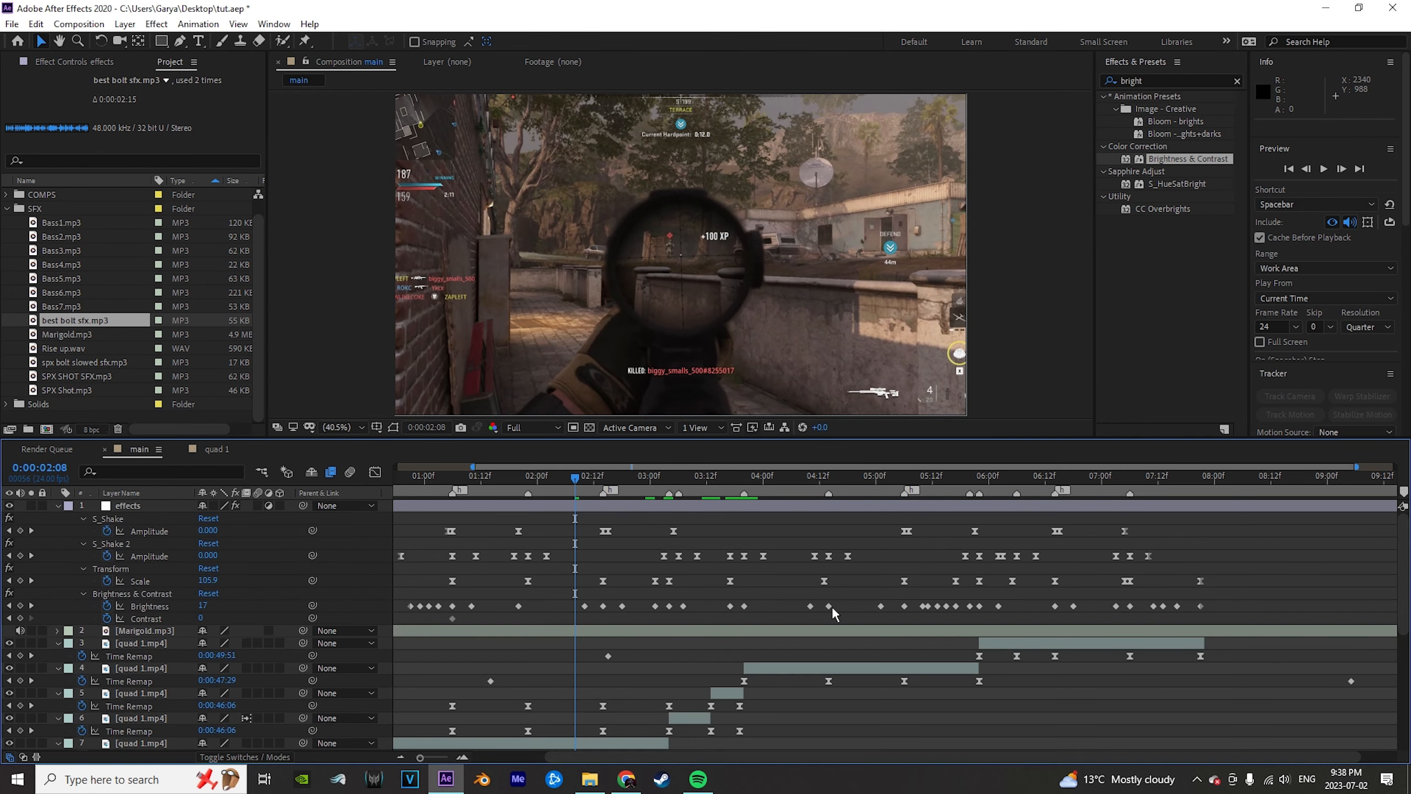
{"action": "key", "text": "u"}
{"action": "key", "text": "u"}
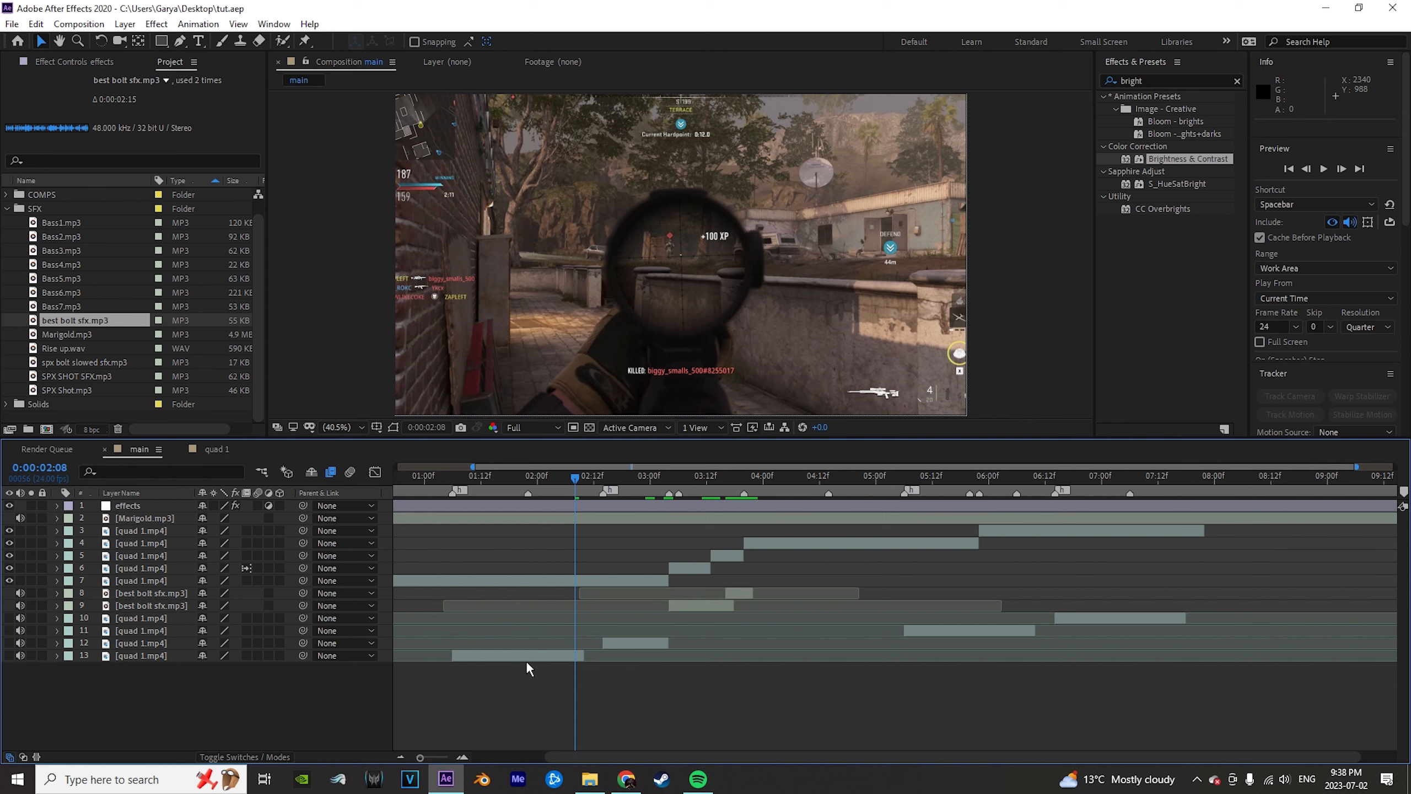
Play the montage from 0:00:01:01 and scrub to the second gunshot at 0:00:02:14.
{"action": "scroll", "coordinate": [476, 574], "scroll_direction": "down", "scroll_amount": 2}
{"action": "left_click", "coordinate": [502, 479]}
{"action": "key", "text": "space"}
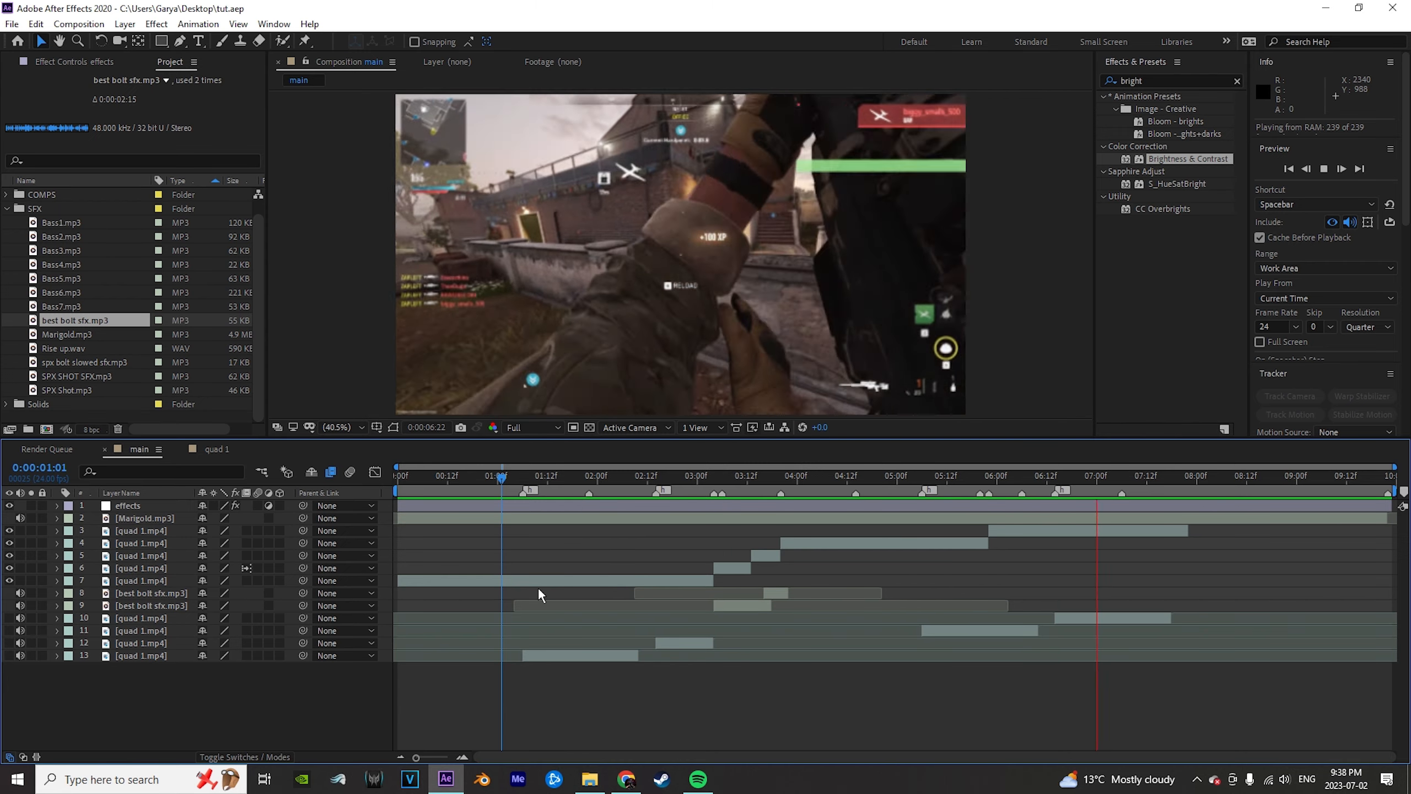
{"action": "key", "text": "space"}
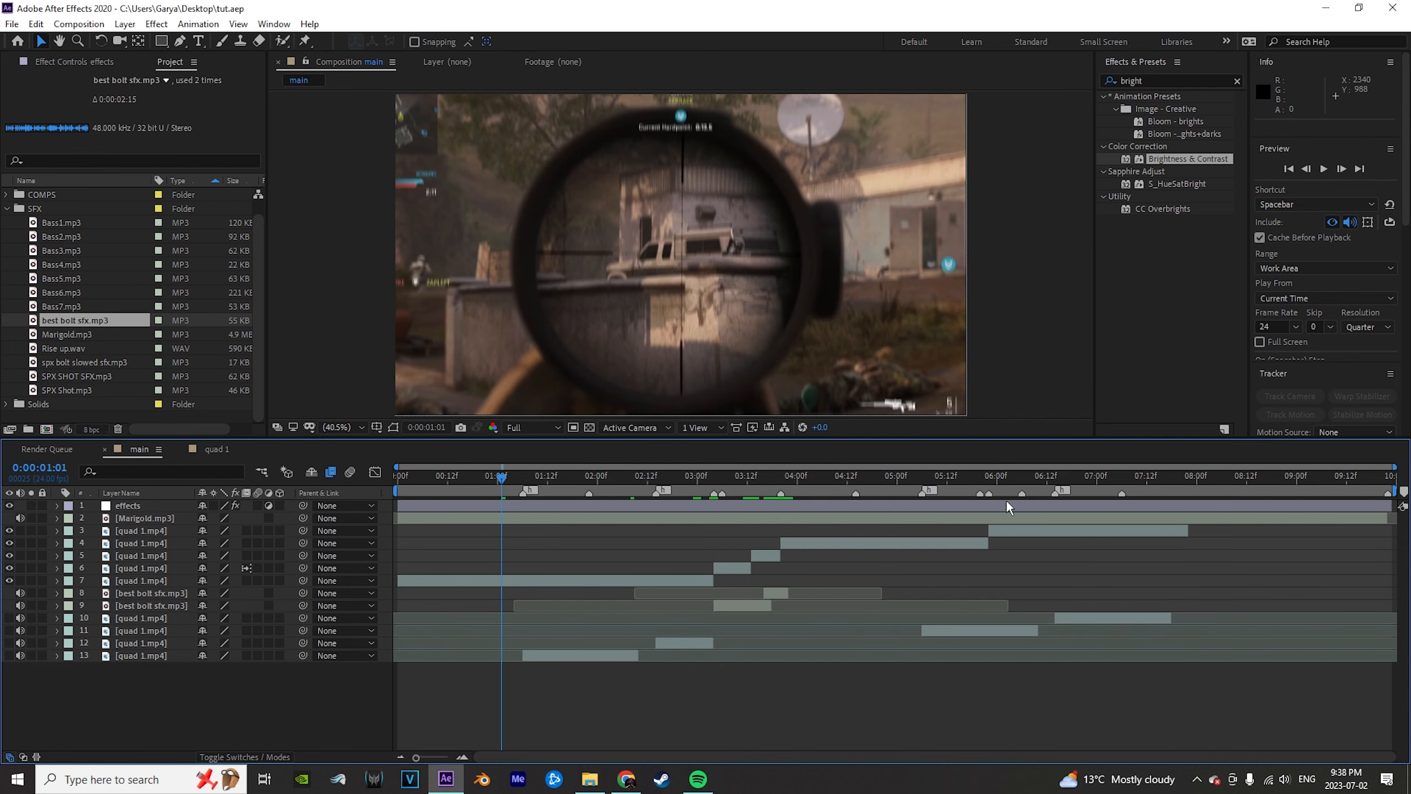
{"action": "left_click_drag", "start_coordinate": [517, 475], "coordinate": [658, 516]}
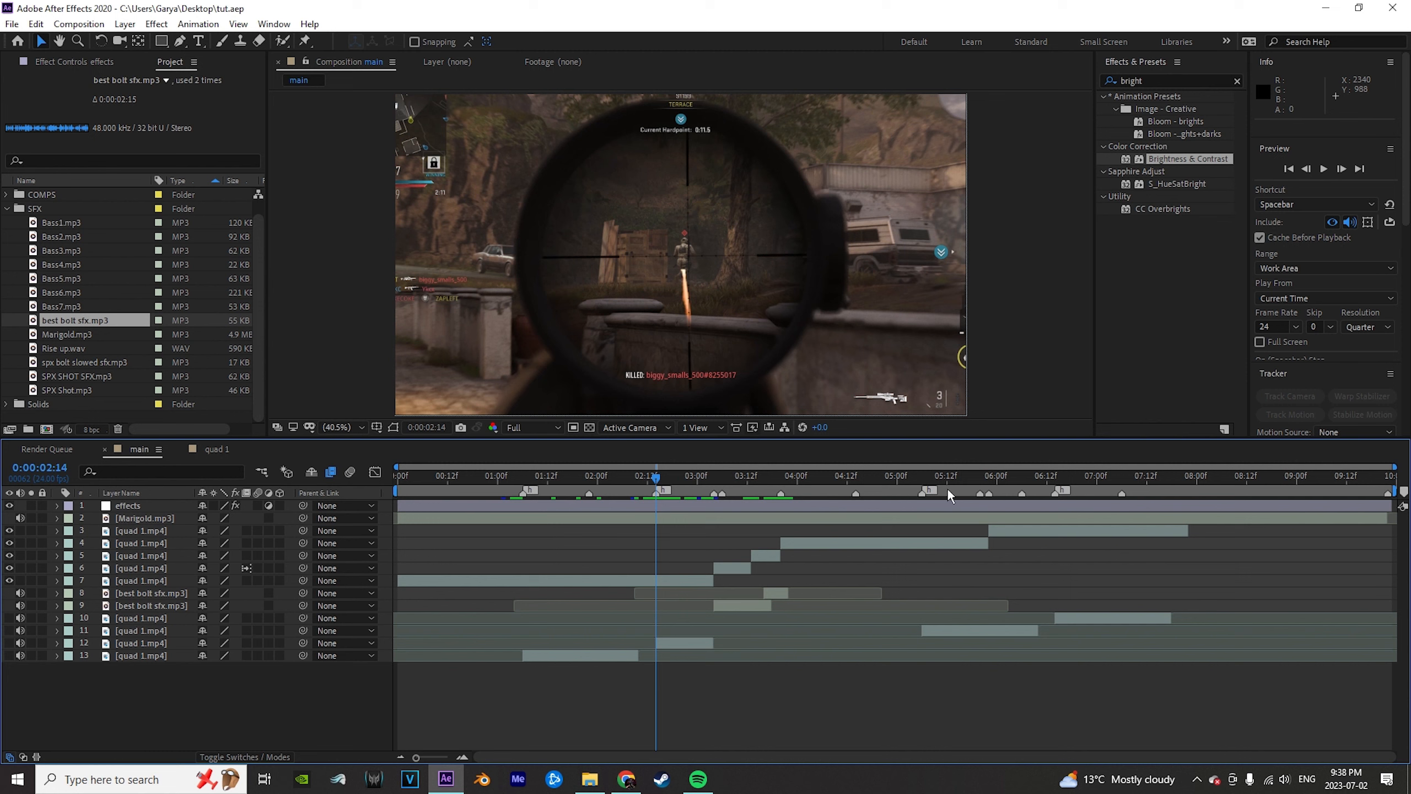
{"action": "left_click_drag", "start_coordinate": [731, 474], "coordinate": [657, 503]}
Move to the first gunshot at 0:00:01:06 and open Bass1.mp3 from the SFX folder for listening.
{"action": "mouse_move", "coordinate": [504, 481]}
{"action": "left_mouse_down"}
{"action": "mouse_move", "coordinate": [451, 486]}
{"action": "mouse_move", "coordinate": [545, 490]}
{"action": "mouse_move", "coordinate": [523, 499]}
{"action": "left_mouse_up"}
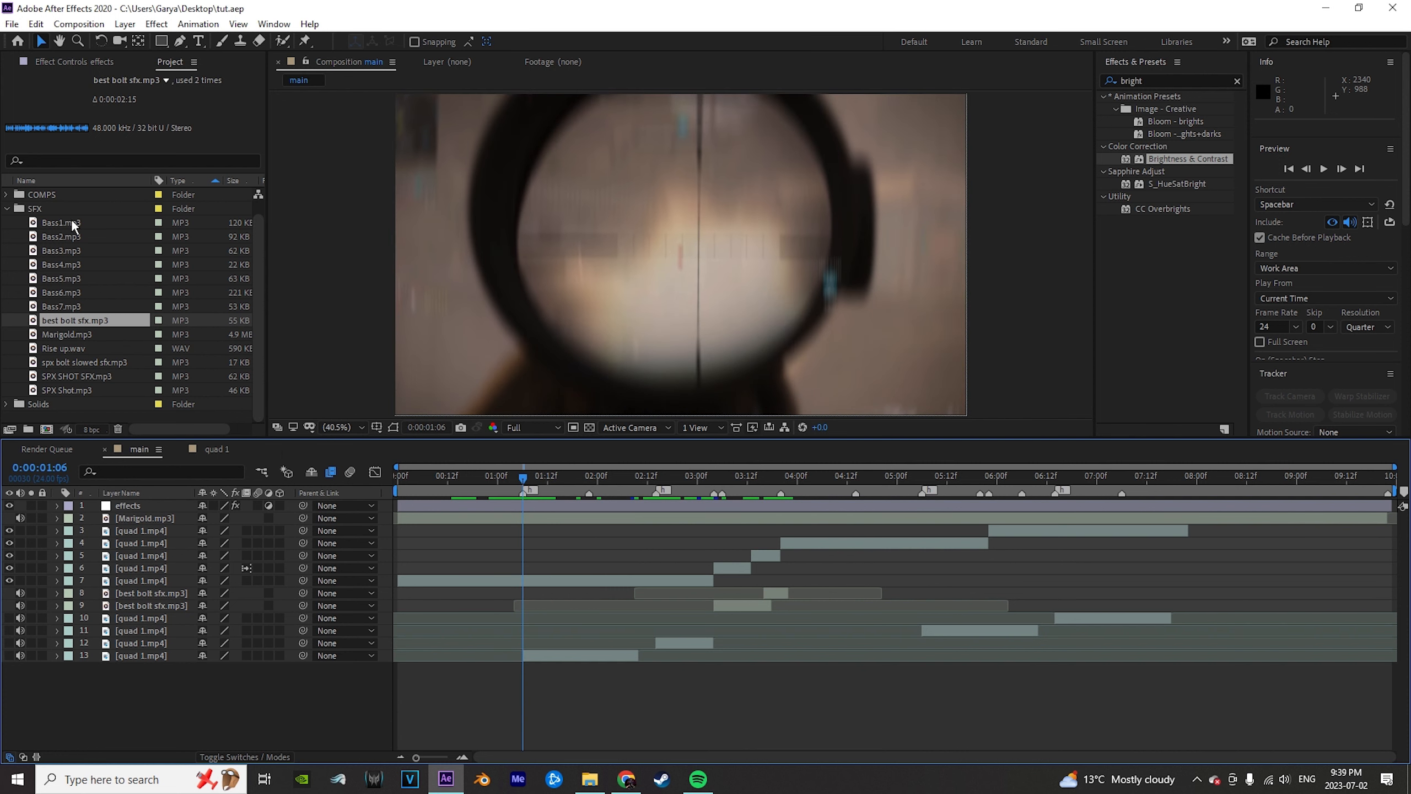
{"action": "left_click", "coordinate": [56, 223]}
{"action": "double_click", "coordinate": [53, 222]}
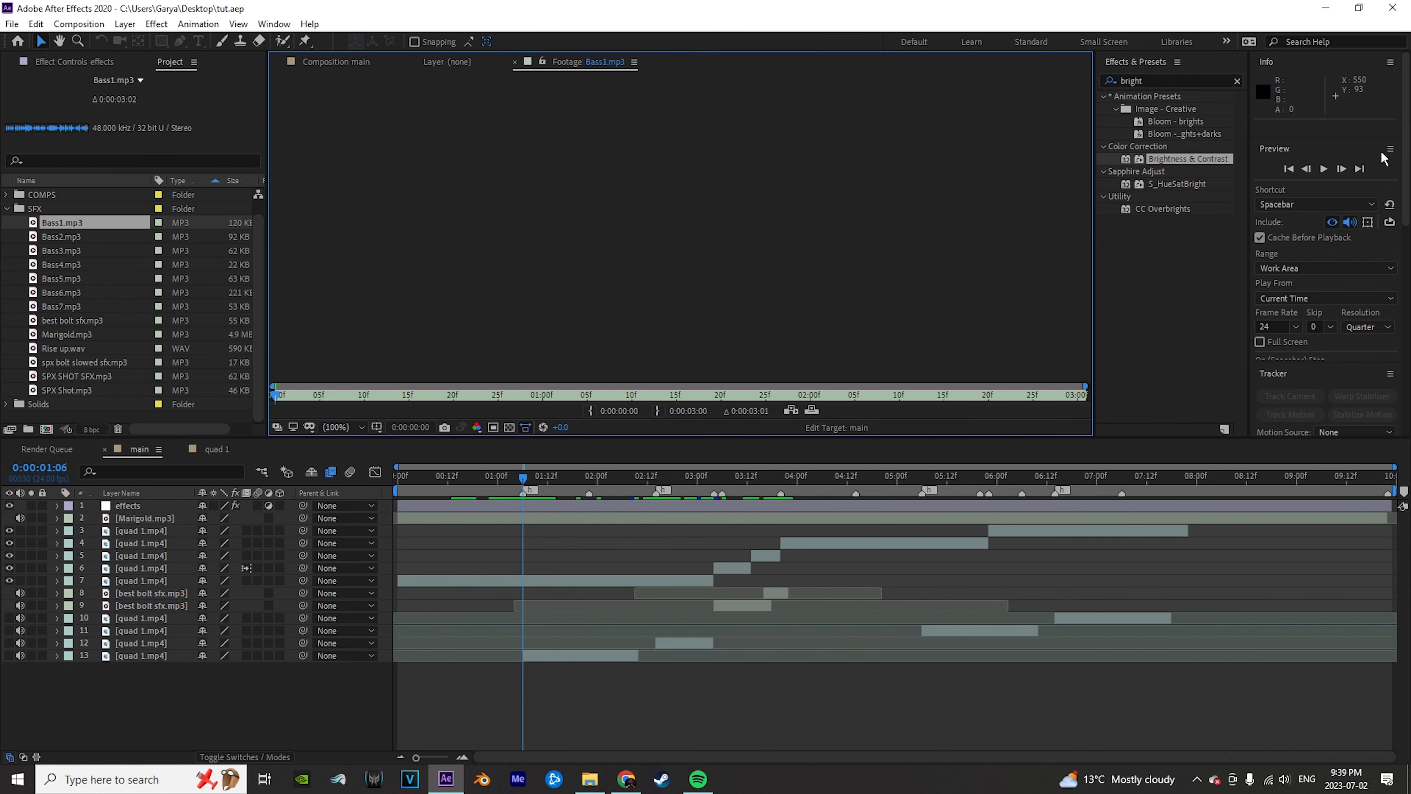
Listen to Bass1.mp3, Bass2.mp3 and Bass3.mp3 from the SFX folder.
{"action": "left_click", "coordinate": [1324, 168]}
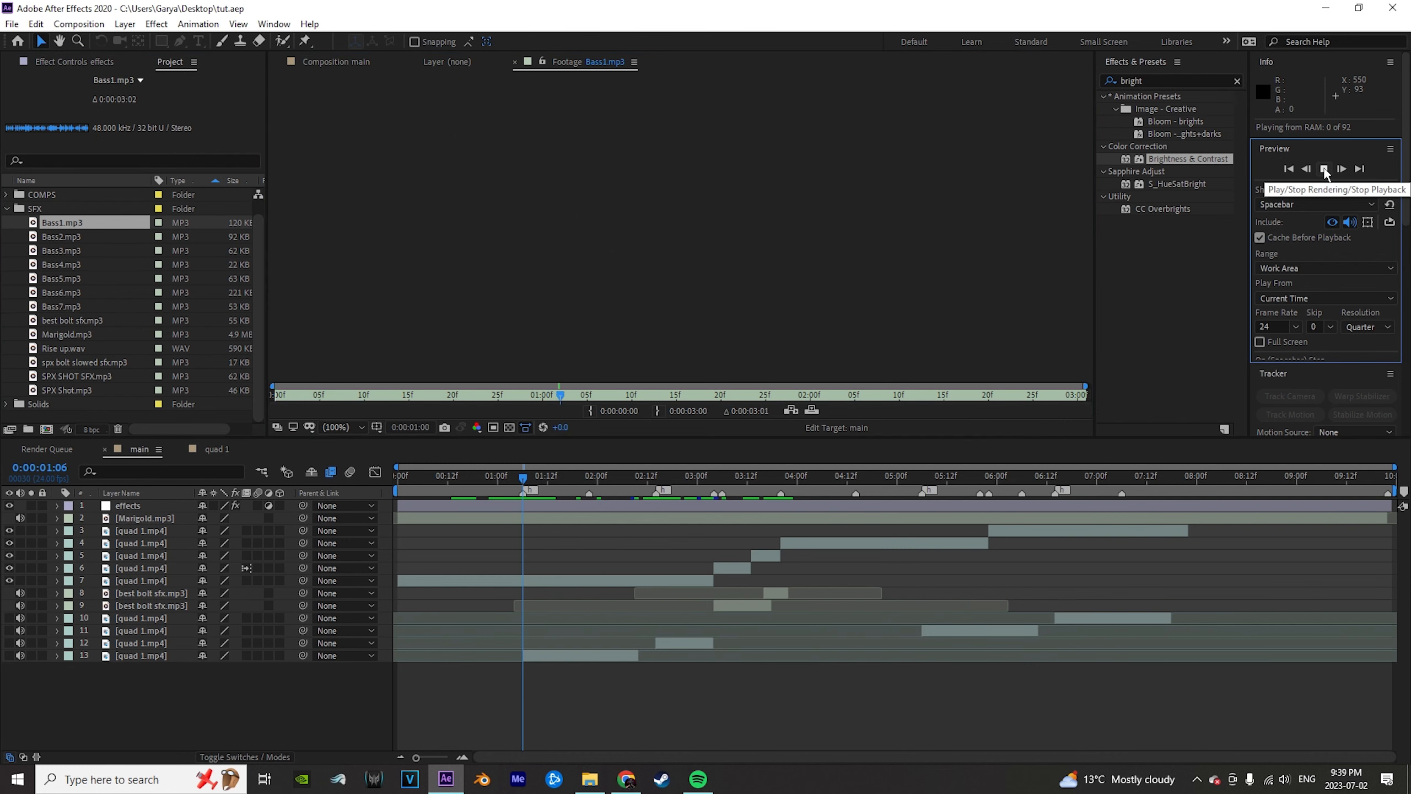
{"action": "left_click", "coordinate": [1325, 169]}
{"action": "left_click", "coordinate": [99, 243]}
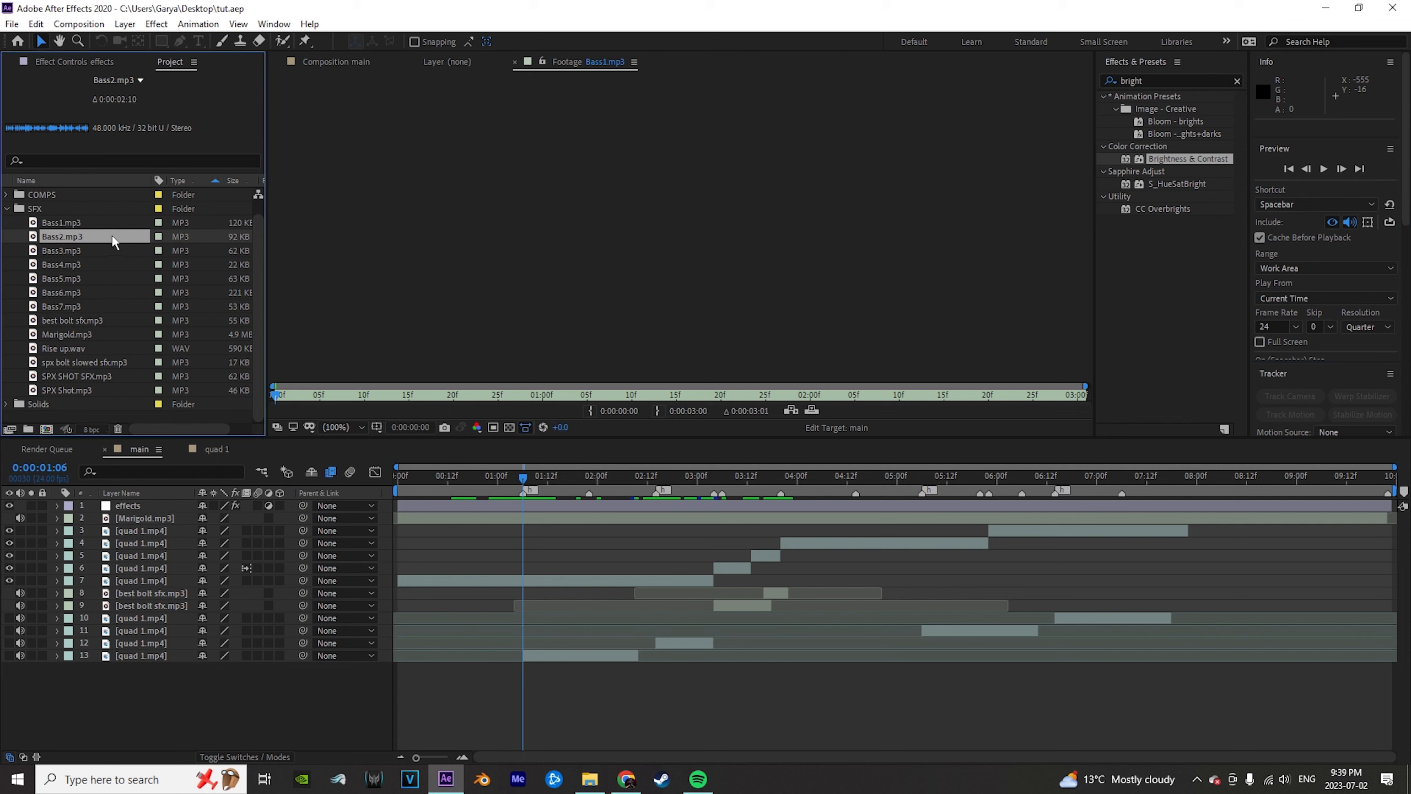
{"action": "double_click", "coordinate": [113, 242]}
{"action": "left_click", "coordinate": [1324, 169]}
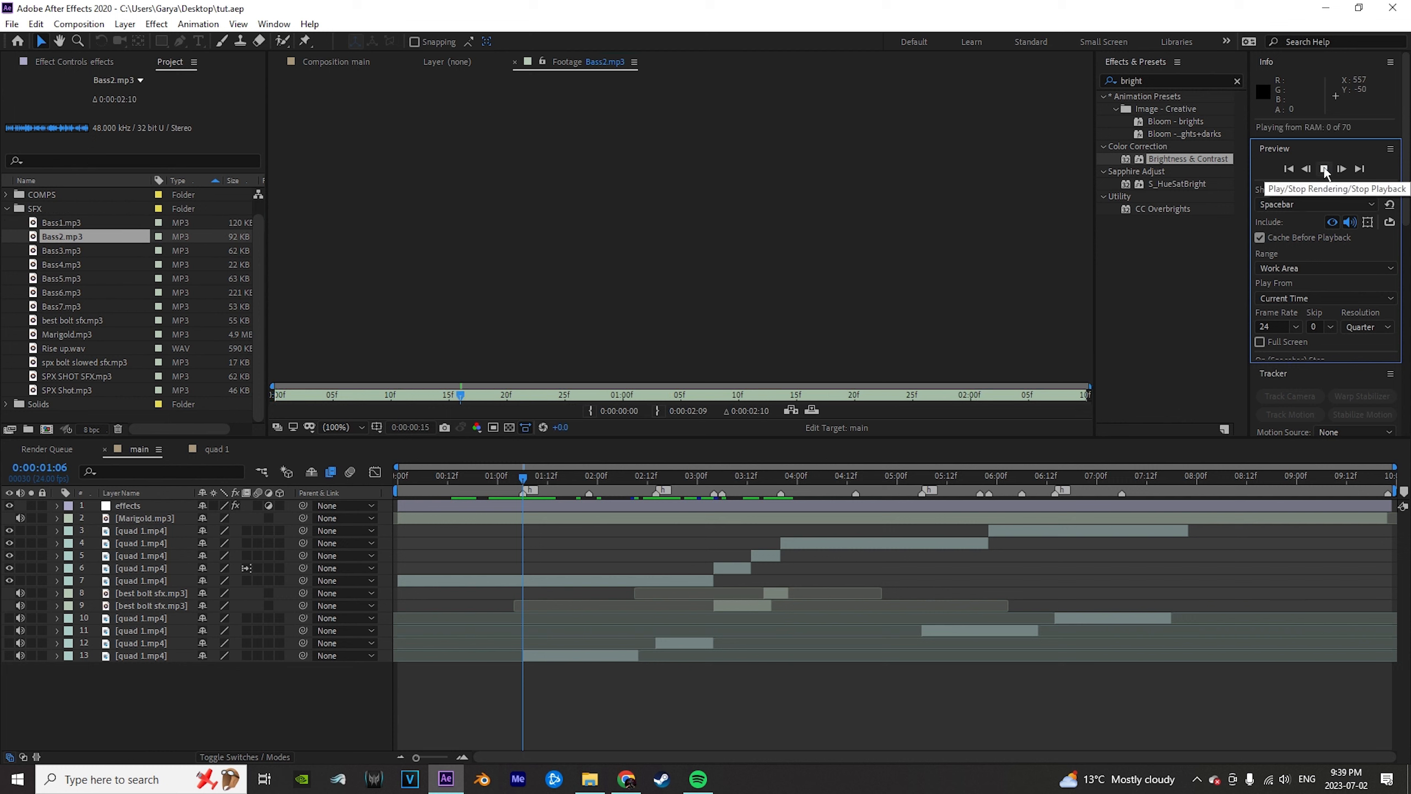
{"action": "left_click", "coordinate": [1325, 170]}
{"action": "double_click", "coordinate": [92, 252]}
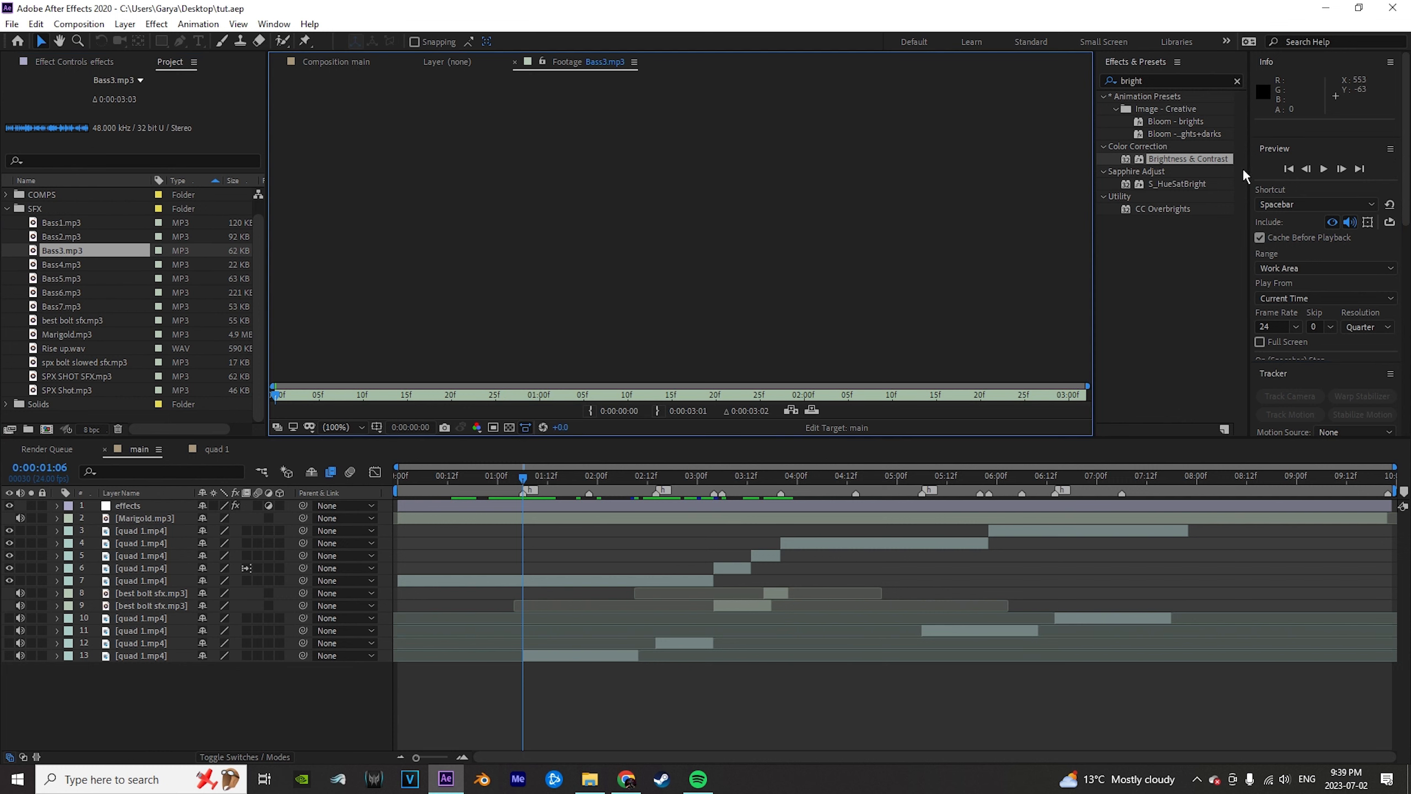
{"action": "left_click", "coordinate": [1327, 170]}
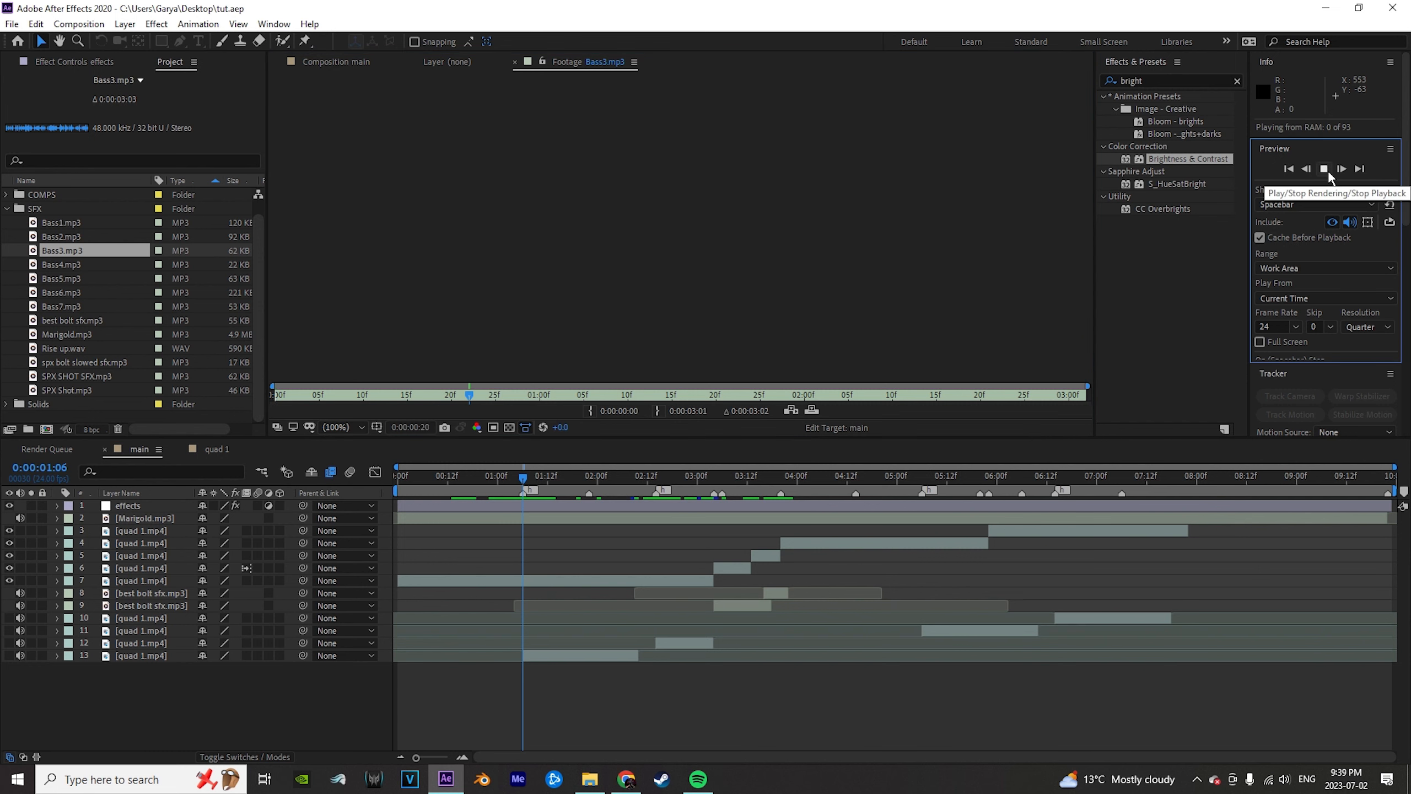
{"action": "left_click", "coordinate": [1328, 170]}
Listen to Bass7.mp3 and Rise up.wav from the SFX folder.
{"action": "double_click", "coordinate": [62, 307]}
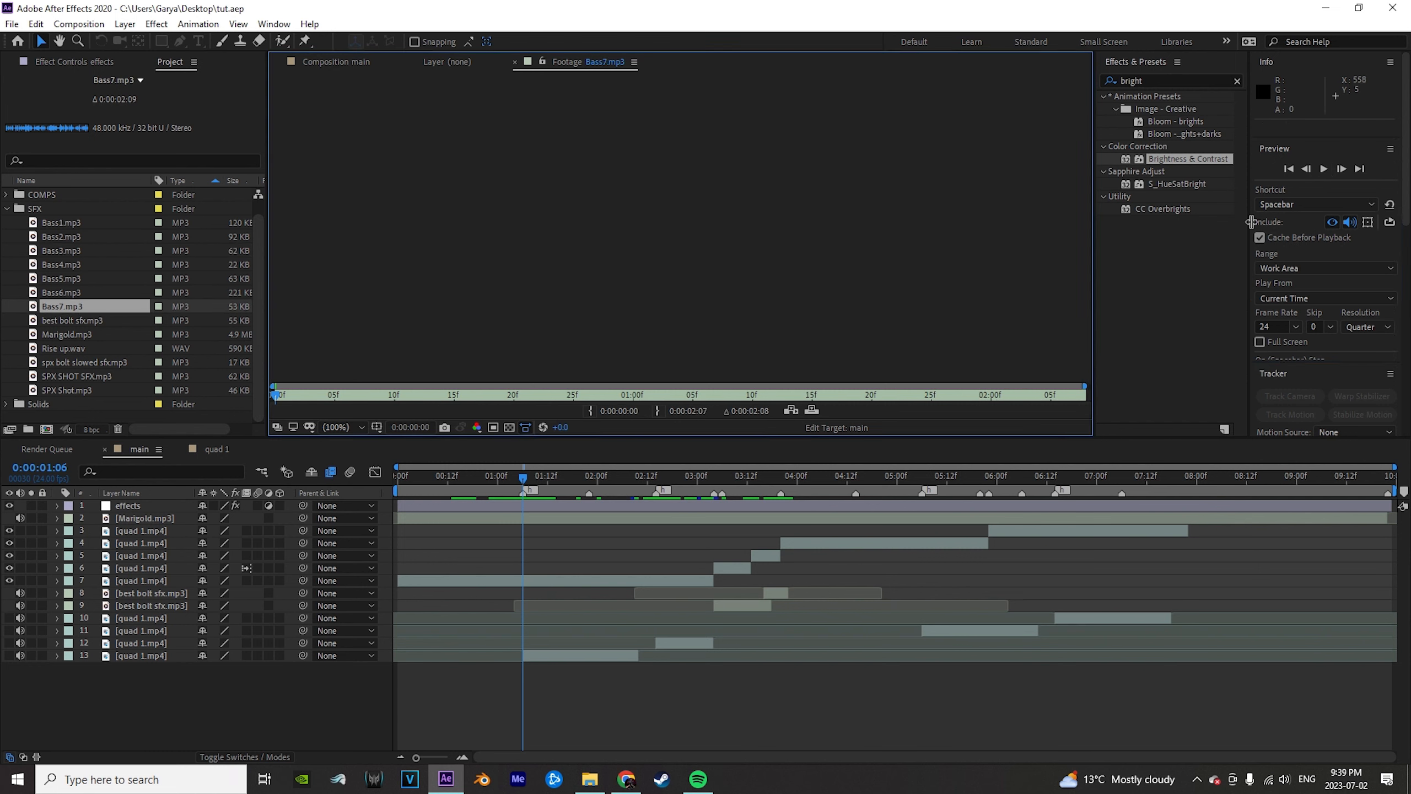
{"action": "left_click", "coordinate": [1325, 169]}
{"action": "left_click", "coordinate": [1325, 169]}
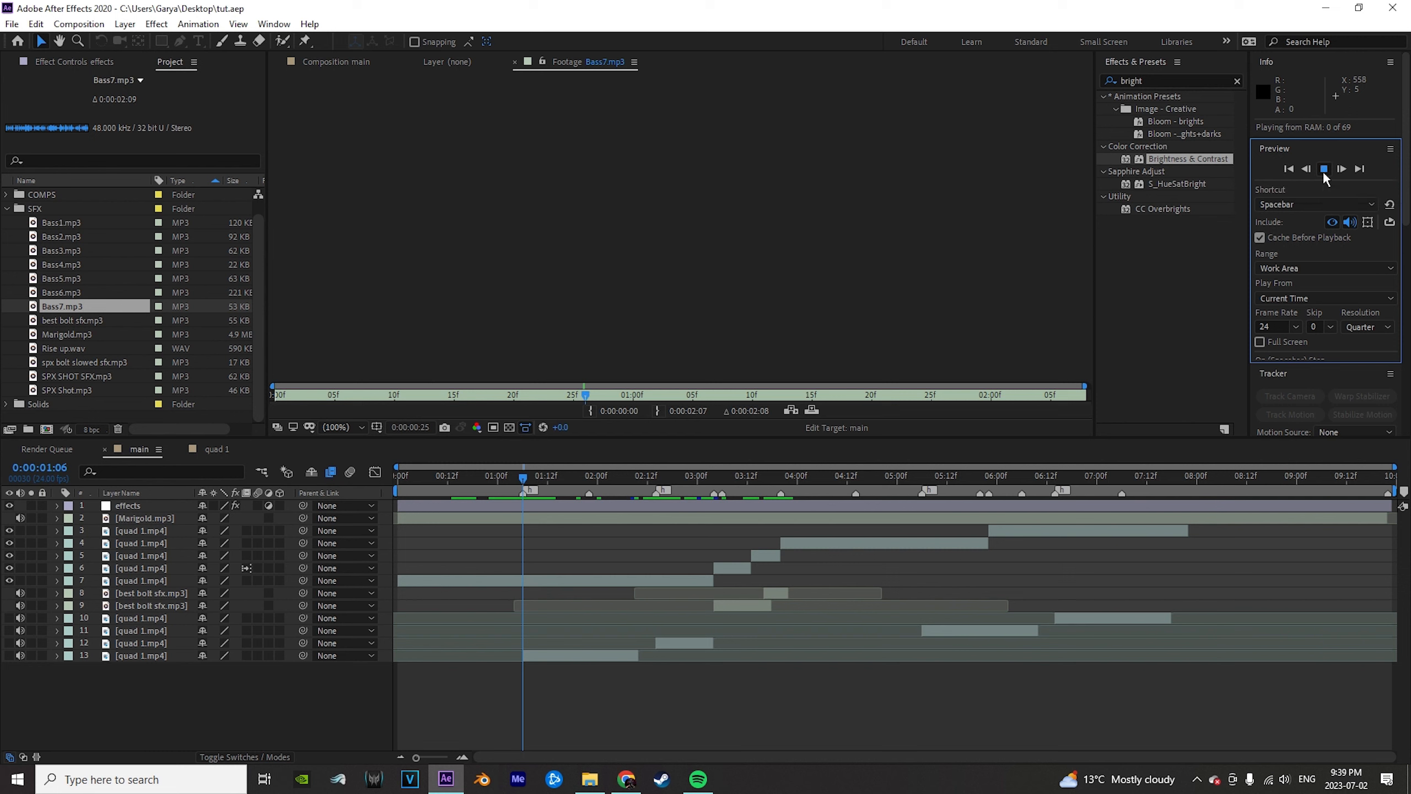
{"action": "double_click", "coordinate": [85, 351]}
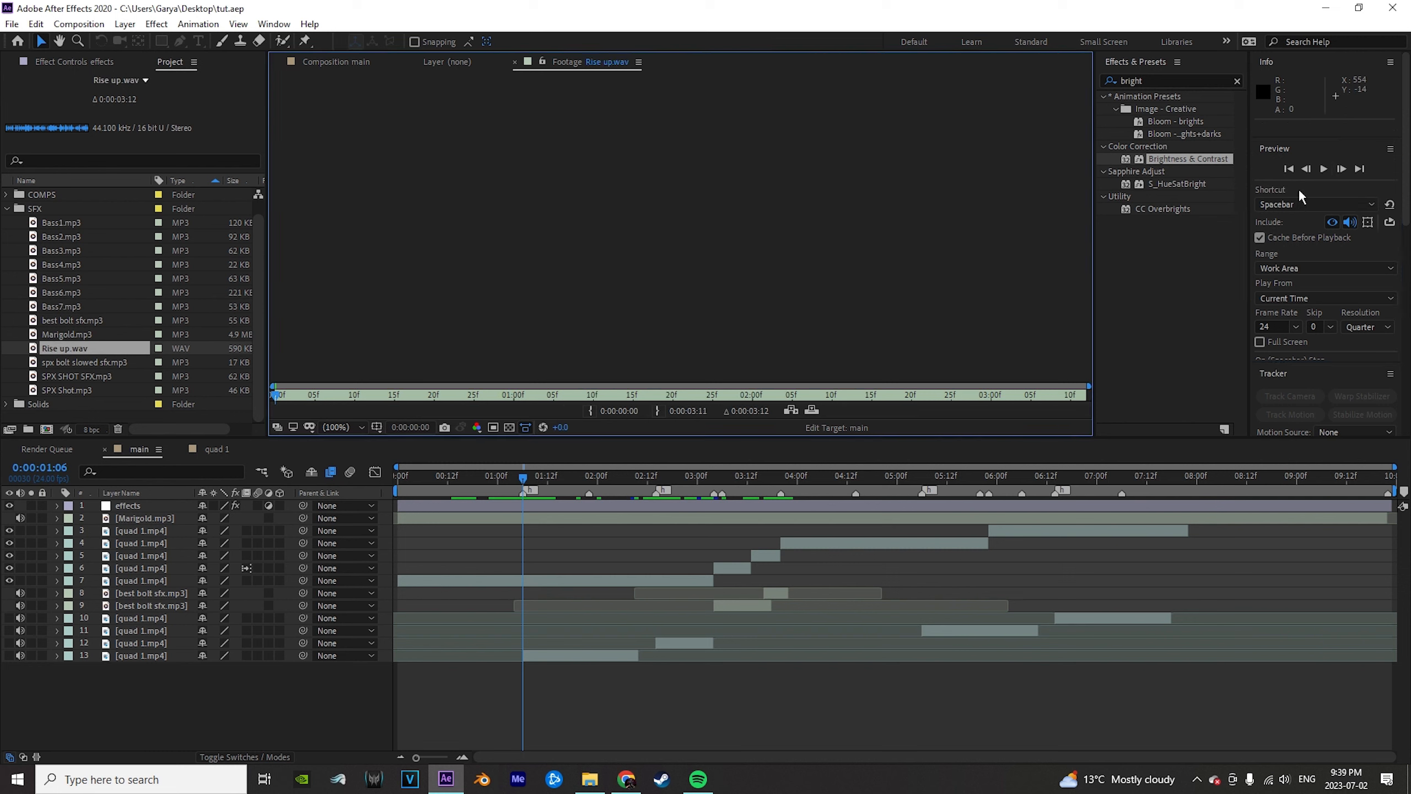
{"action": "left_click", "coordinate": [1325, 170]}
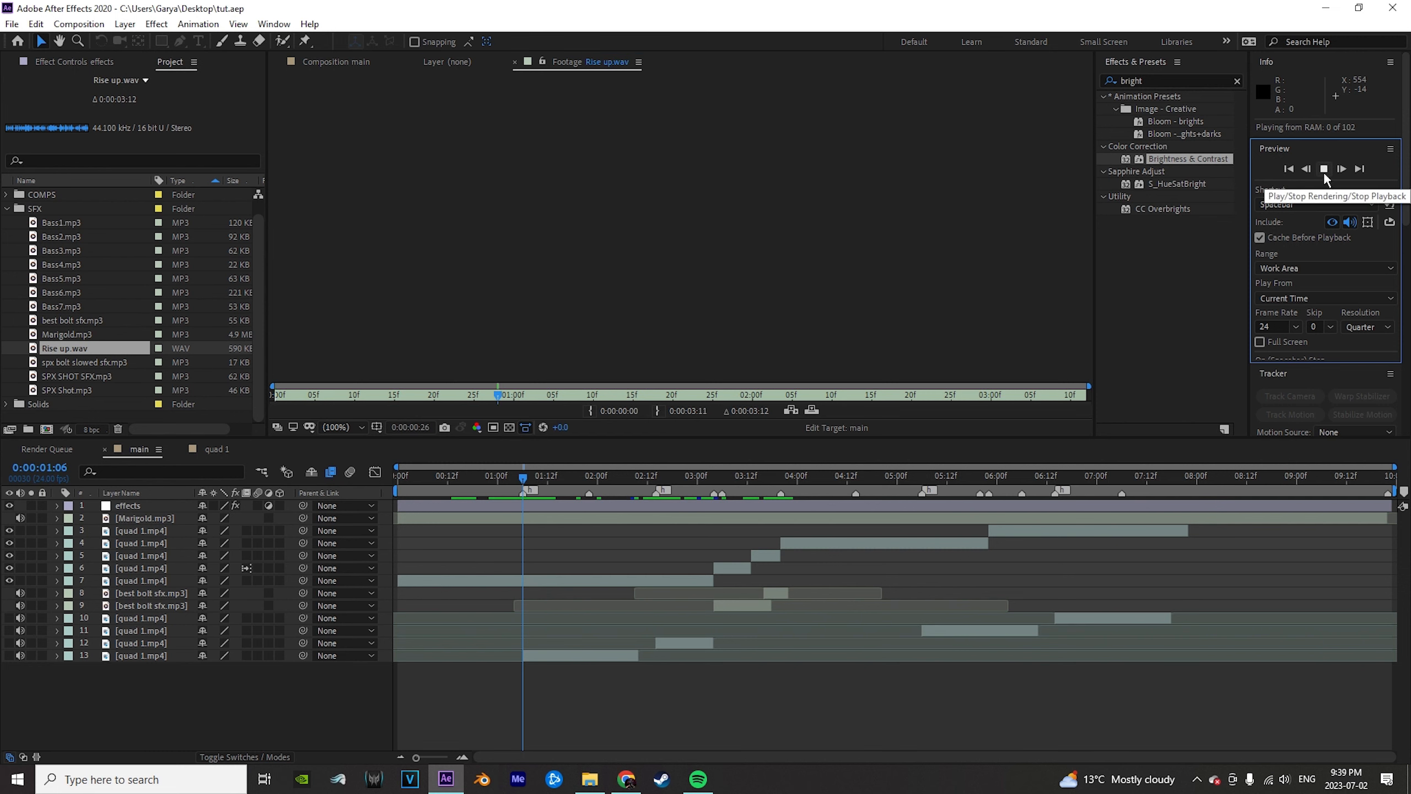
{"action": "left_click", "coordinate": [1324, 170]}
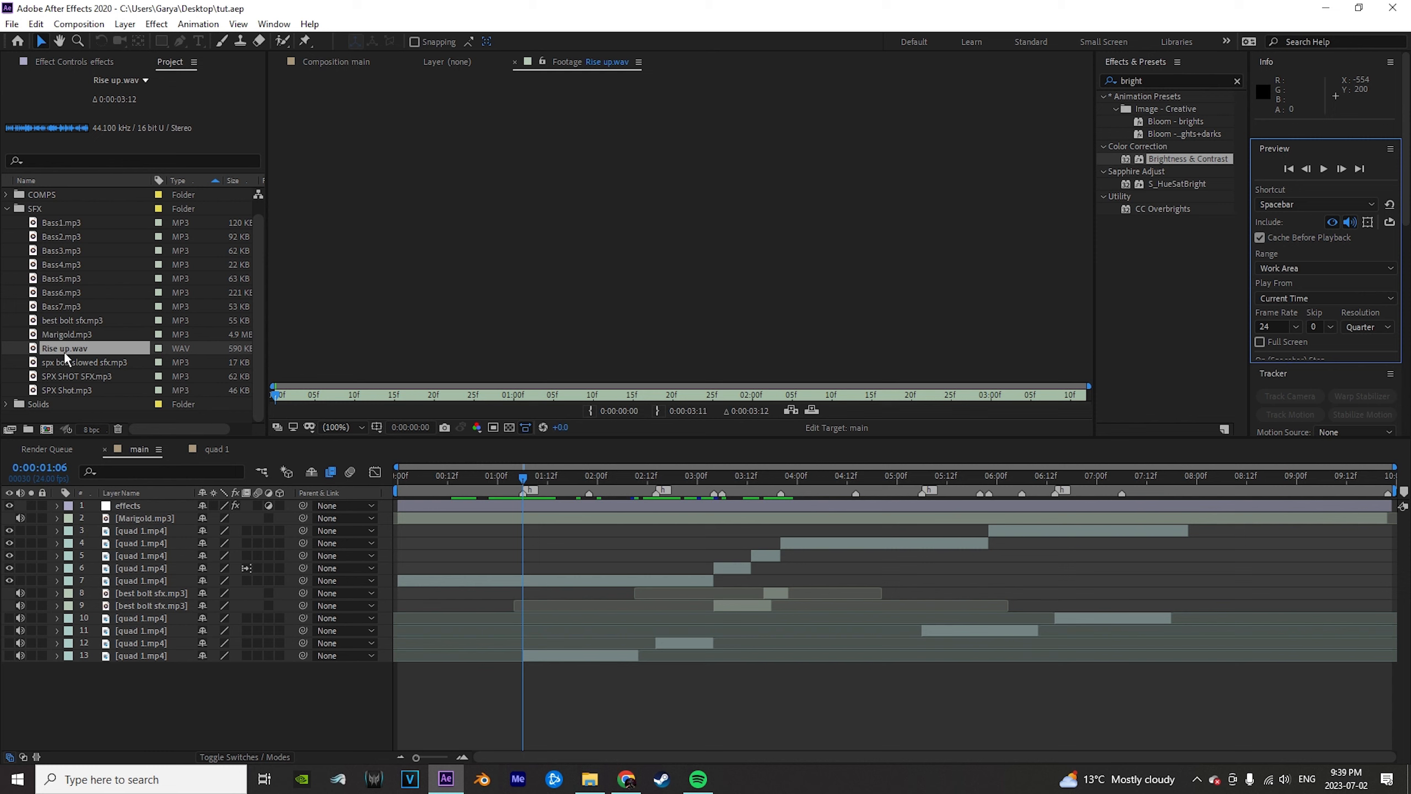
Add Rise up.wav as the lowest layer of the main composition and align its waveform peak with the first gunshot at 0:00:01:06.
{"action": "left_click_drag", "start_coordinate": [61, 348], "coordinate": [503, 667]}
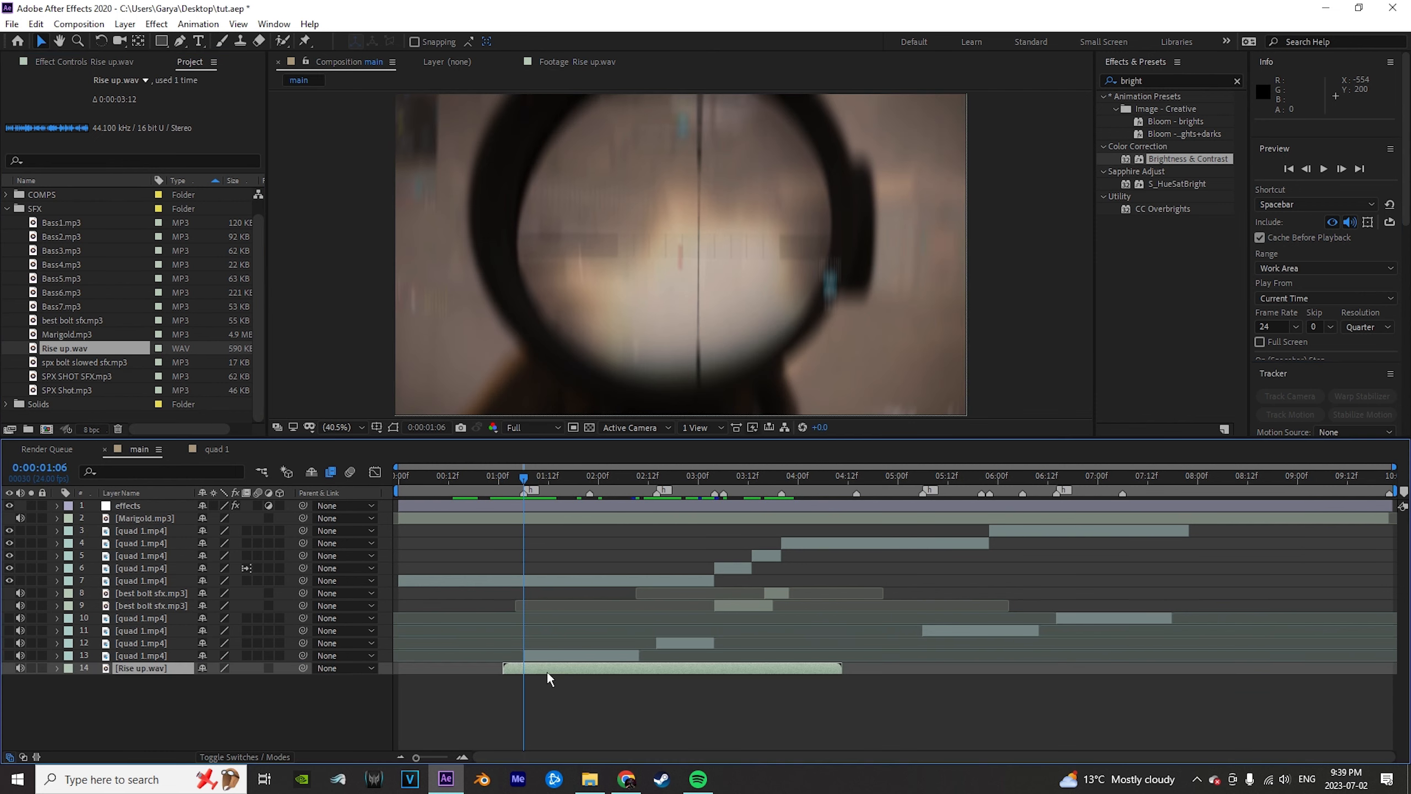
{"action": "key", "text": "l"}
{"action": "key", "text": "l"}
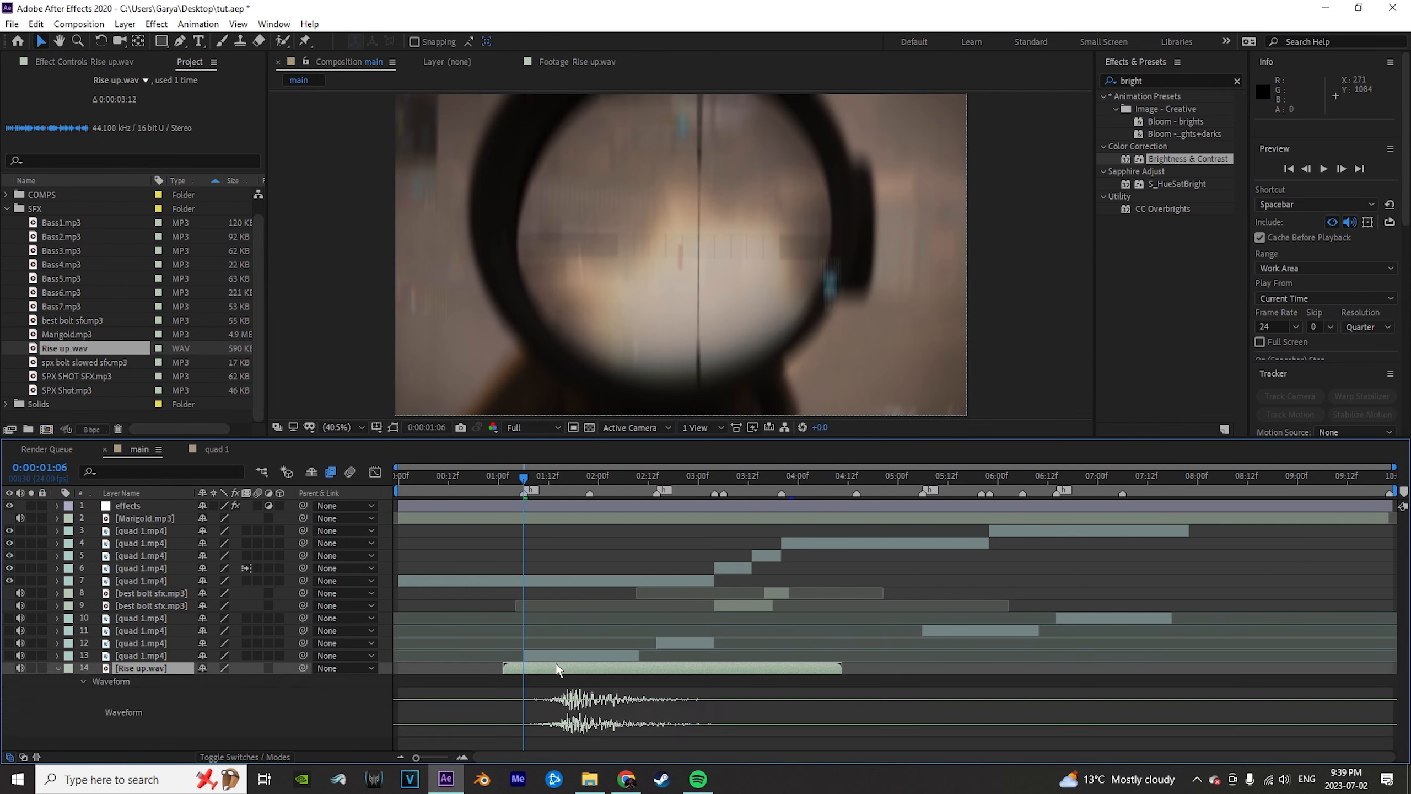
{"action": "left_click_drag", "start_coordinate": [613, 670], "coordinate": [569, 678]}
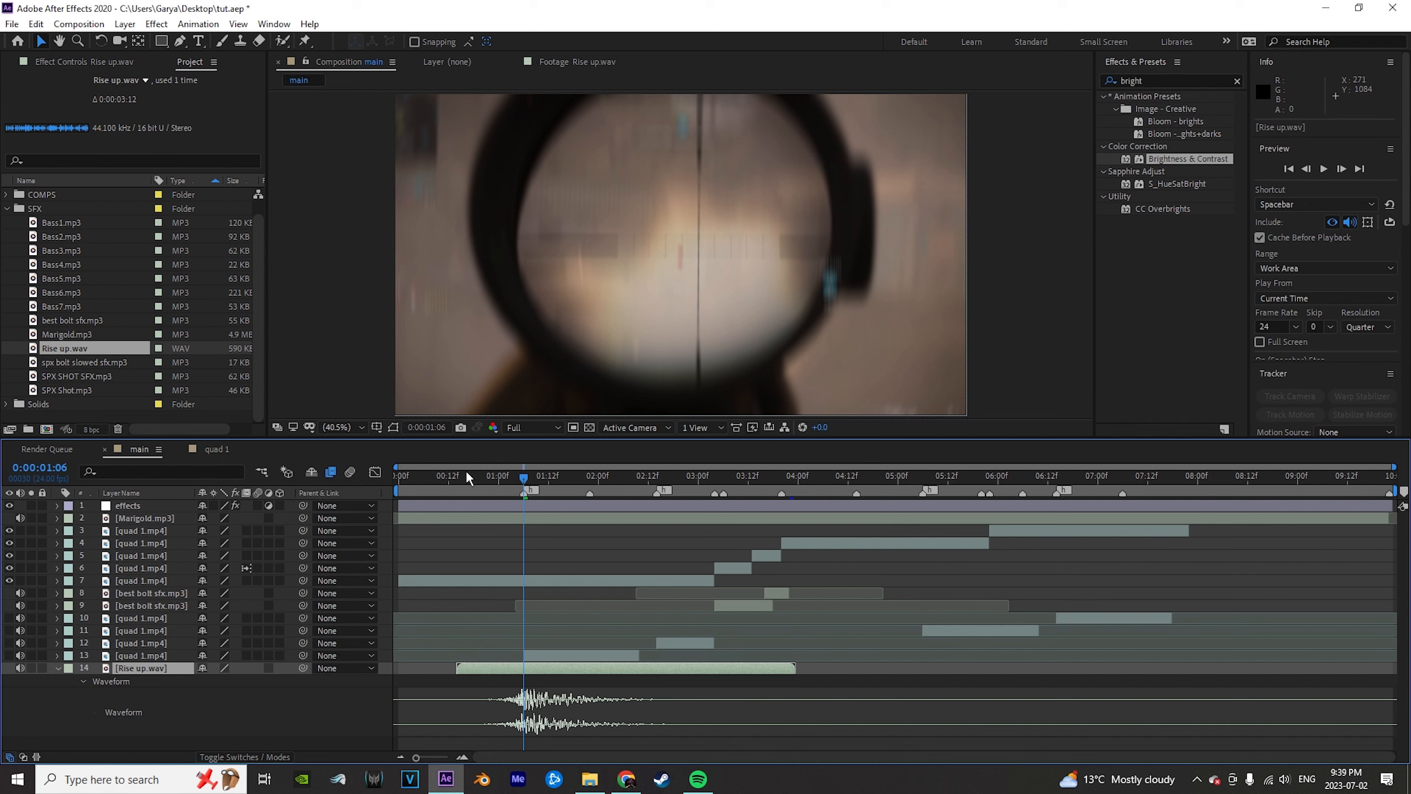
Preview the montage with the rise sound from 0:00:00:10.
{"action": "left_click", "coordinate": [442, 484]}
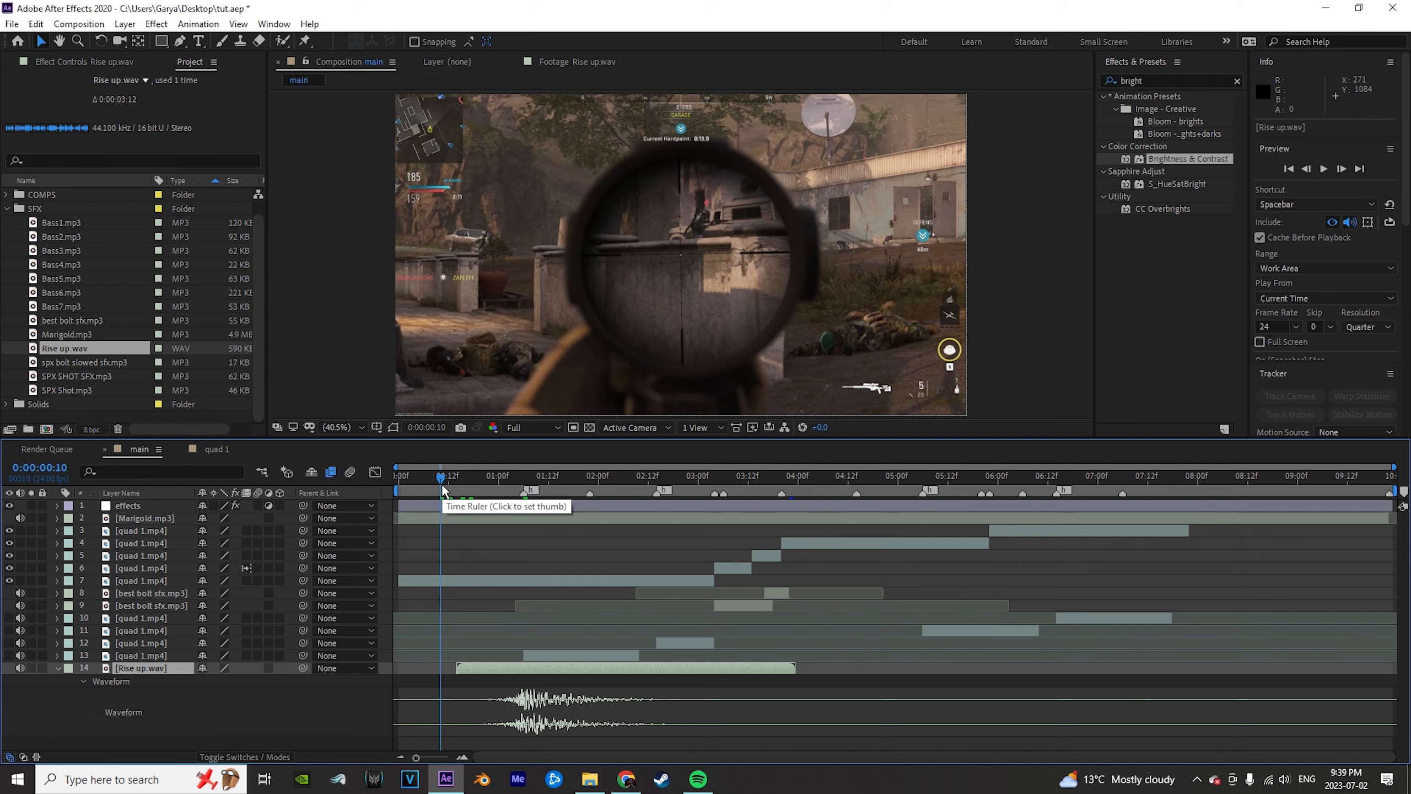
{"action": "key", "text": "space"}
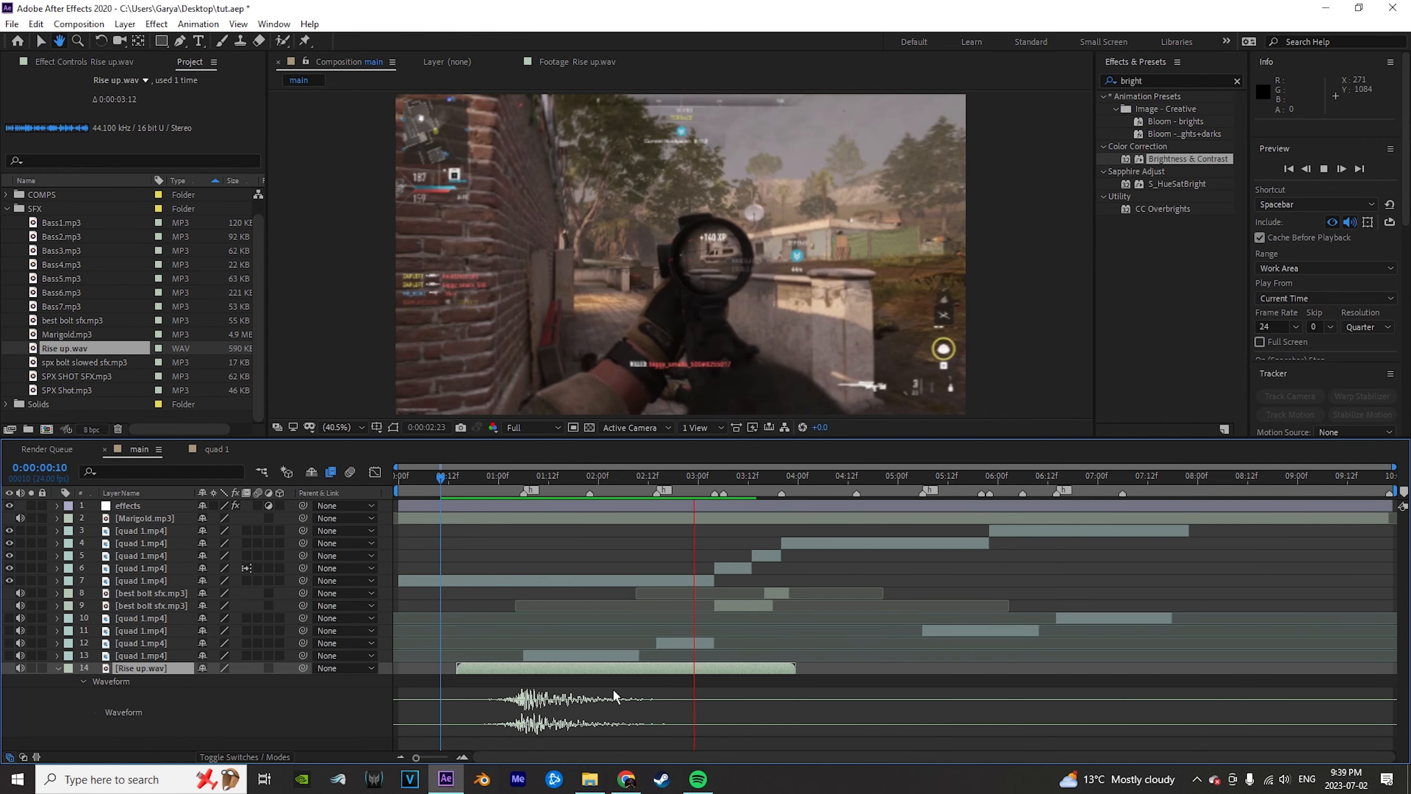
{"action": "key", "text": "space"}
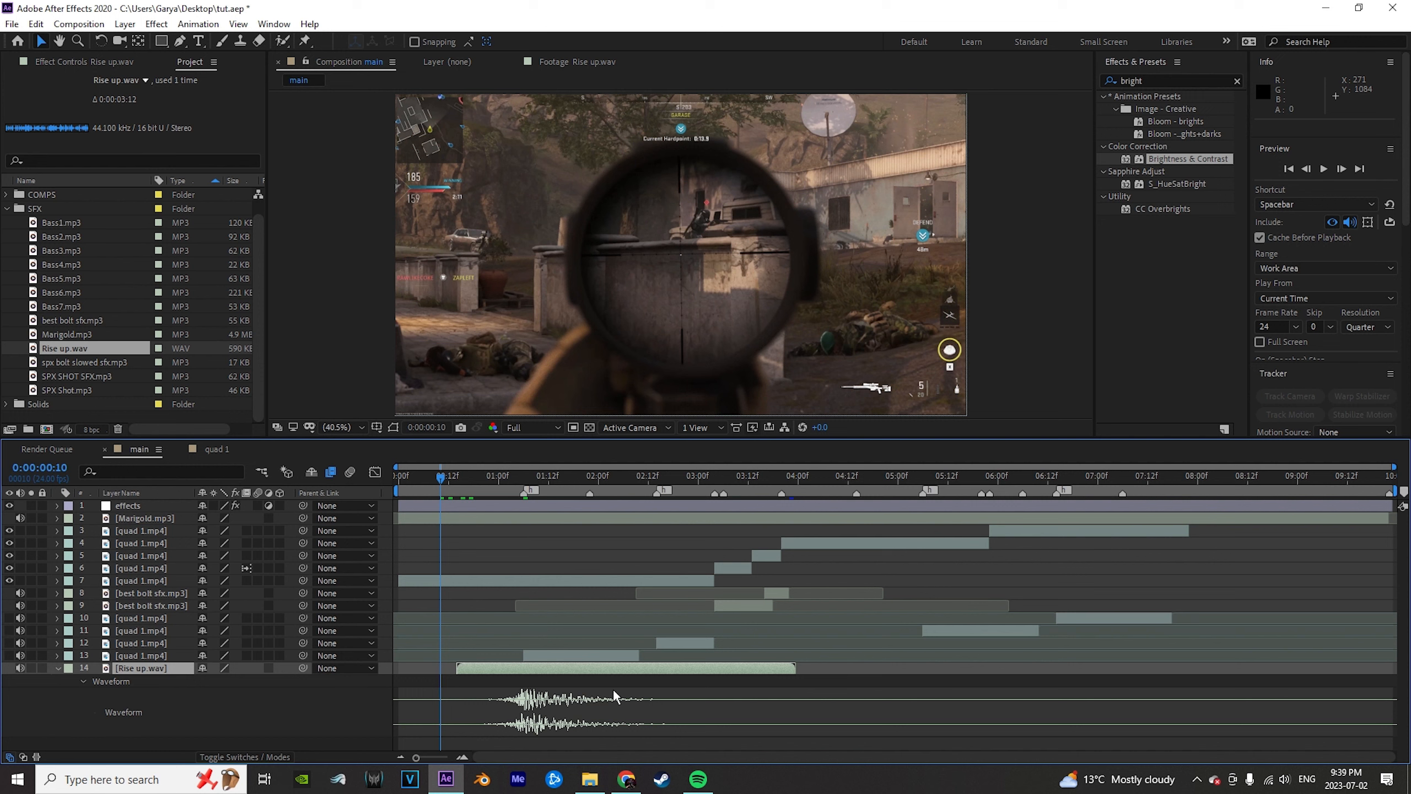
Reveal the effects layer's keyframes and scrub through the brightness changes up to the first gunshot at 0:00:01:06.
{"action": "left_click_drag", "start_coordinate": [471, 479], "coordinate": [516, 483]}
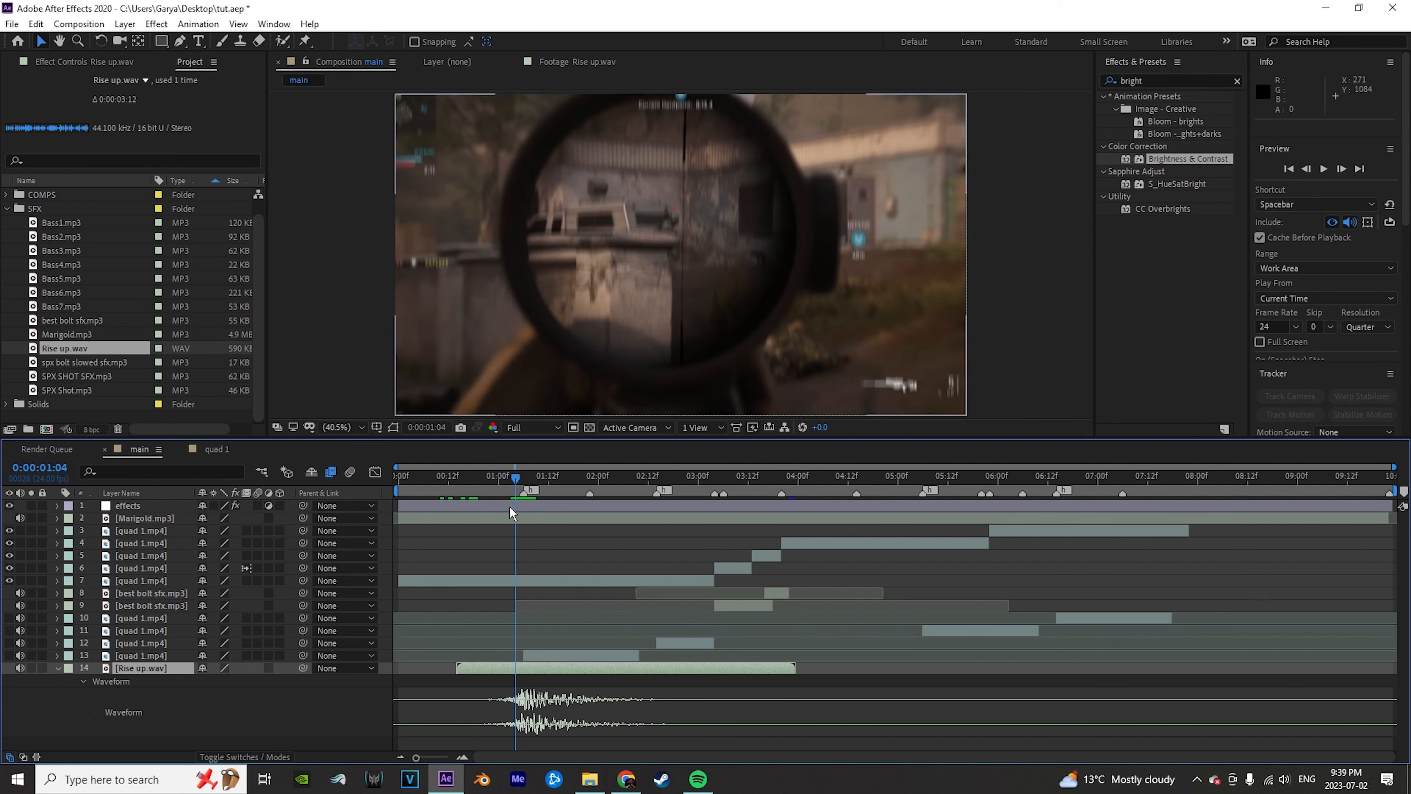
{"action": "left_click", "coordinate": [510, 506]}
{"action": "key", "text": "u"}
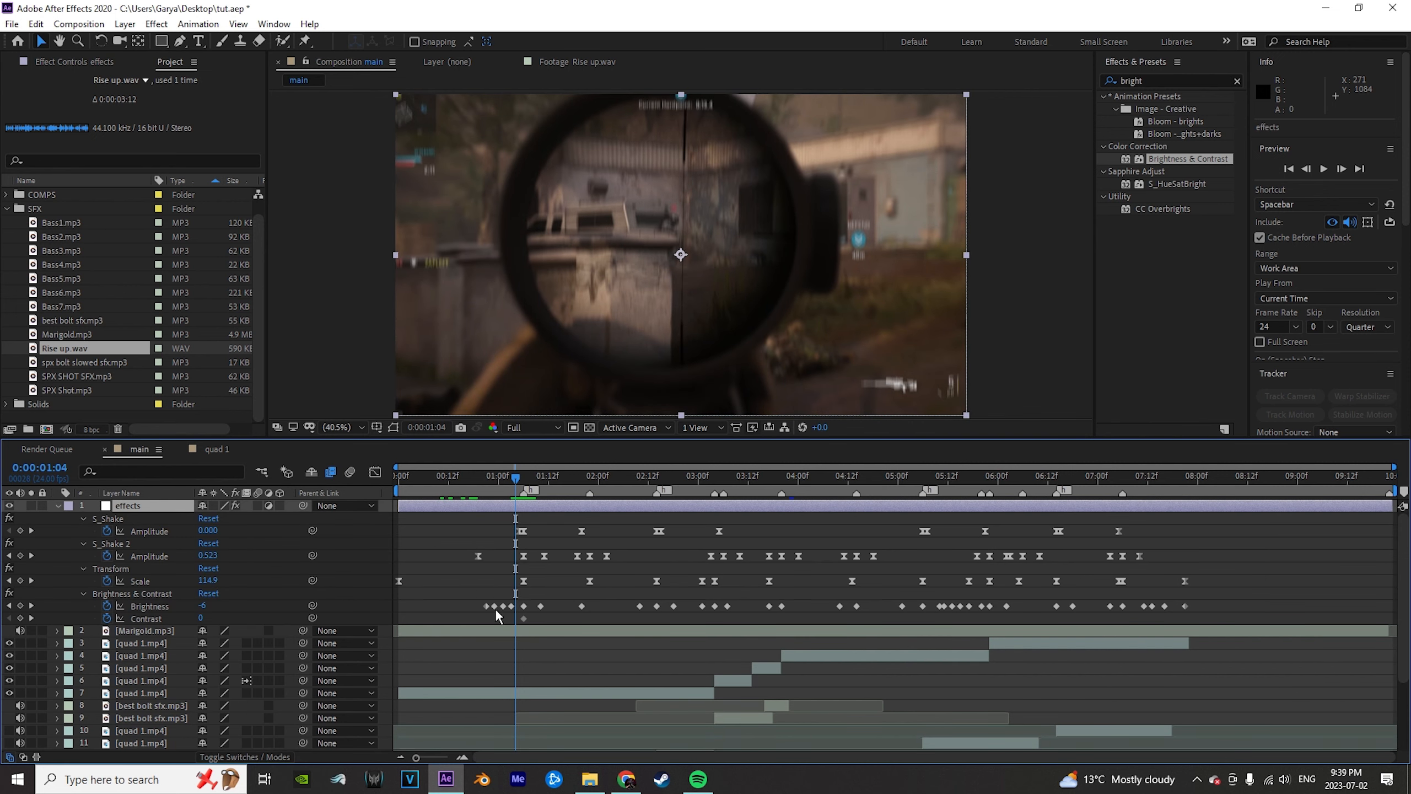
{"action": "left_click_drag", "start_coordinate": [468, 485], "coordinate": [524, 488]}
{"action": "scroll", "coordinate": [538, 628], "scroll_direction": "down", "scroll_amount": 4}
Set the Rise up.wav layer's audio level to -5 dB and preview the sound from 0:00:00:11.
{"action": "left_click", "coordinate": [540, 683]}
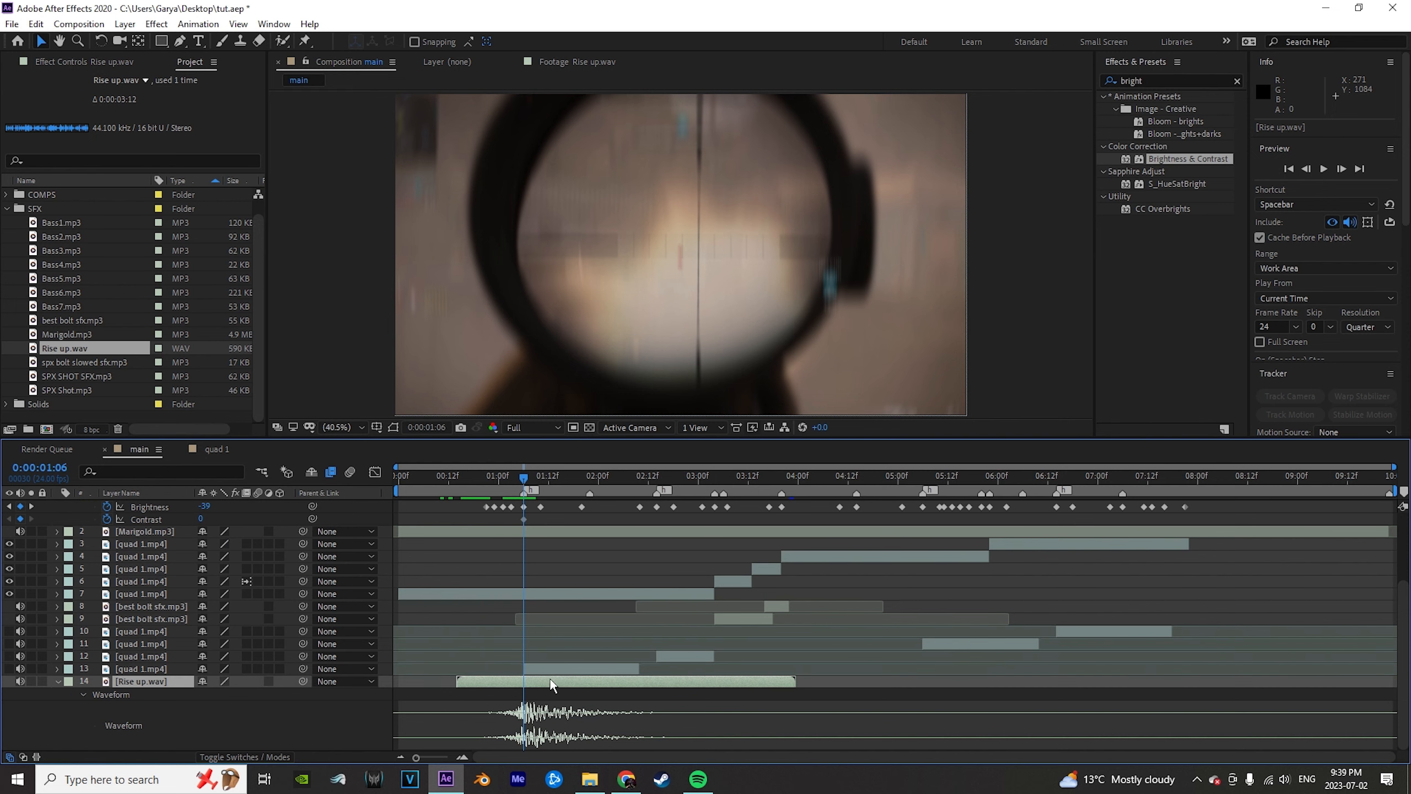
{"action": "key", "text": "l"}
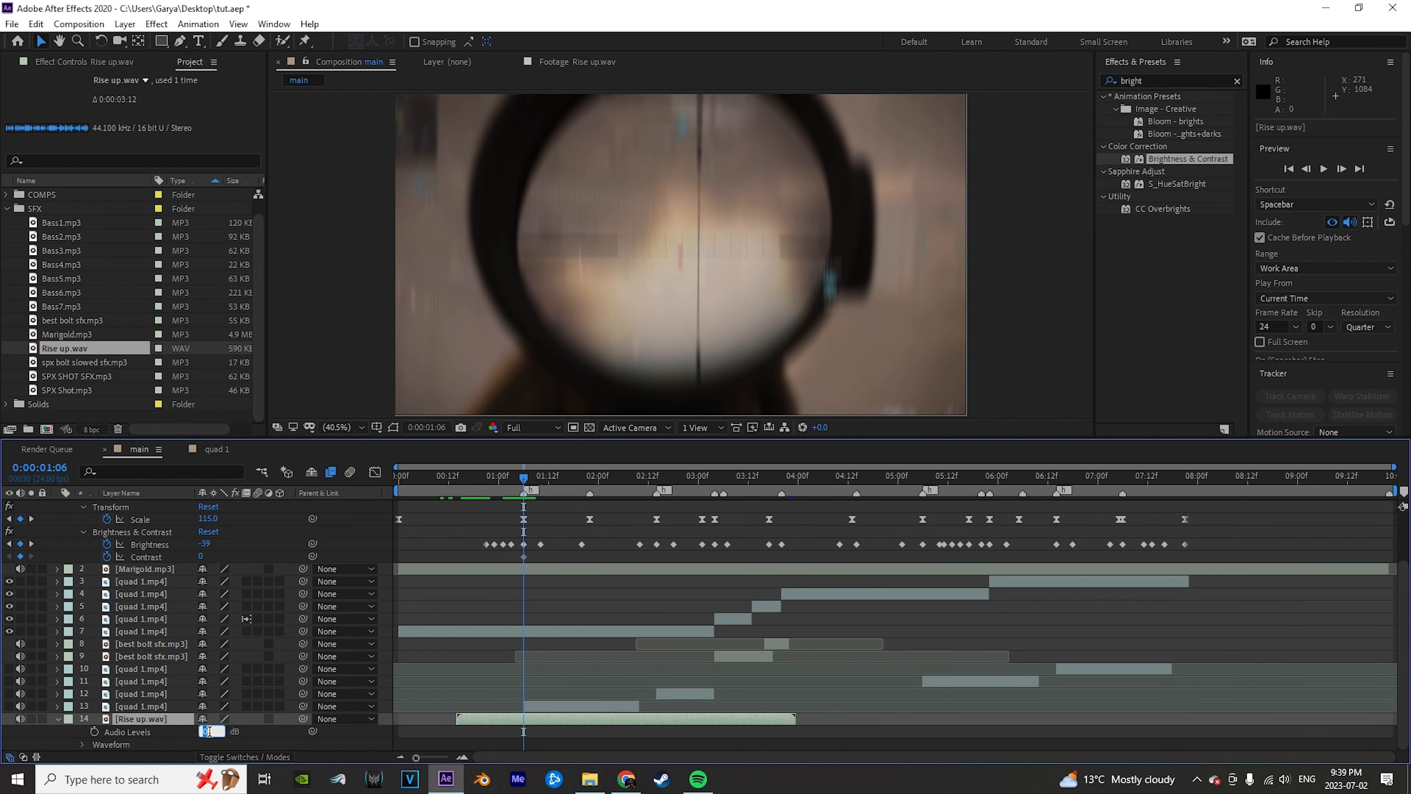
{"action": "type", "text": "-5"}
{"action": "key", "text": "Return"}
{"action": "key", "text": "space"}
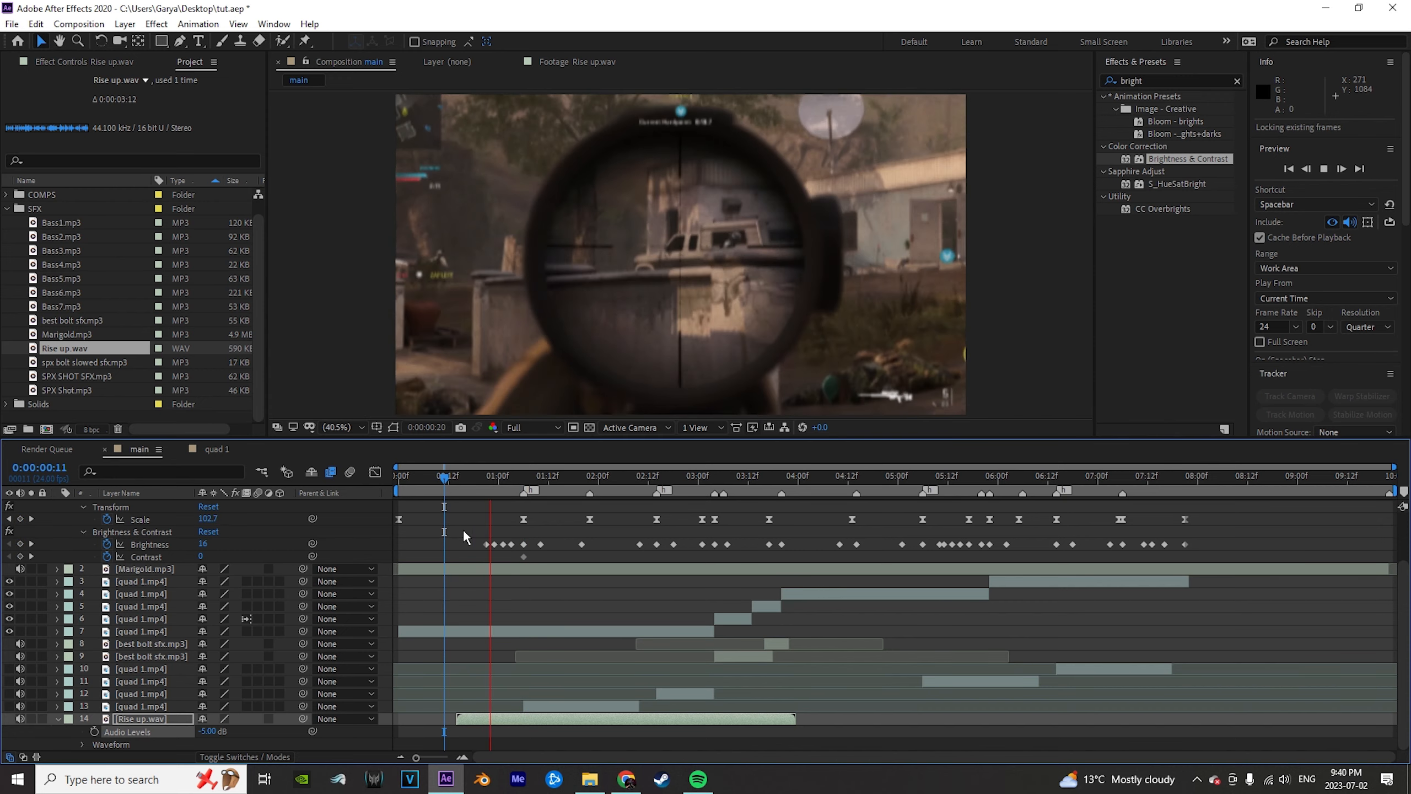
{"action": "key", "text": "space"}
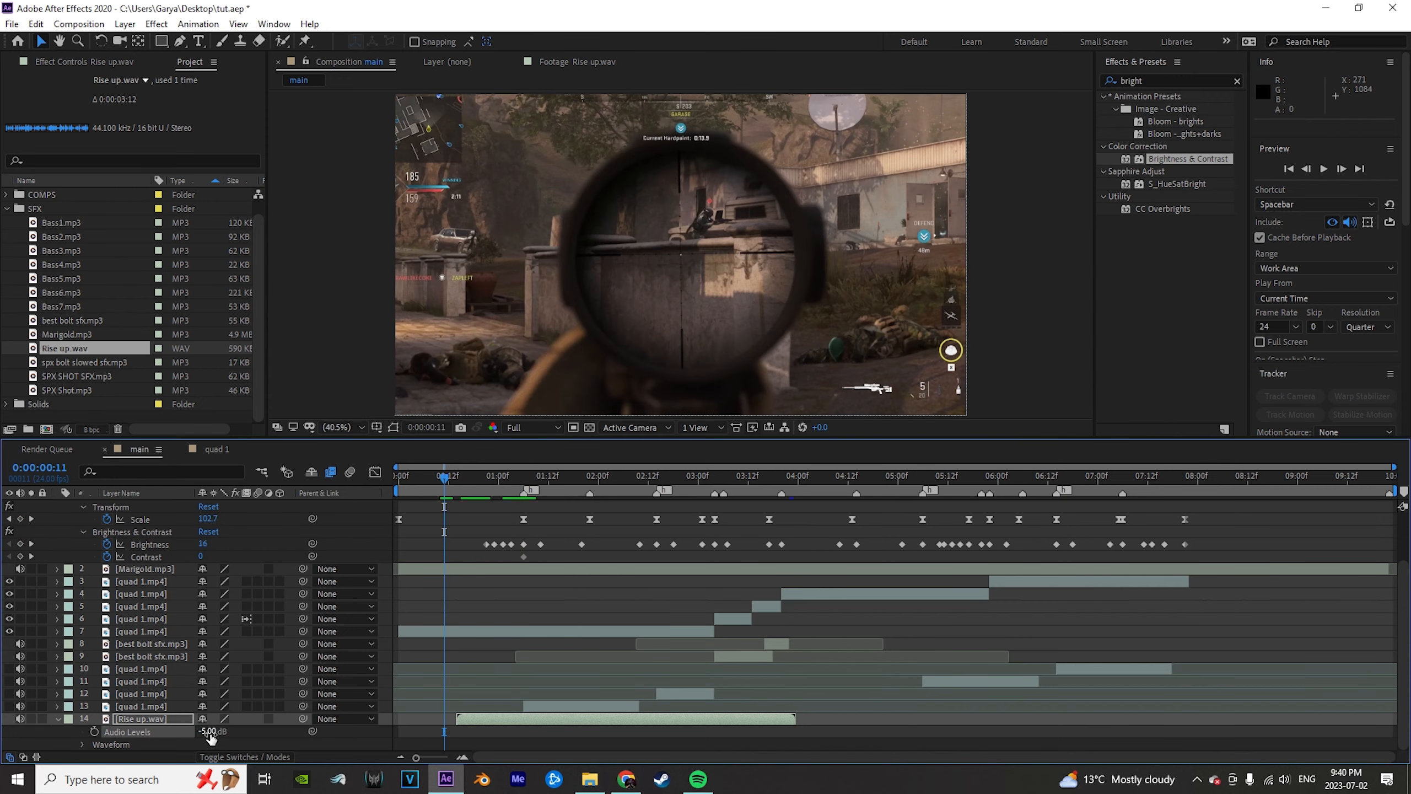
Set the Rise up.wav layer's audio level to -8 dB, replay it, and mark the first gunshot at 0:00:01:06 on the layer.
{"action": "key", "text": "space"}
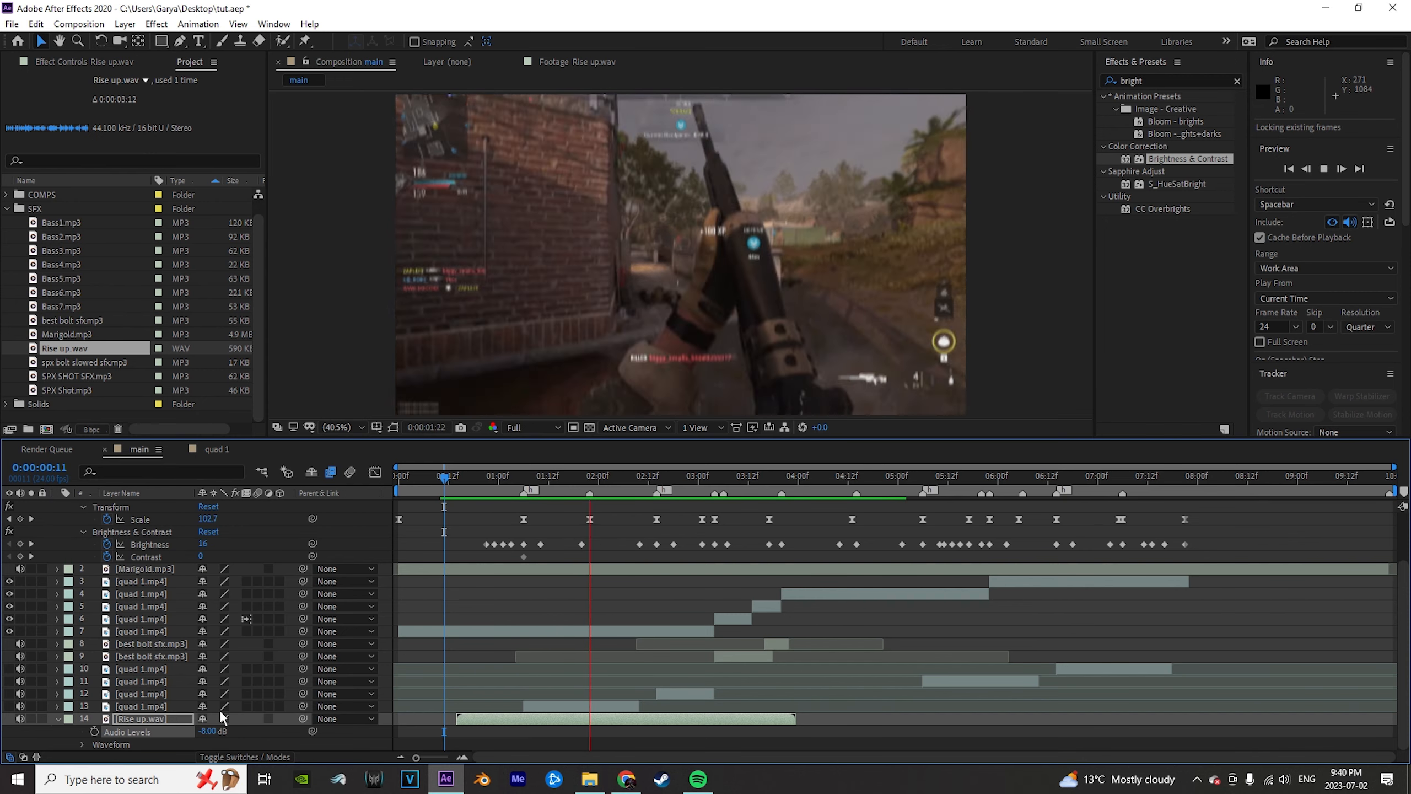
{"action": "key", "text": "space"}
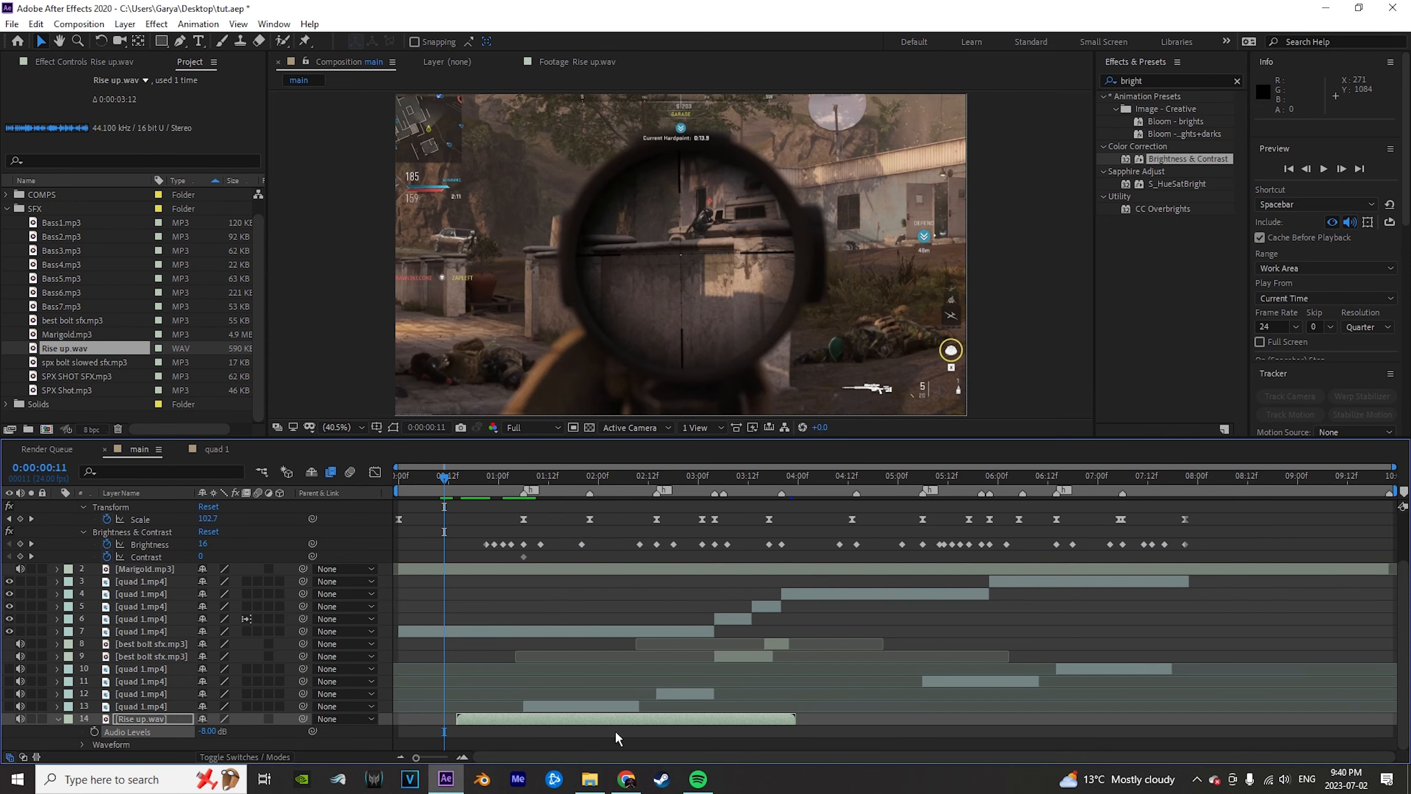
{"action": "left_click", "coordinate": [526, 484]}
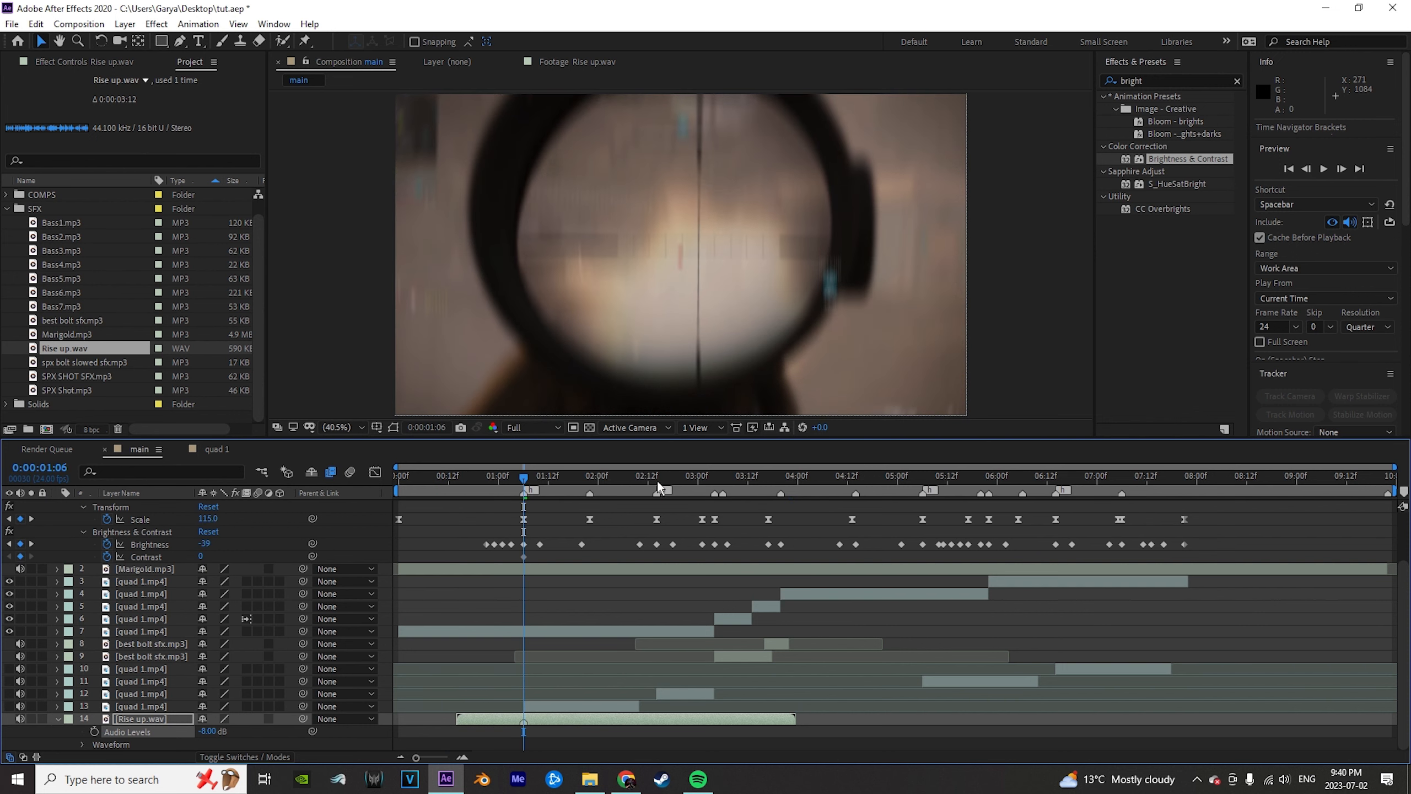
Duplicate the Rise up.wav layer three times, aligning the copies' markers with the gunshots at 0:00:02:14, 0:00:05:06 and 0:00:06:14.
{"action": "left_click", "coordinate": [657, 481]}
{"action": "key", "text": "ctrl+d"}
{"action": "left_click_drag", "start_coordinate": [607, 707], "coordinate": [735, 704]}
{"action": "key", "text": "ctrl+d"}
{"action": "left_click", "coordinate": [926, 478]}
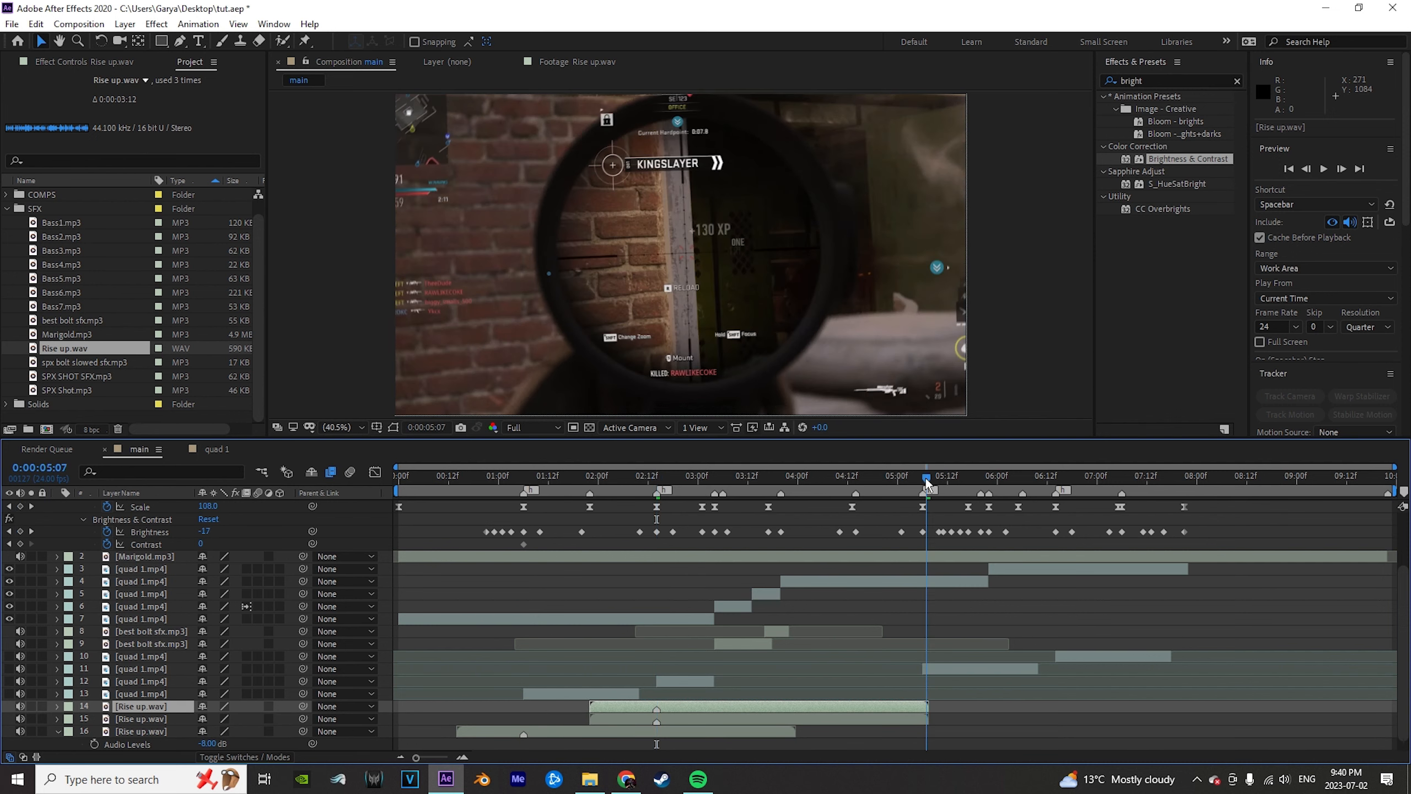
{"action": "left_click", "coordinate": [924, 486]}
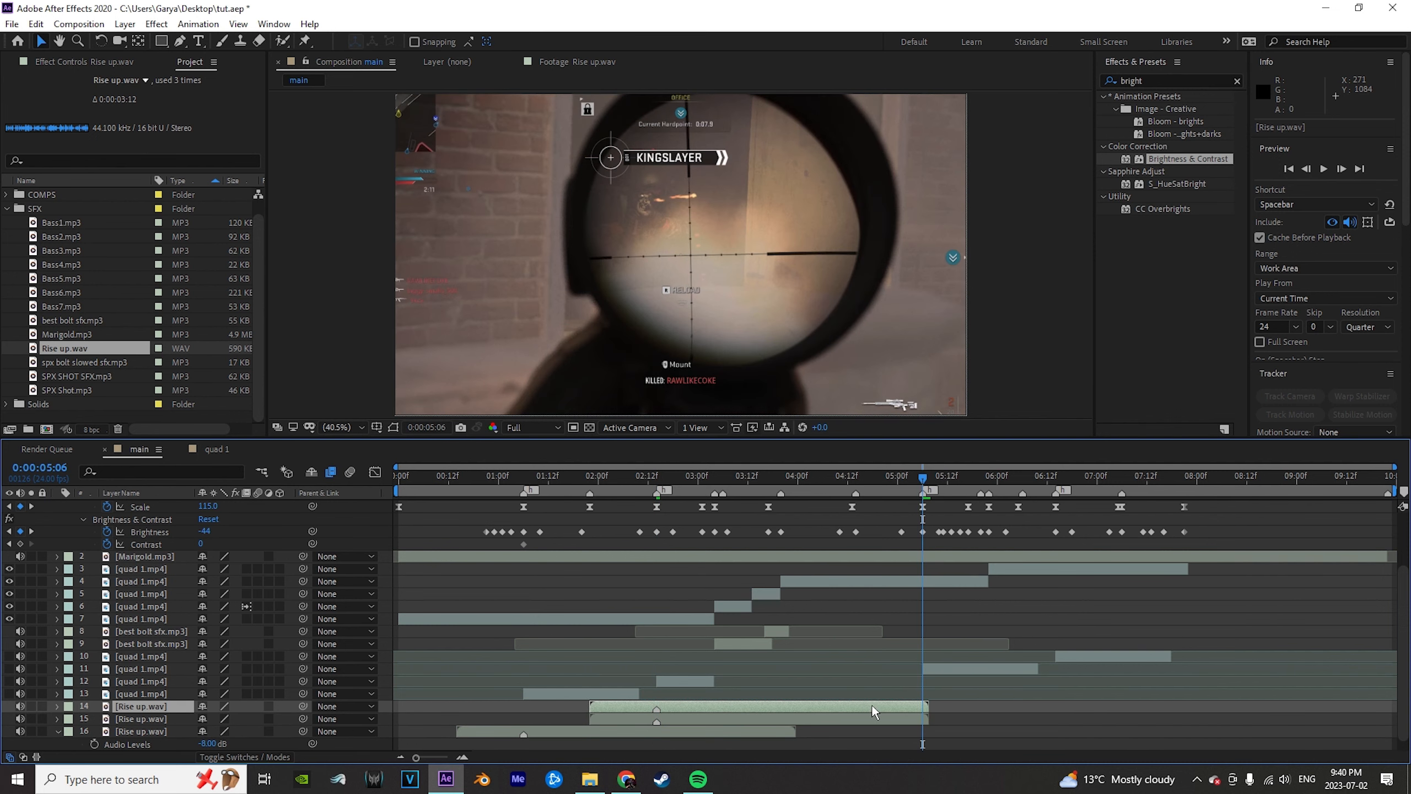
{"action": "left_click_drag", "start_coordinate": [872, 707], "coordinate": [1140, 706]}
{"action": "left_click", "coordinate": [1055, 478]}
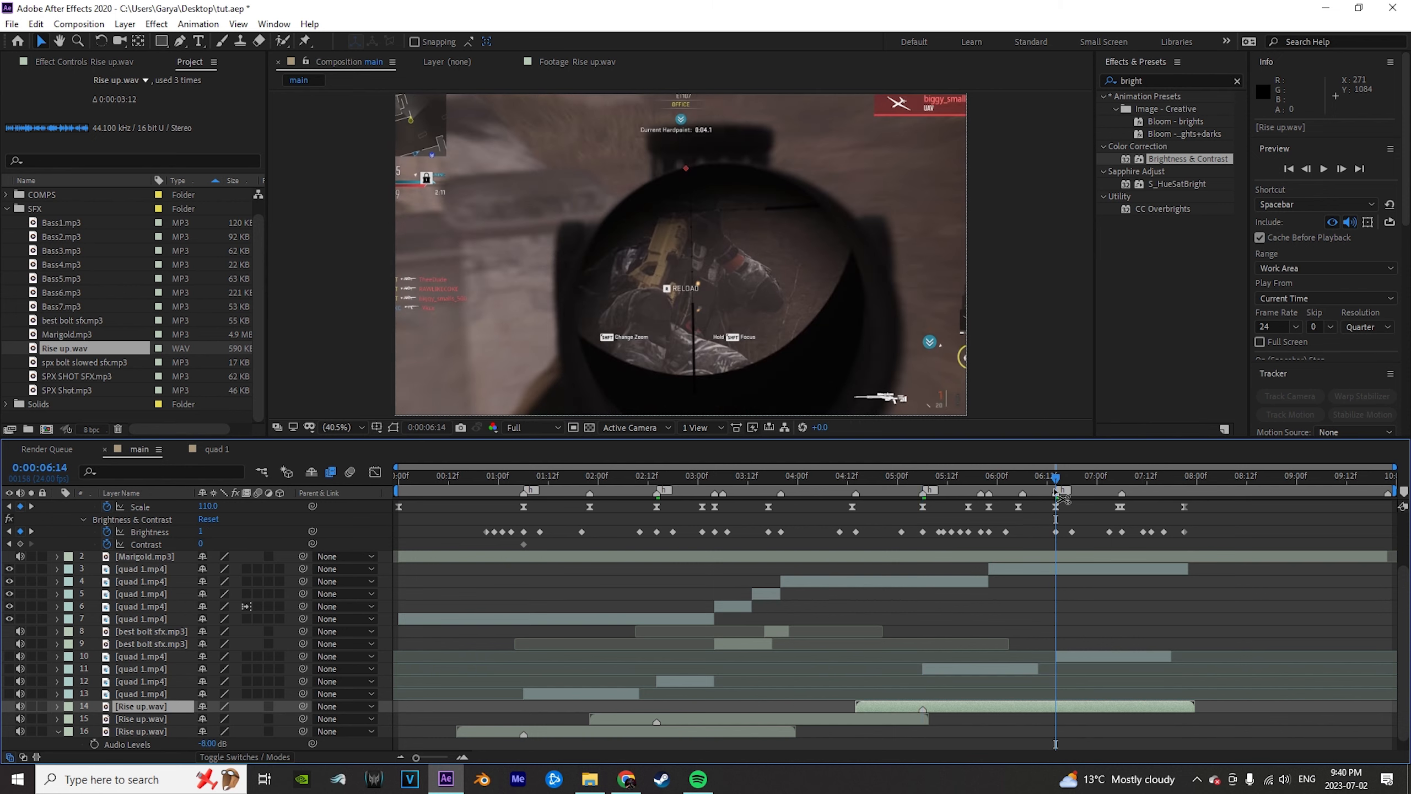
{"action": "key", "text": "ctrl+d"}
{"action": "left_click_drag", "start_coordinate": [999, 708], "coordinate": [1132, 707]}
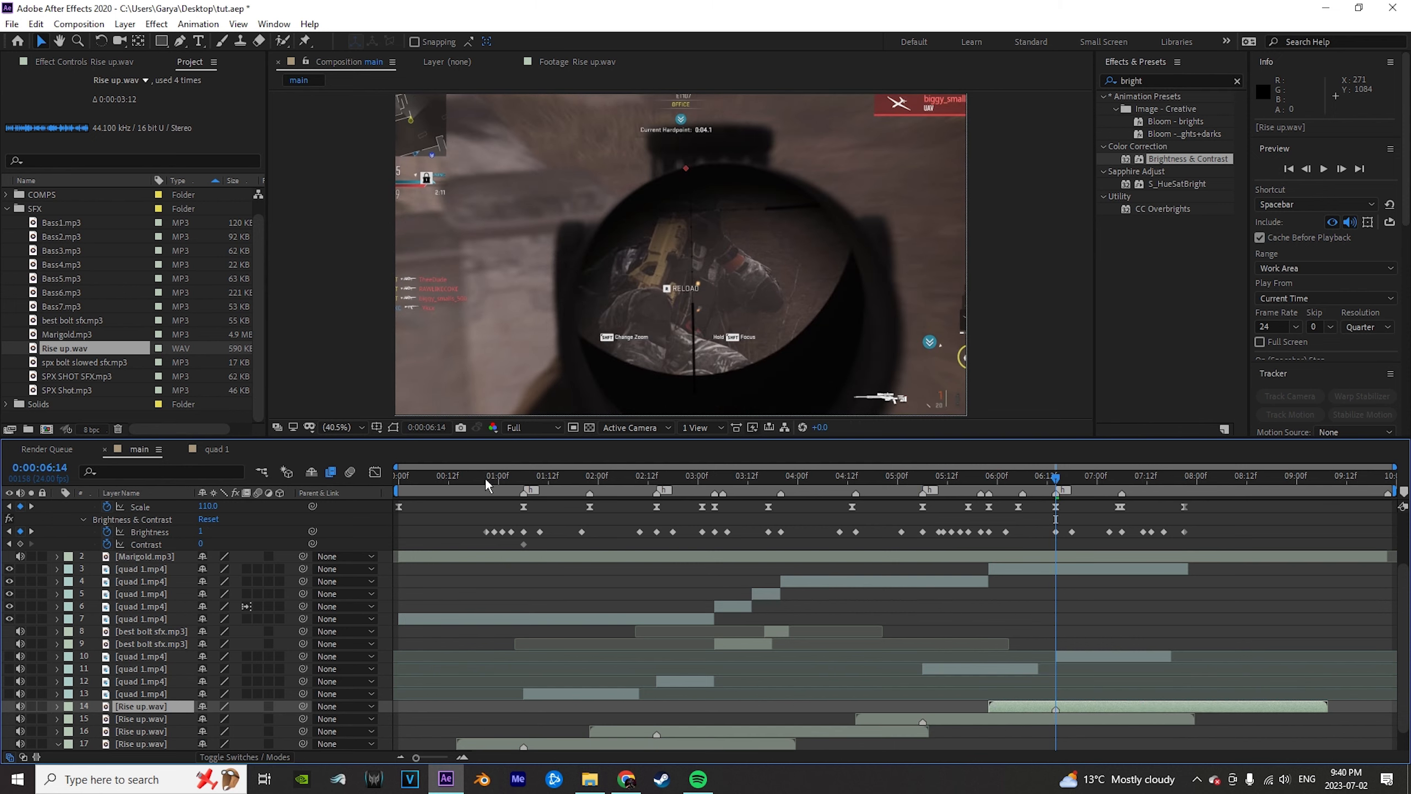
Play the montage from 0:00:00:13 to hear the rise sound on all four gunshots.
{"action": "left_click", "coordinate": [453, 477]}
{"action": "key", "text": "space"}
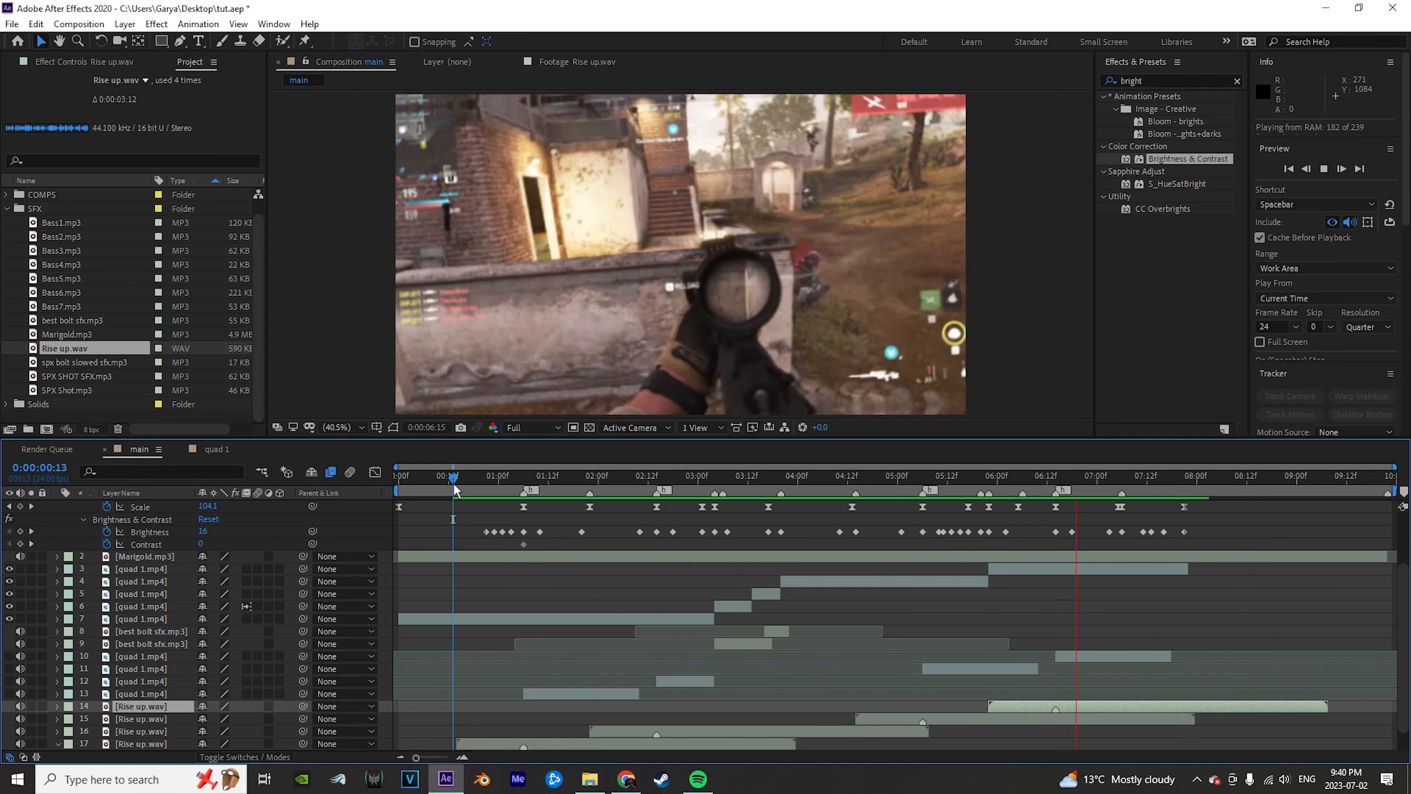
{"action": "key", "text": "space"}
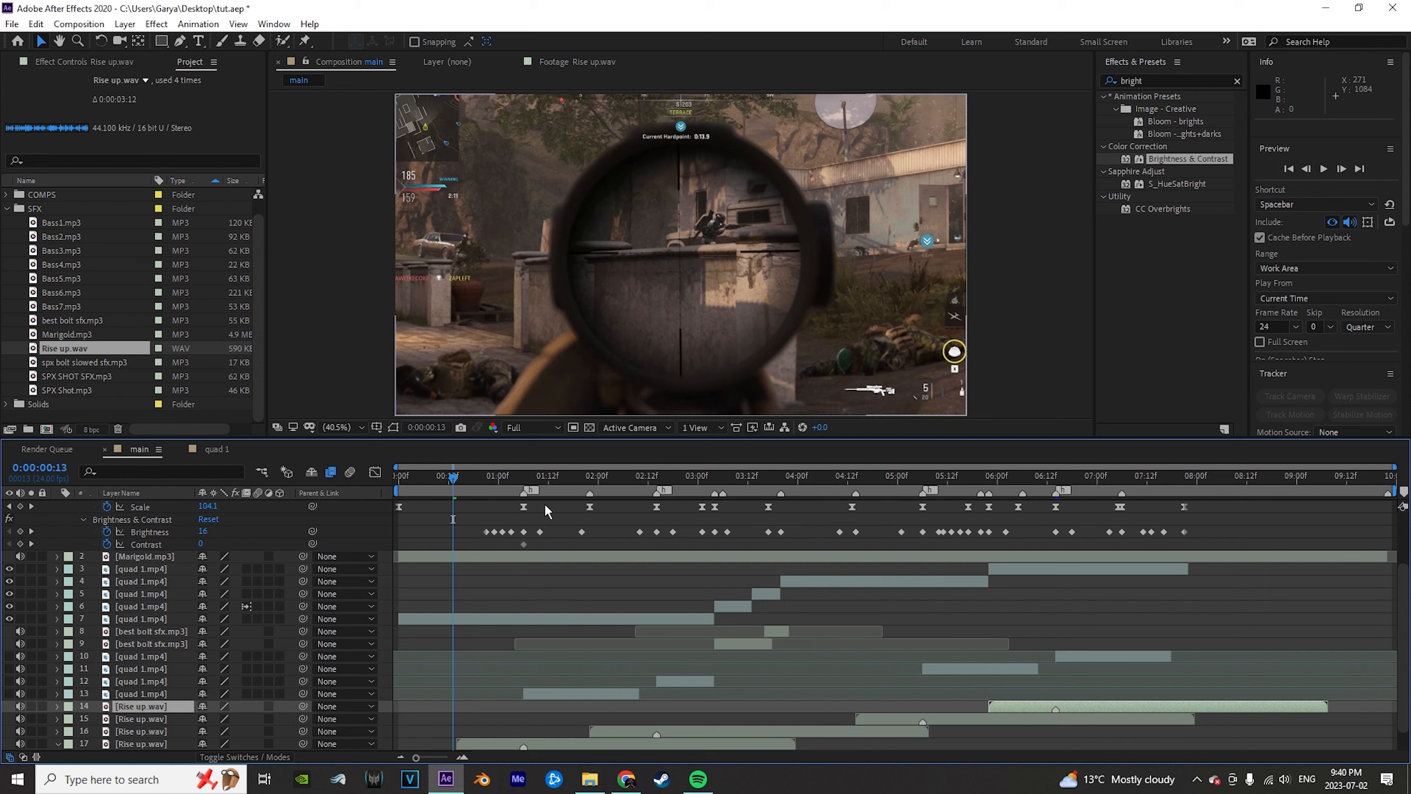
Remove the three duplicated Rise up.wav layers, keeping only the one on the first gunshot.
{"action": "left_click", "coordinate": [656, 477]}
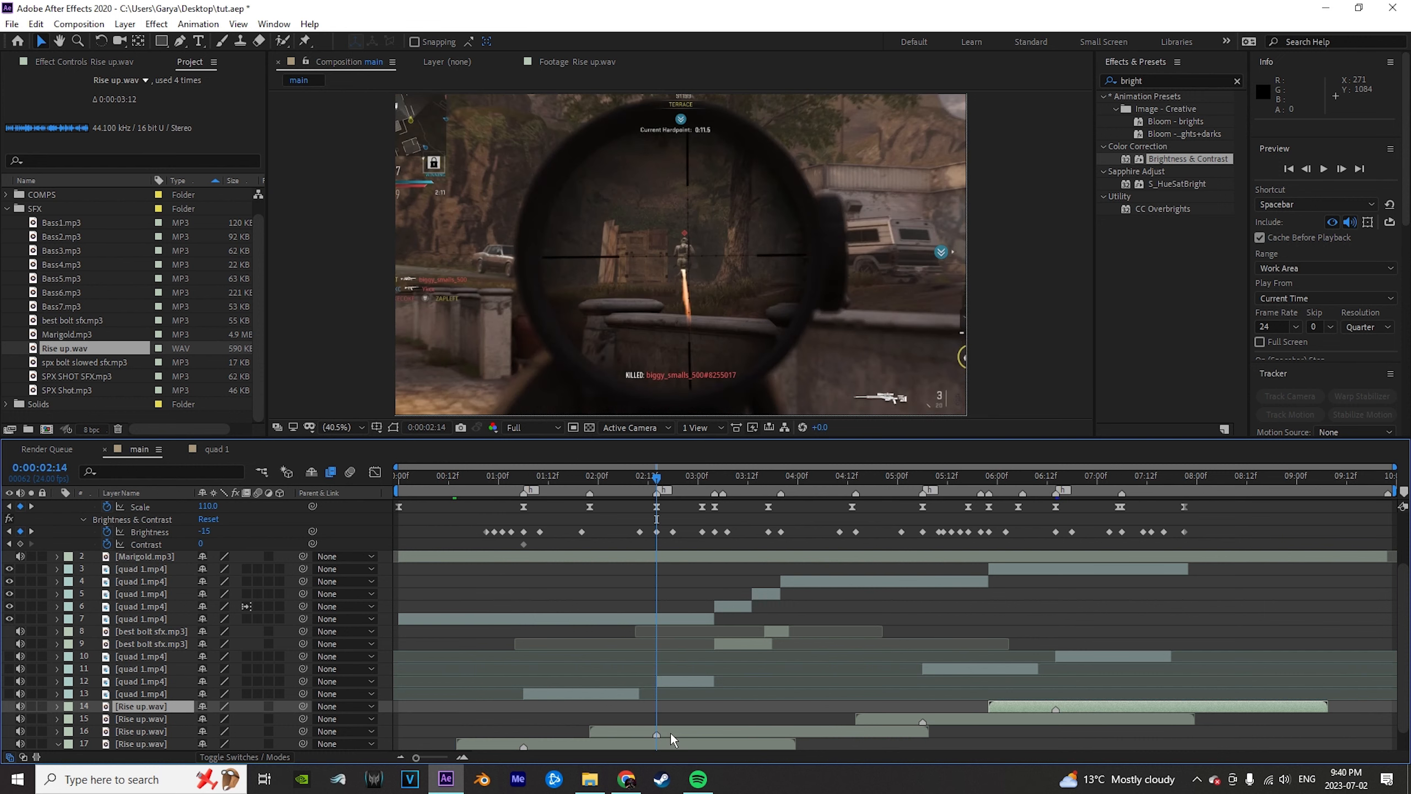
{"action": "left_click", "coordinate": [670, 732]}
{"action": "key", "text": "ctrl+x"}
{"action": "left_click", "coordinate": [948, 719]}
{"action": "key", "text": "ctrl+x"}
{"action": "left_click", "coordinate": [1000, 706]}
{"action": "key", "text": "ctrl+x"}
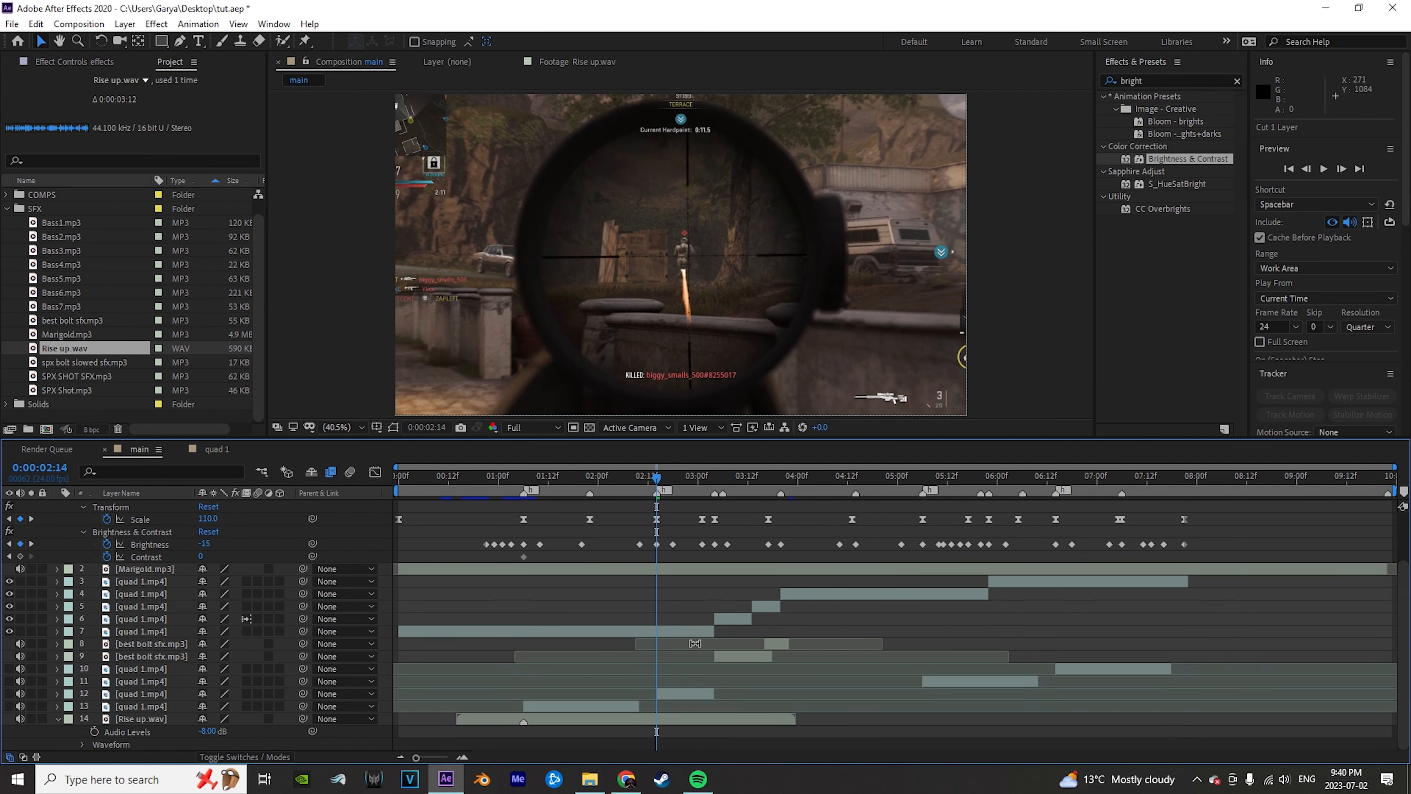
Scrub back to 0:00:01:04 and look through the bass sounds Bass1.mp3 to Bass5.mp3 in the SFX folder.
{"action": "left_click_drag", "start_coordinate": [481, 481], "coordinate": [491, 516]}
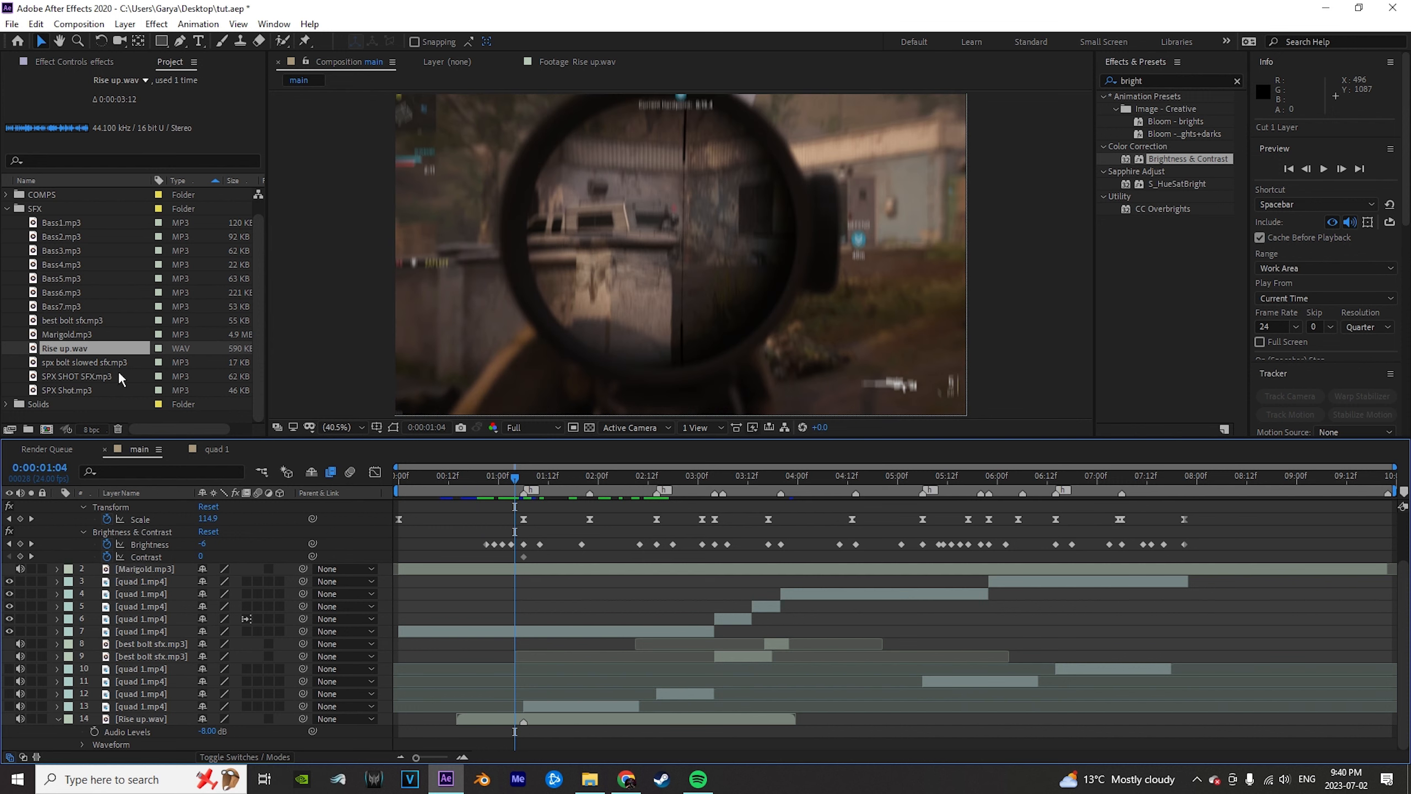
{"action": "left_click", "coordinate": [62, 223]}
{"action": "left_click", "coordinate": [63, 237]}
{"action": "left_click", "coordinate": [64, 251]}
{"action": "left_click", "coordinate": [66, 277]}
{"action": "left_click", "coordinate": [69, 264]}
{"action": "left_click", "coordinate": [71, 251]}
{"action": "left_click", "coordinate": [74, 238]}
{"action": "left_click", "coordinate": [75, 224]}
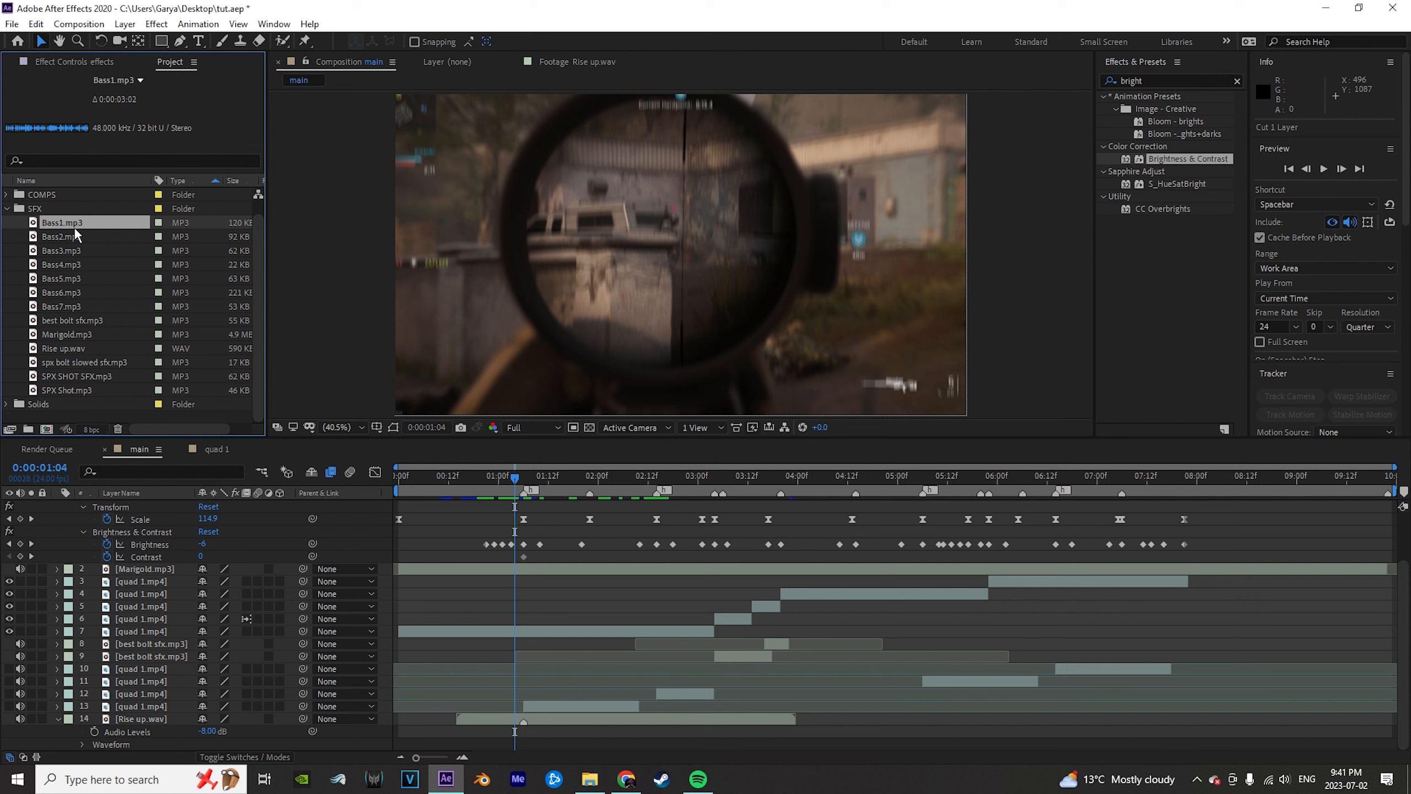
Play the whole montage from the start to check the sound mix and save the project.
{"action": "left_click", "coordinate": [417, 487]}
{"action": "key", "text": "Home"}
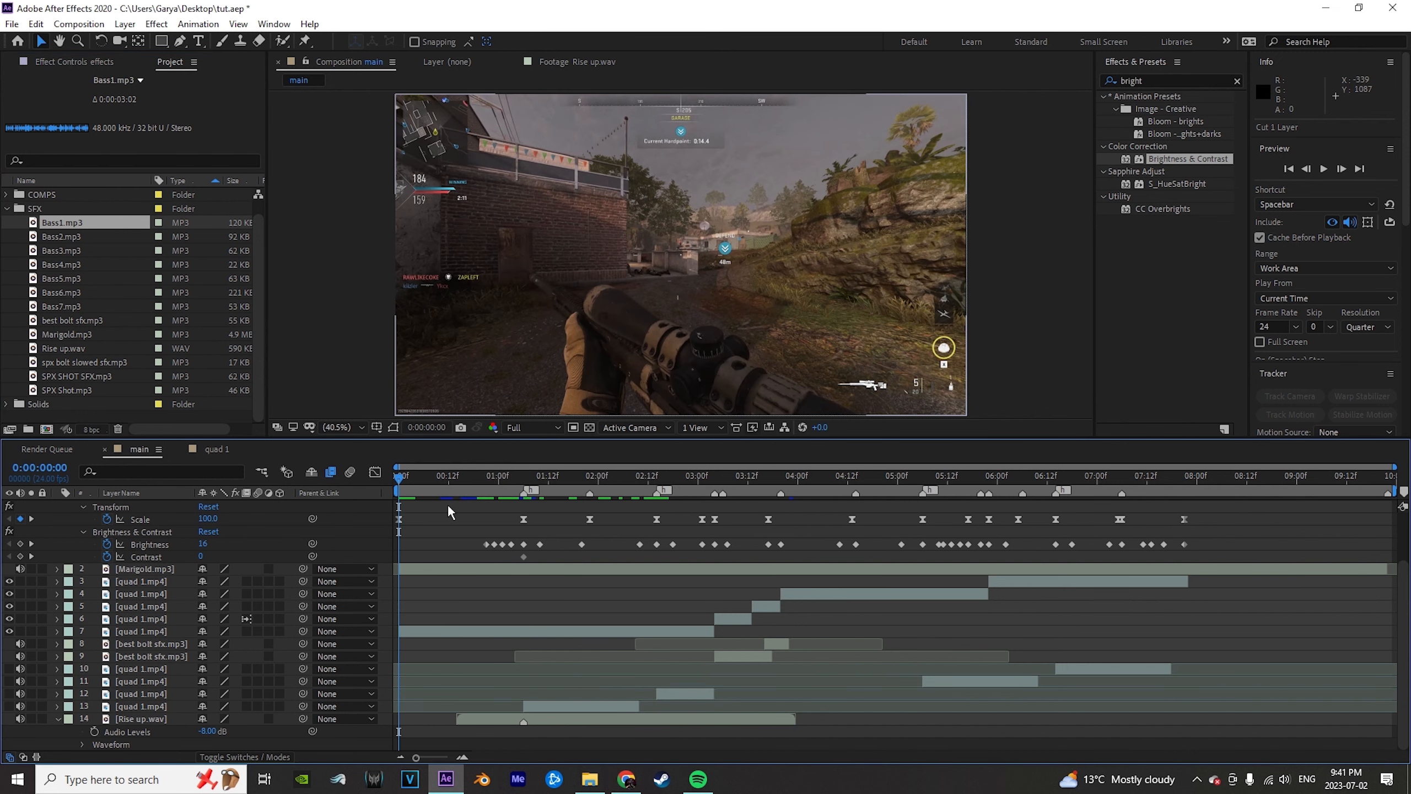
{"action": "key", "text": "space"}
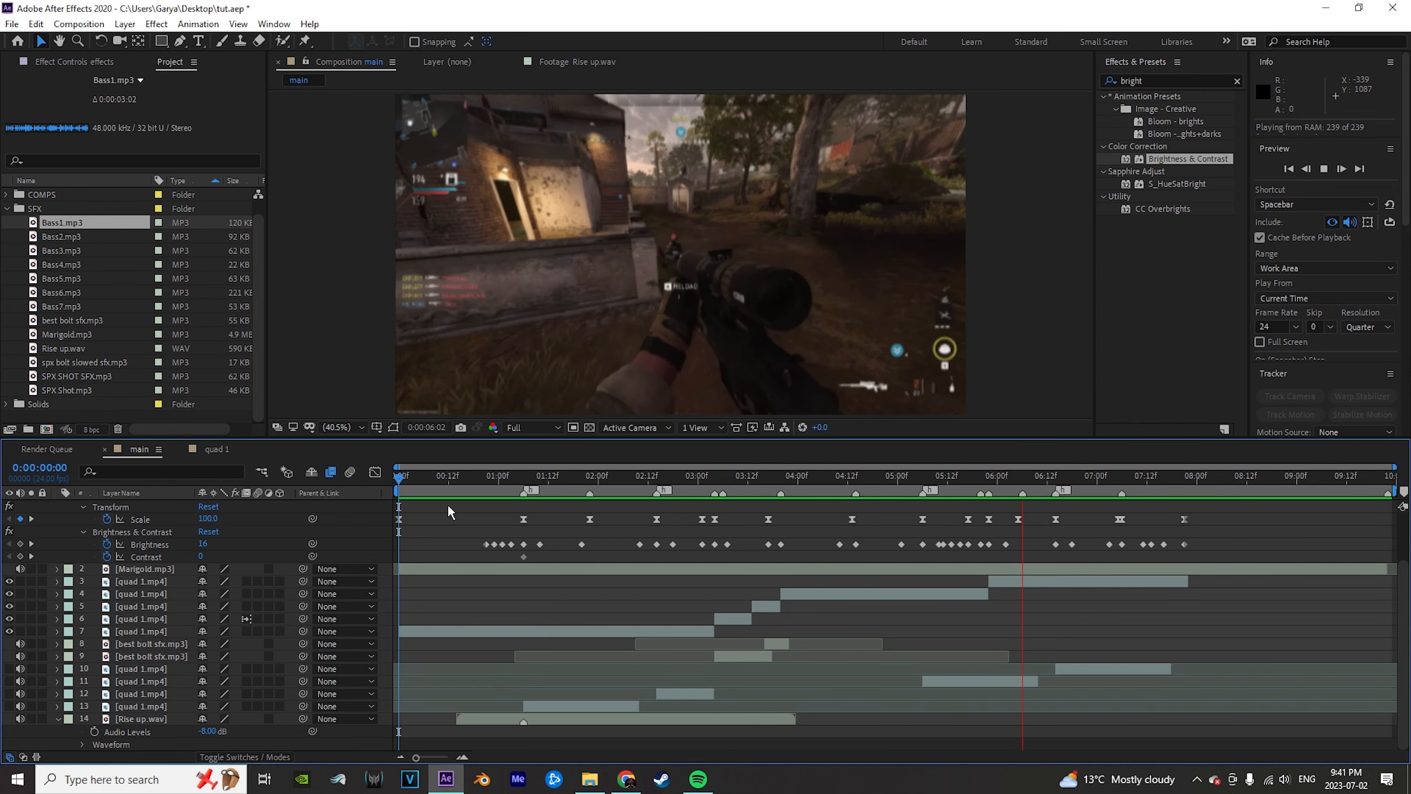
{"action": "key", "text": "space"}
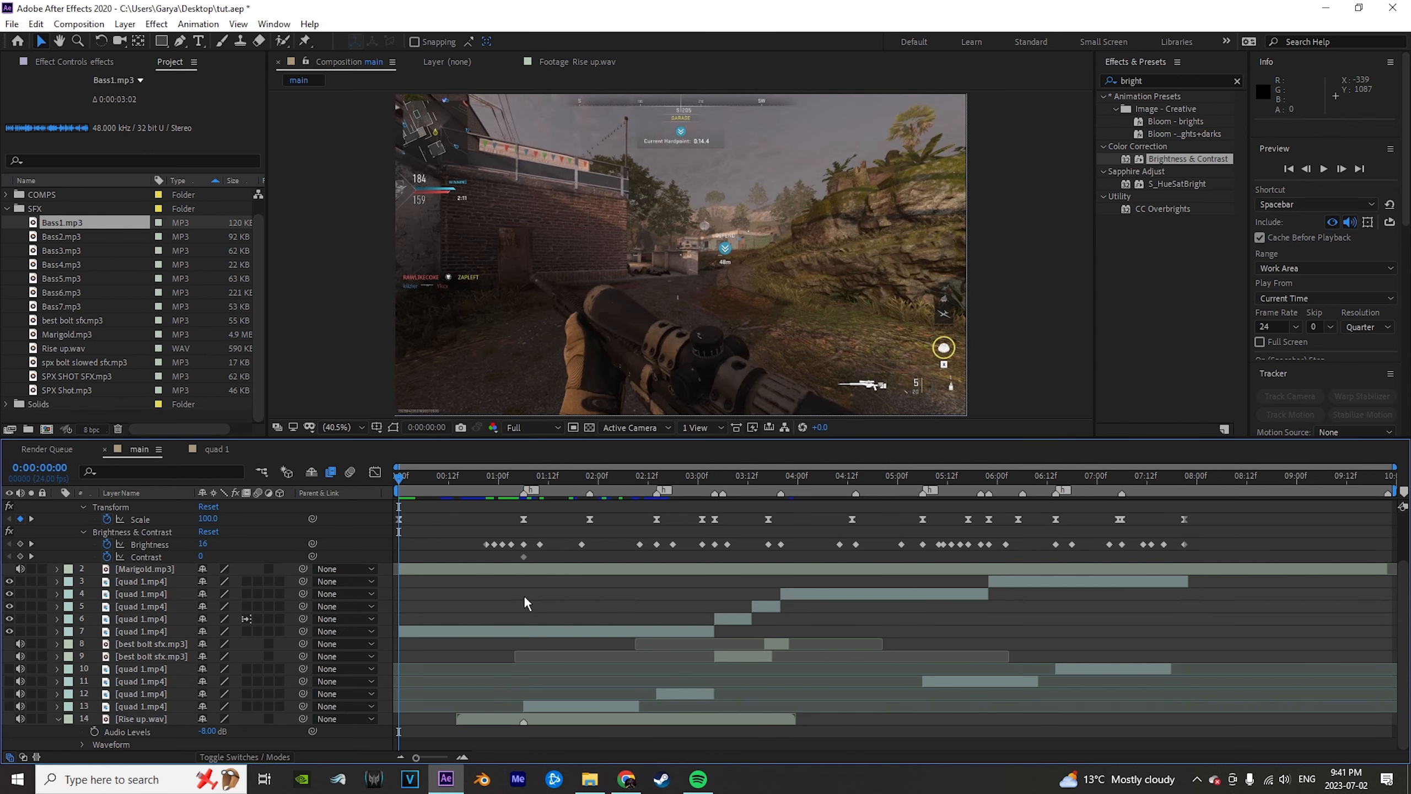
{"action": "key", "text": "ctrl+s"}
Move the playhead to 0:00:03:20, switch to File Explorer and browse the BASS folder in the SFX library.
{"action": "scroll", "coordinate": [720, 498], "scroll_direction": "up", "scroll_amount": 1}
{"action": "left_click_drag", "start_coordinate": [721, 479], "coordinate": [844, 503]}
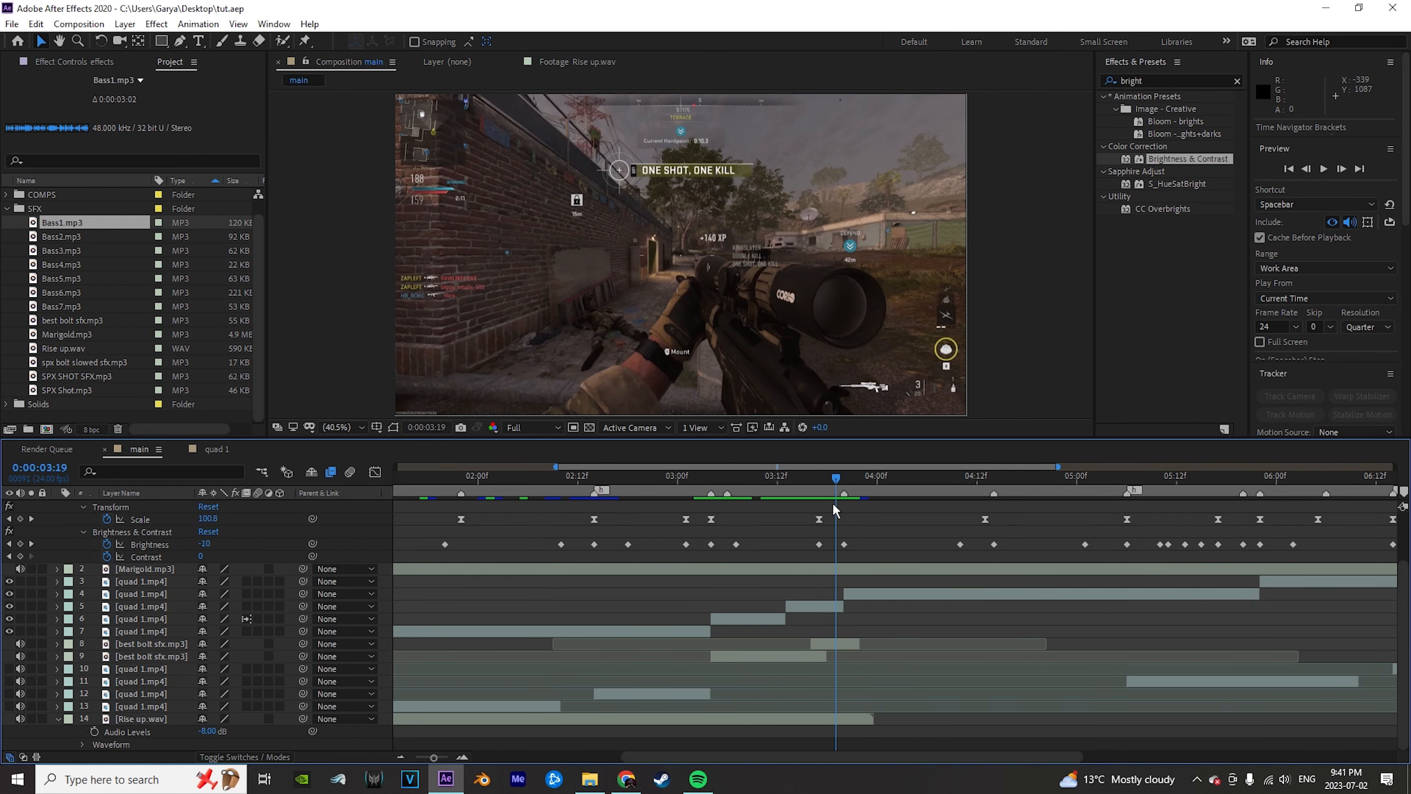
{"action": "left_click", "coordinate": [606, 784]}
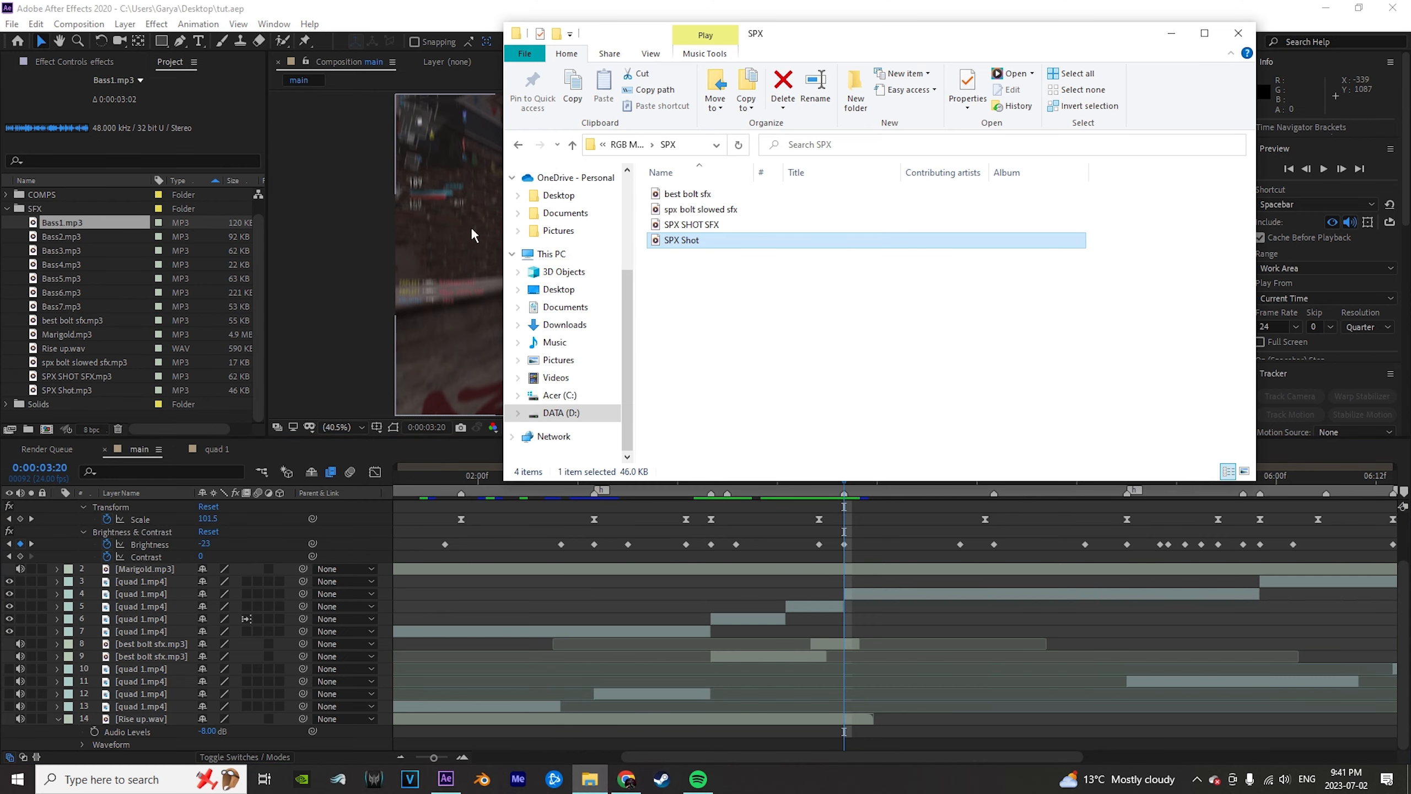
{"action": "left_click", "coordinate": [517, 147]}
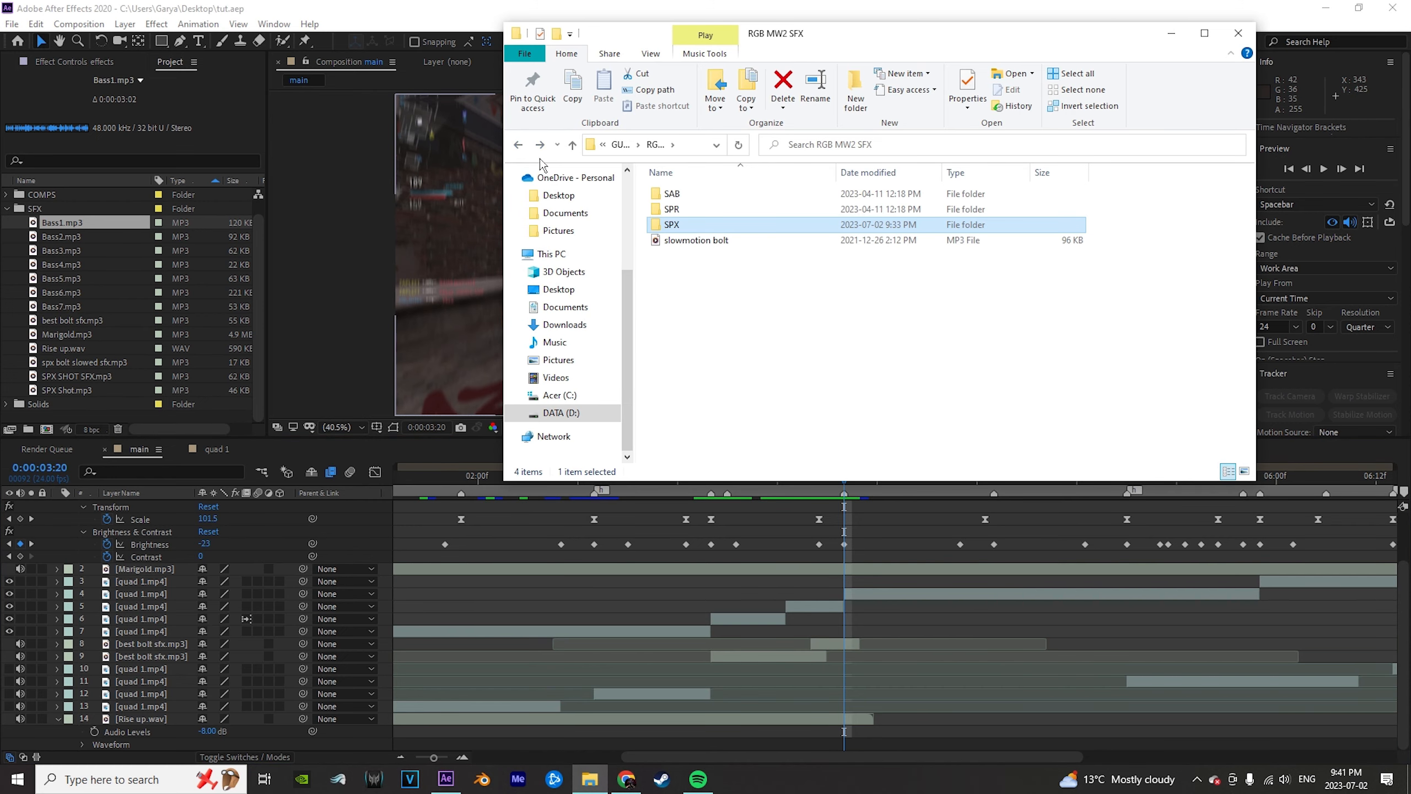
{"action": "left_click", "coordinate": [520, 145]}
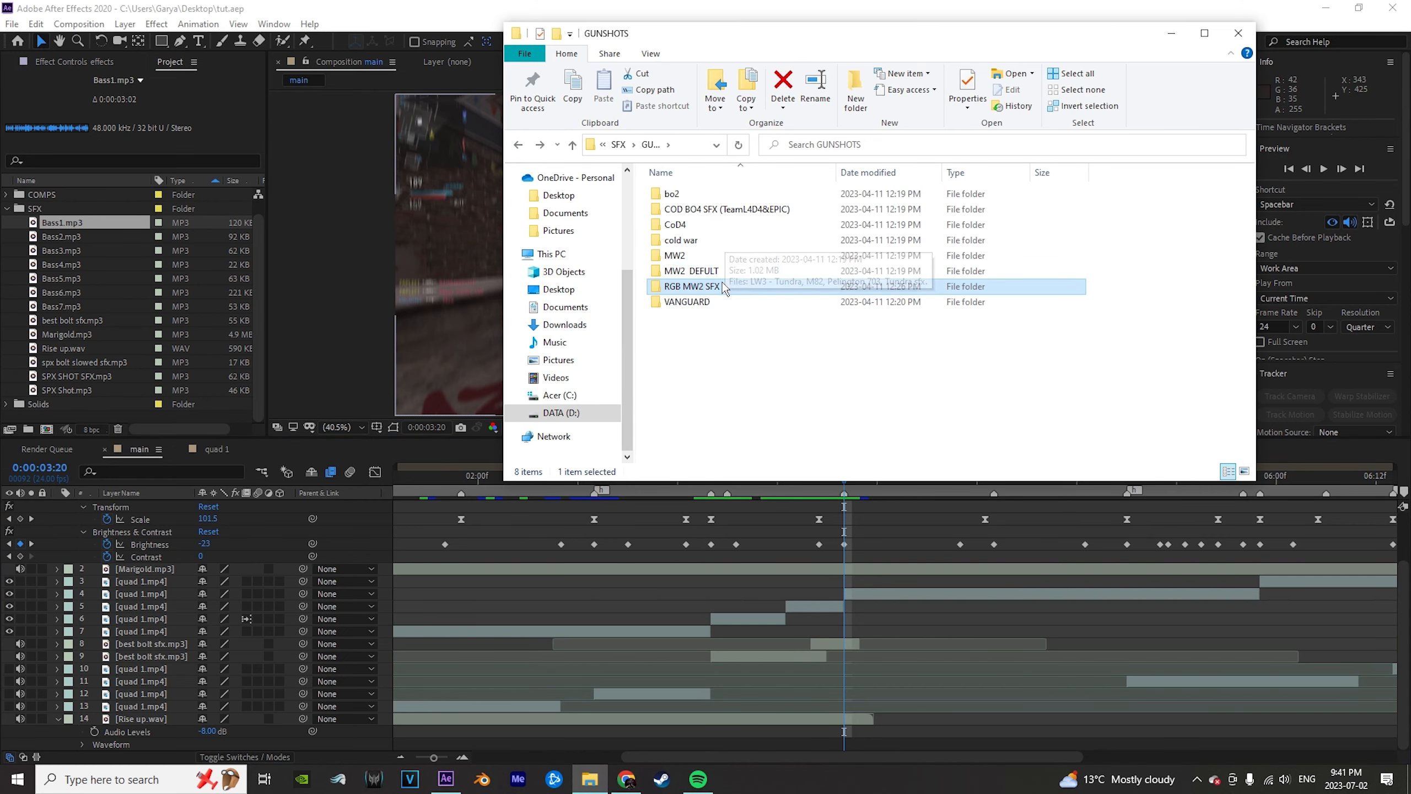
{"action": "left_click", "coordinate": [518, 146]}
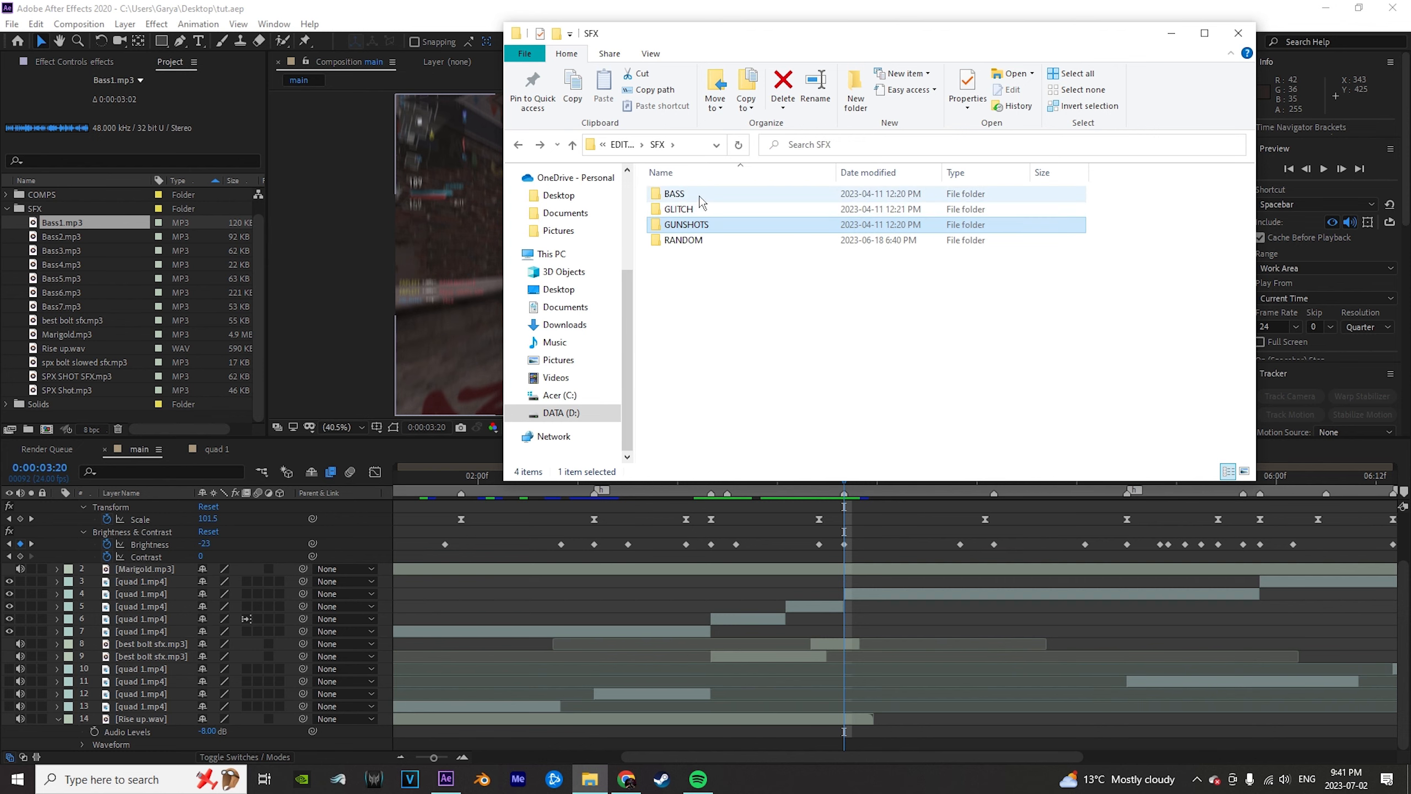
{"action": "double_click", "coordinate": [672, 194]}
{"action": "scroll", "coordinate": [731, 289], "scroll_direction": "down", "scroll_amount": 3}
{"action": "scroll", "coordinate": [731, 289], "scroll_direction": "down", "scroll_amount": 20}
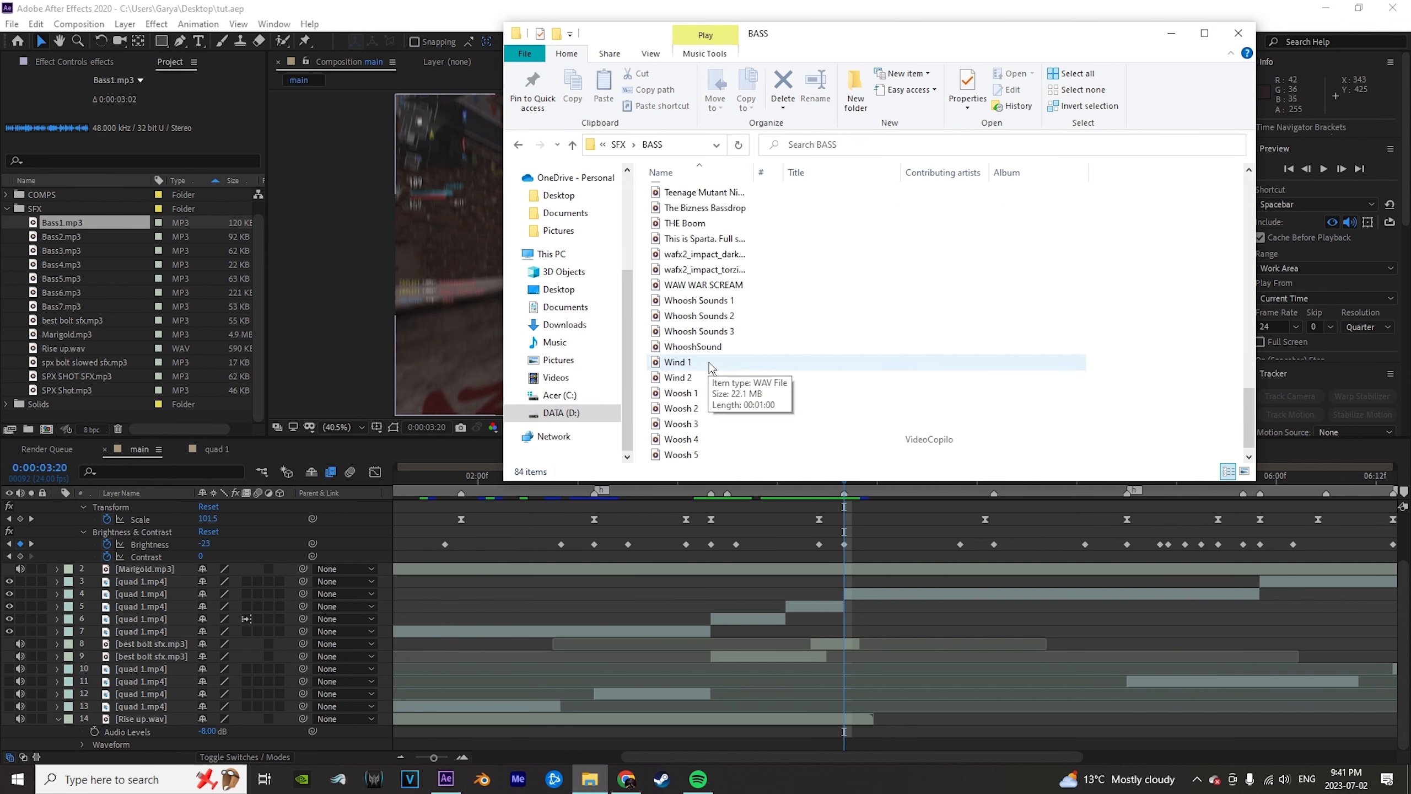
Preview the Woosh 1 sound and import it into the project's SFX folder.
{"action": "left_click", "coordinate": [707, 377]}
{"action": "double_click", "coordinate": [707, 377]}
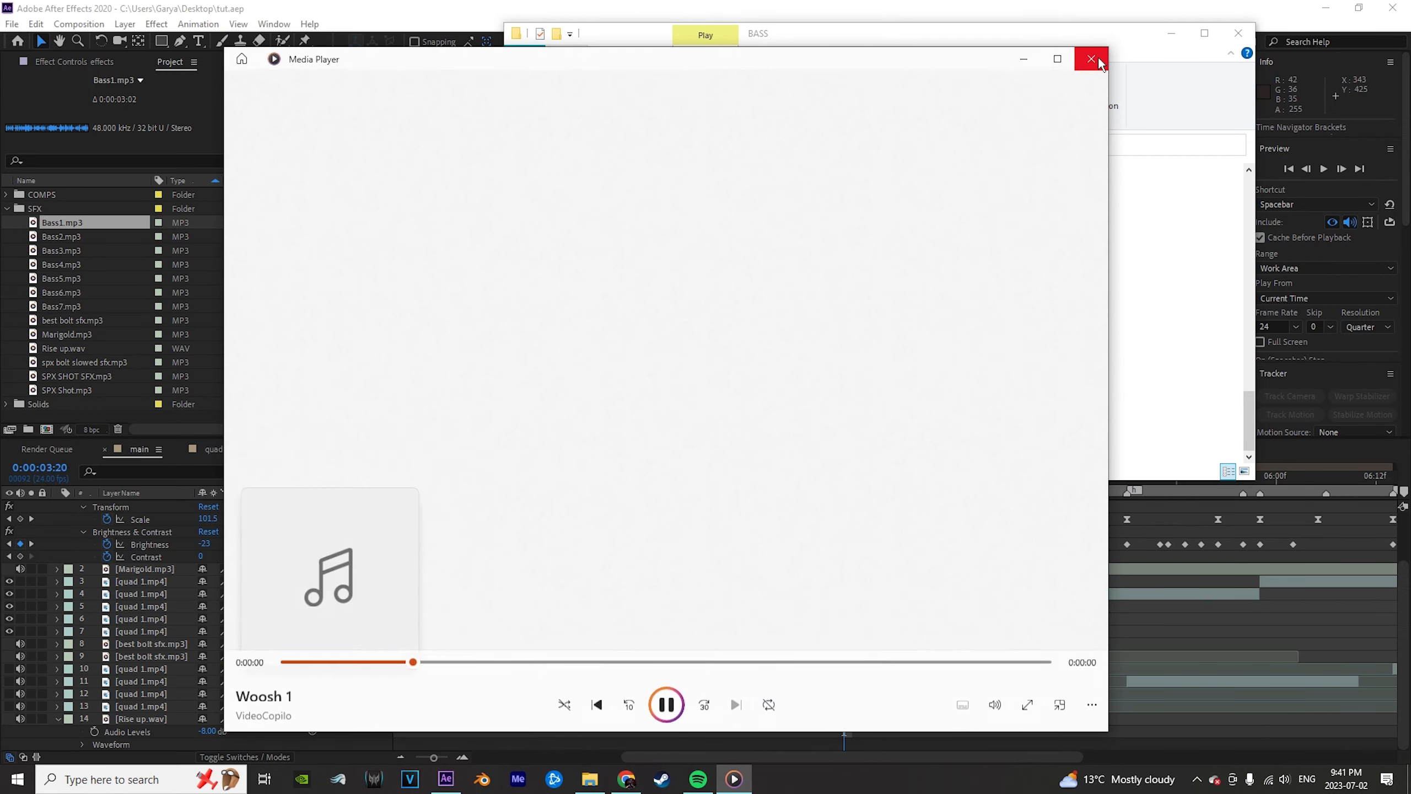
{"action": "left_click", "coordinate": [1093, 58]}
{"action": "left_click_drag", "start_coordinate": [717, 378], "coordinate": [124, 307]}
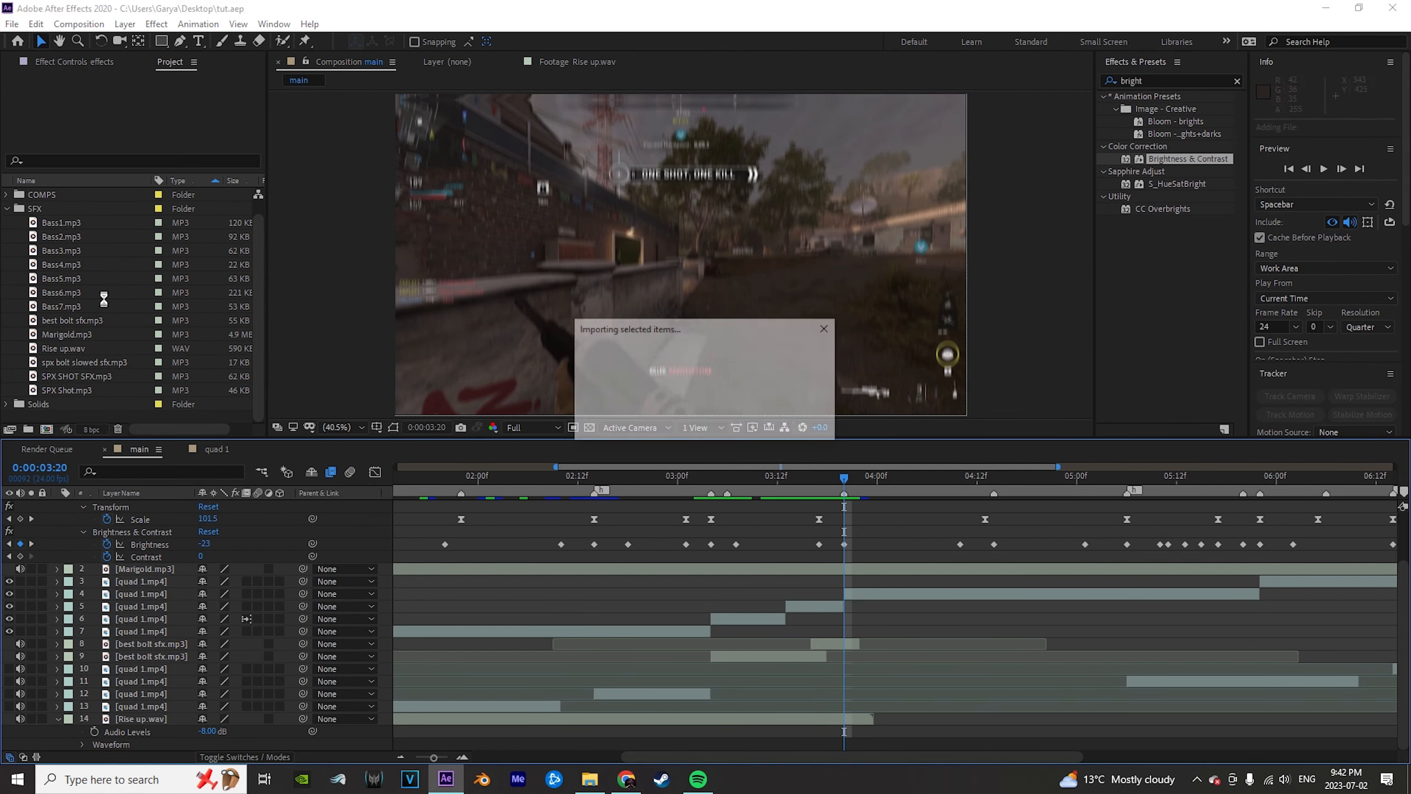
Add Woosh 1.wav to the timeline with its waveform peak at the 0:00:03:20 cut and play from 0:00:03:03.
{"action": "left_click_drag", "start_coordinate": [90, 410], "coordinate": [918, 598]}
{"action": "key", "text": "l"}
{"action": "key", "text": "l"}
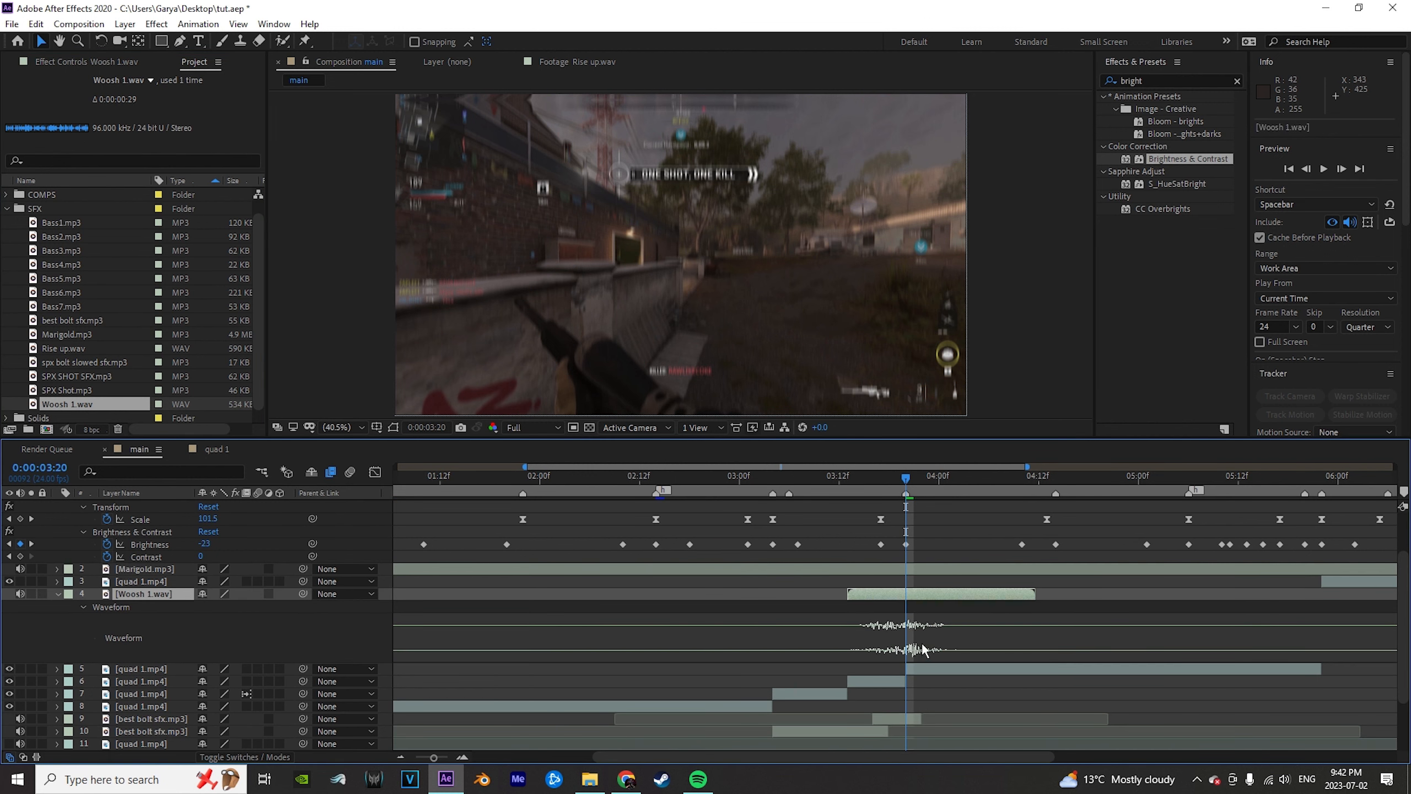
{"action": "key", "text": "l"}
{"action": "left_click", "coordinate": [807, 476]}
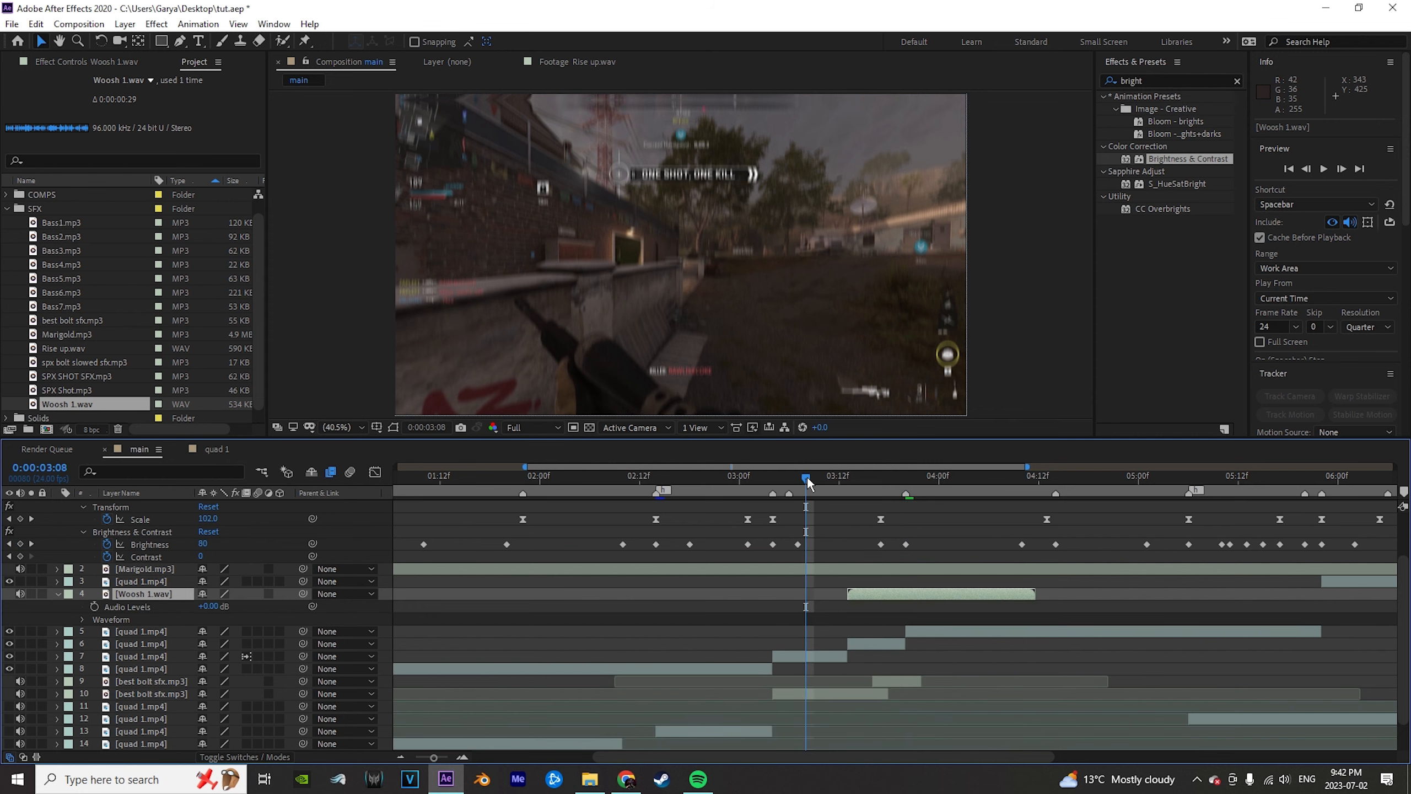
{"action": "left_click", "coordinate": [768, 481]}
{"action": "key", "text": "space"}
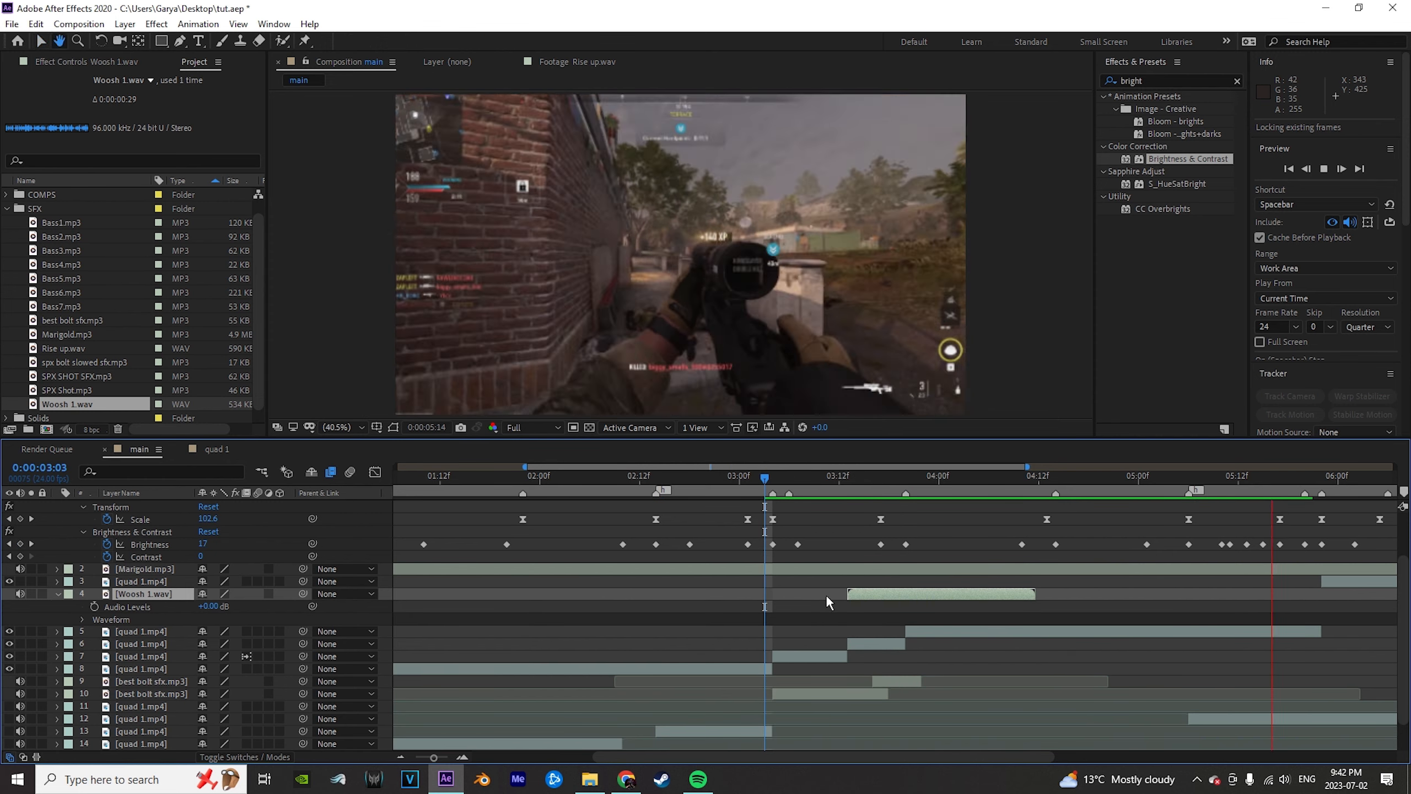
{"action": "key", "text": "space"}
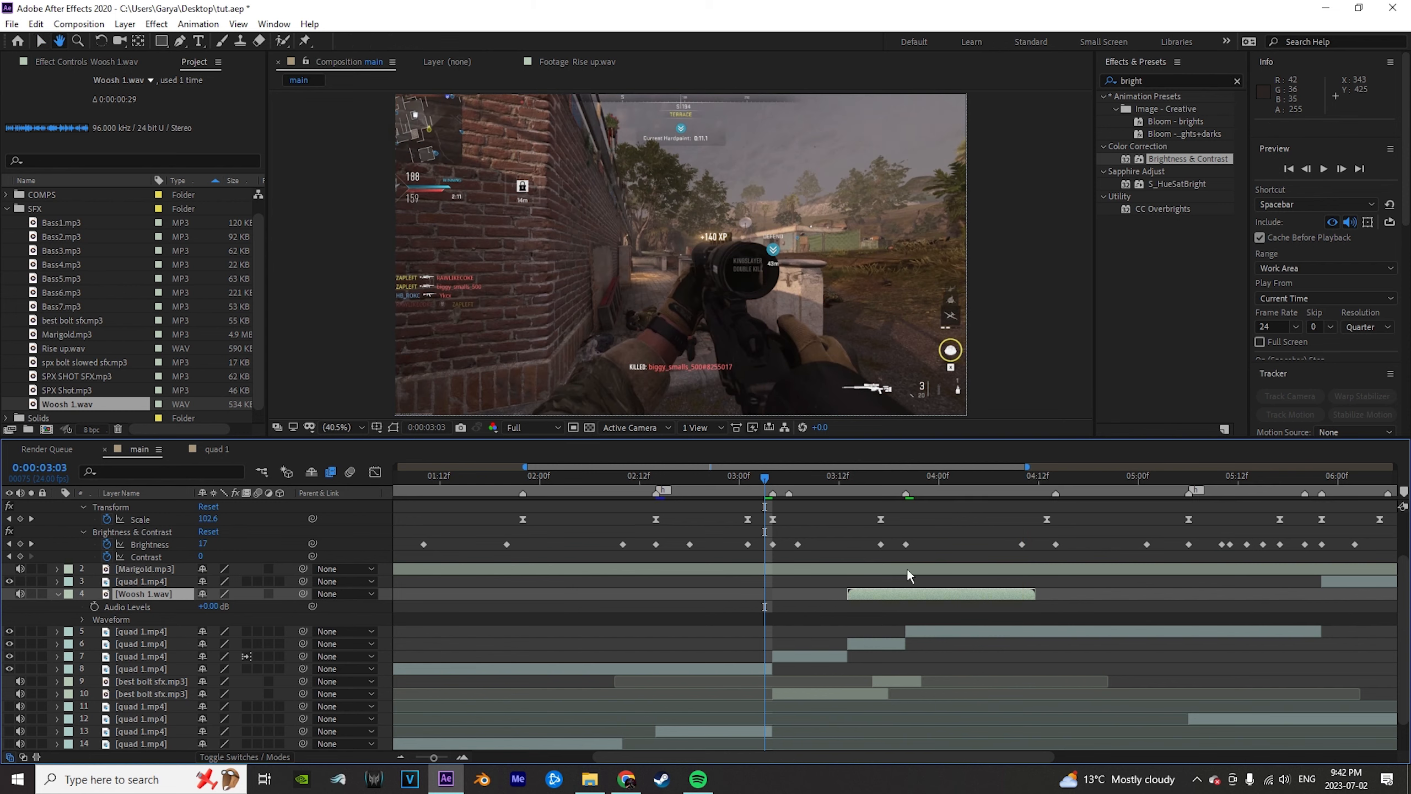
Set the Woosh 1.wav layer's audio level to -5 dB and replay the transition.
{"action": "key", "text": "l"}
{"action": "key", "text": "l"}
{"action": "left_click", "coordinate": [206, 606]}
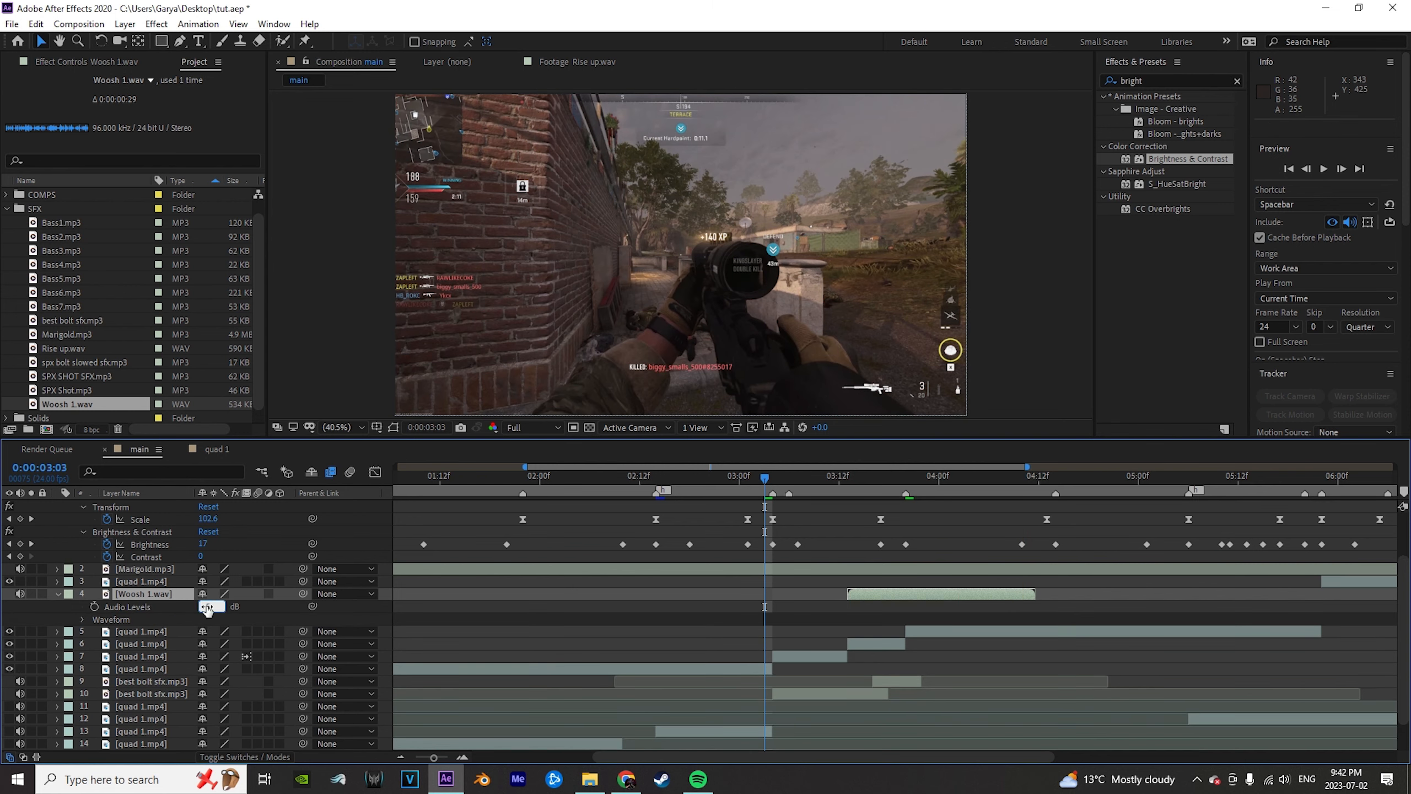
{"action": "type", "text": "-5"}
{"action": "key", "text": "Return"}
{"action": "key", "text": "space"}
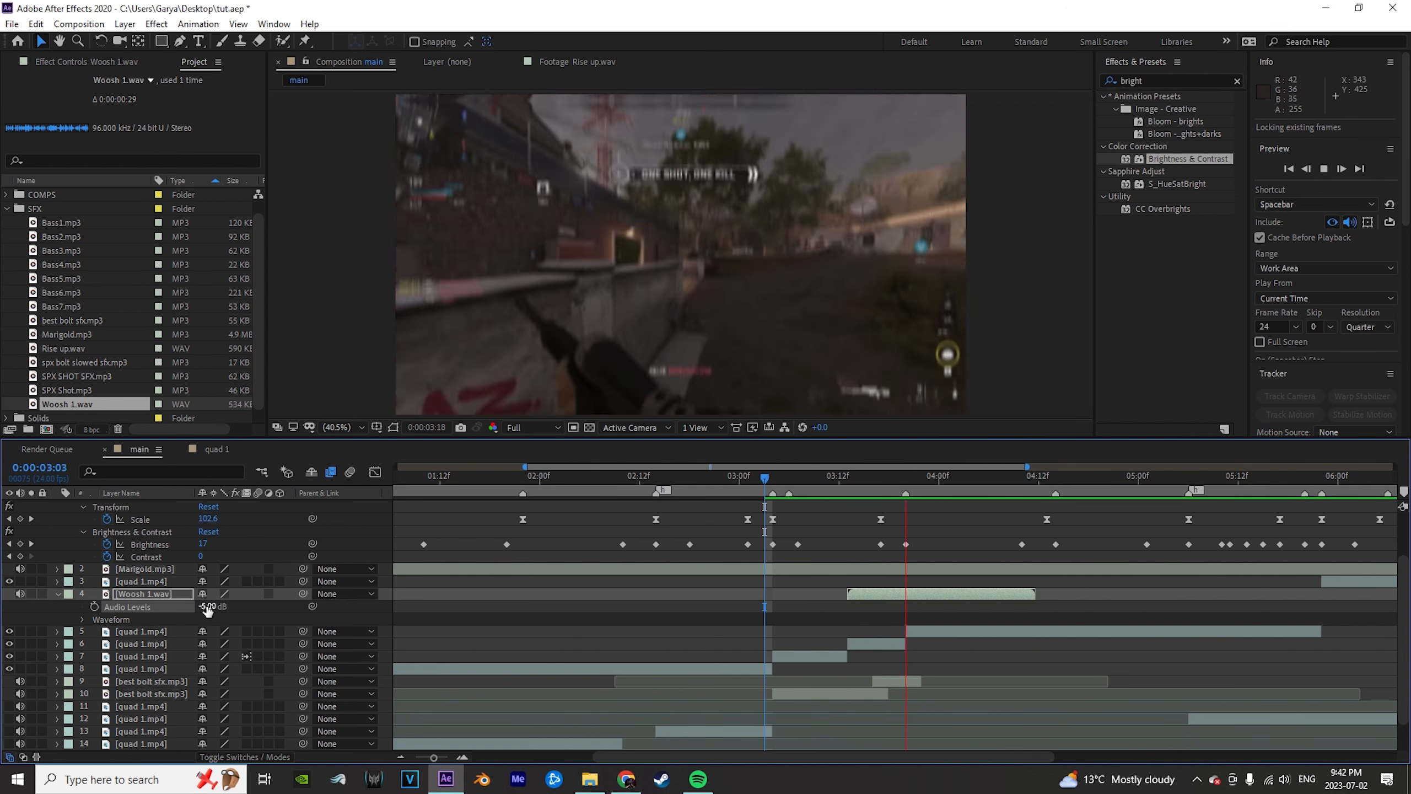
{"action": "key", "text": "space"}
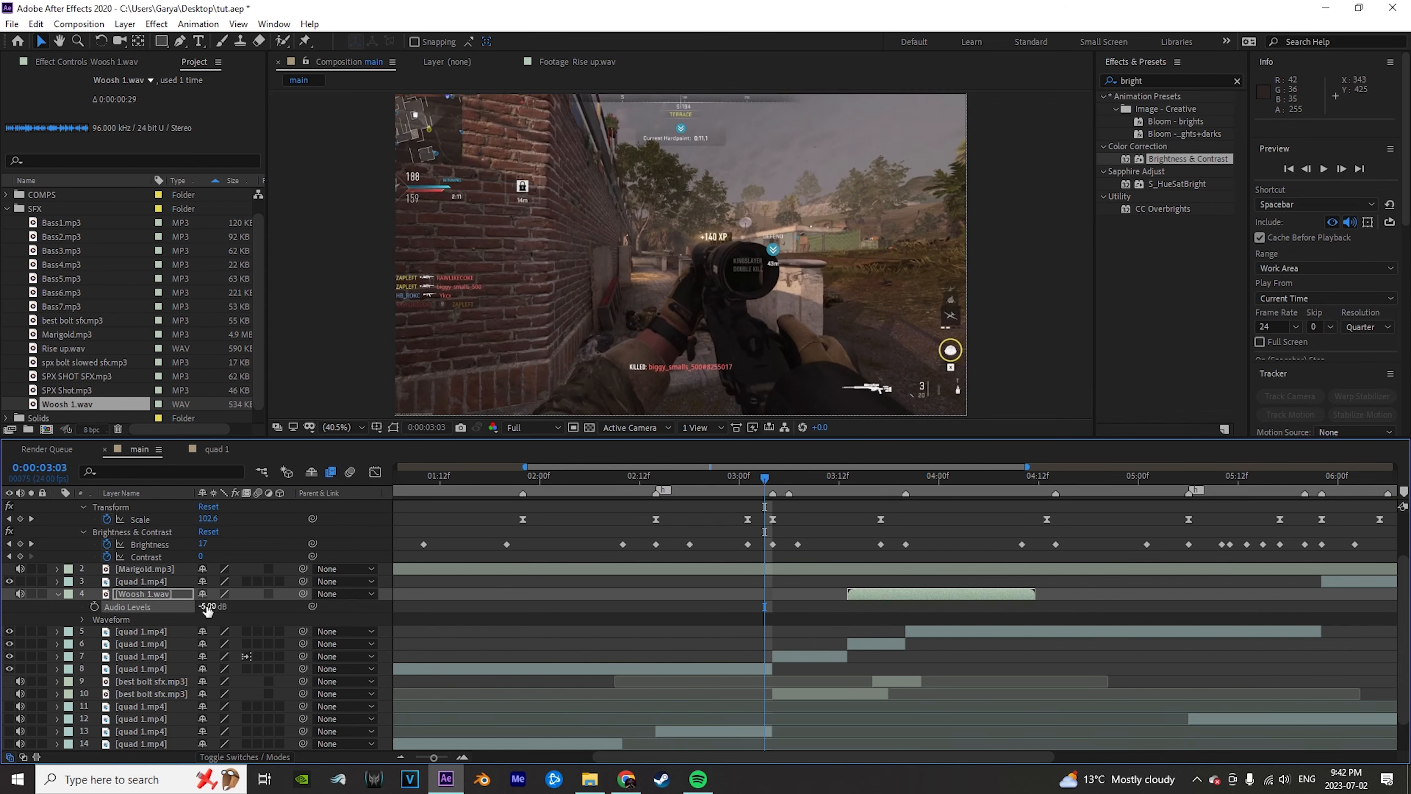
Add a layer marker to Woosh 1.wav at 0:00:03:20.
{"action": "scroll", "coordinate": [759, 651], "scroll_direction": "right", "scroll_amount": 5}
{"action": "left_click", "coordinate": [613, 488]}
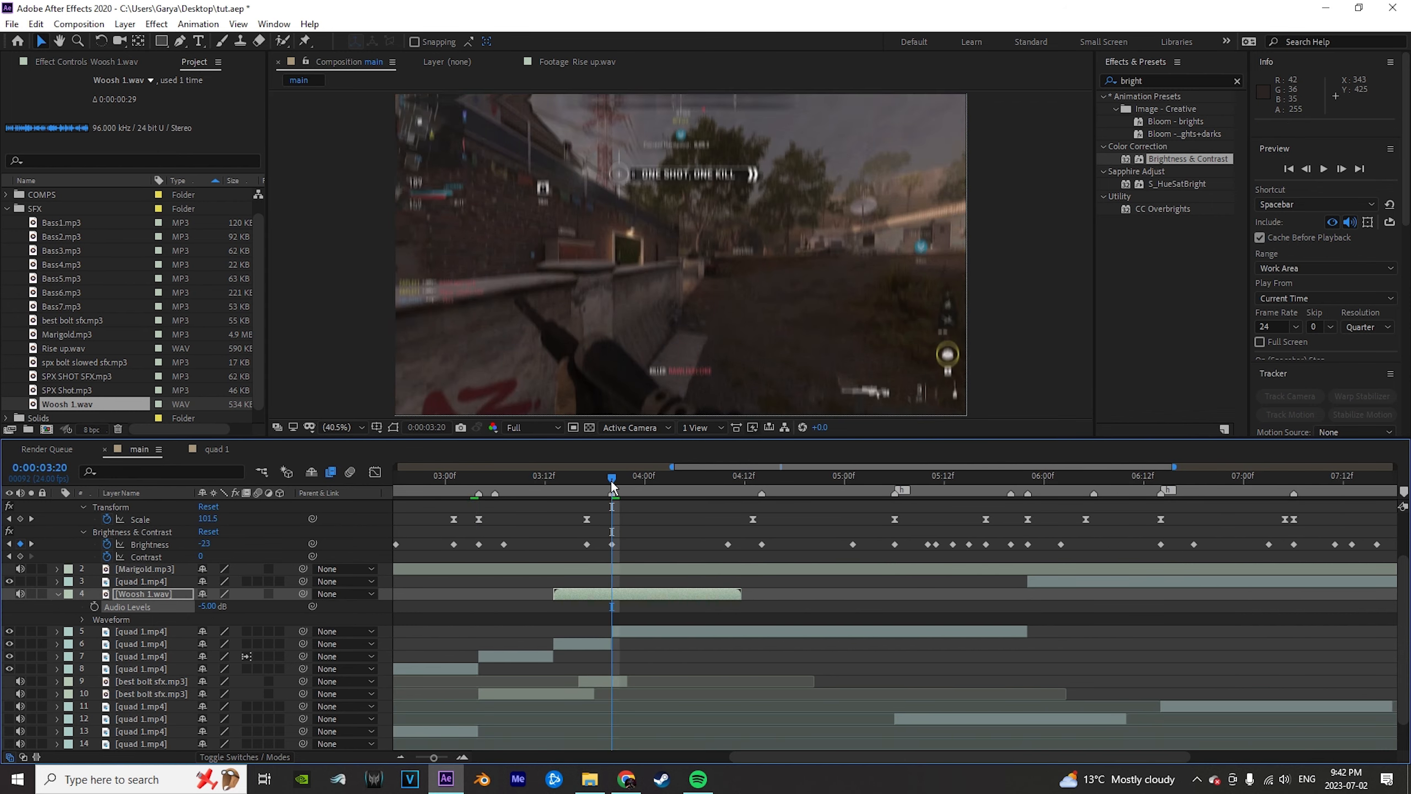
{"action": "scroll", "coordinate": [632, 607], "scroll_direction": "down", "scroll_amount": 2}
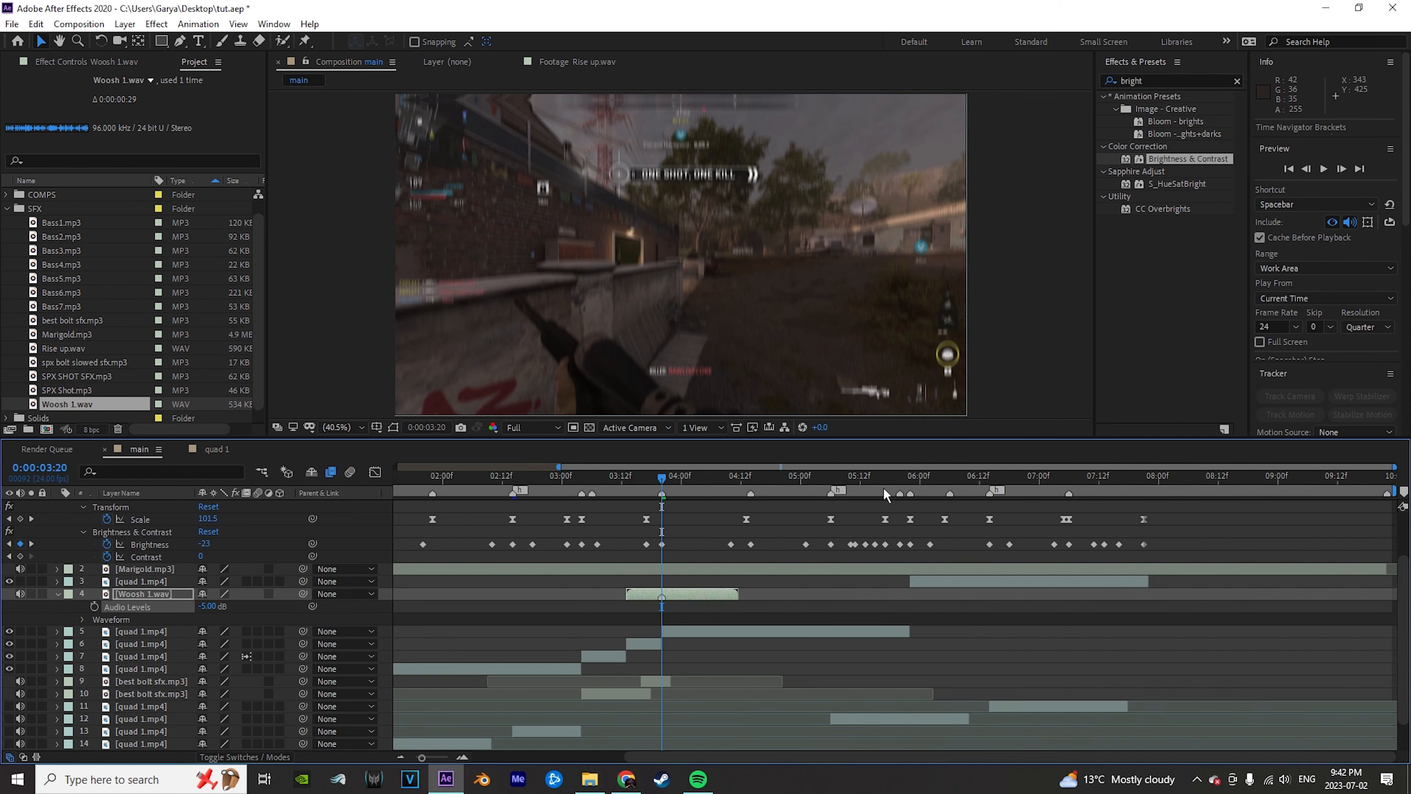
Try a duplicate Woosh 1.wav layer with its marker at 0:00:05:22, play it from 0:00:04:23 and remove it.
{"action": "left_click_drag", "start_coordinate": [885, 485], "coordinate": [912, 480]}
{"action": "key", "text": "ctrl+d"}
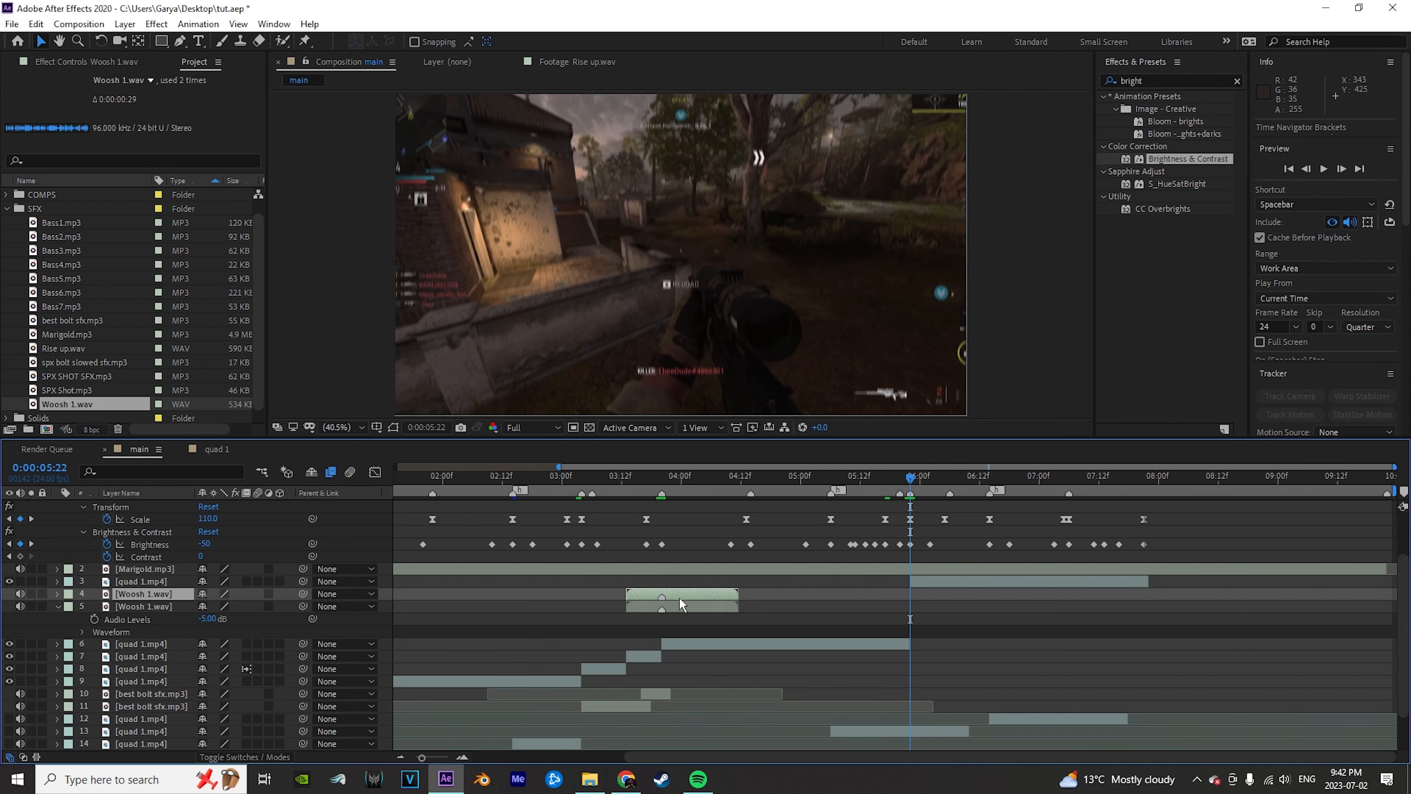
{"action": "left_click_drag", "start_coordinate": [679, 598], "coordinate": [927, 598]}
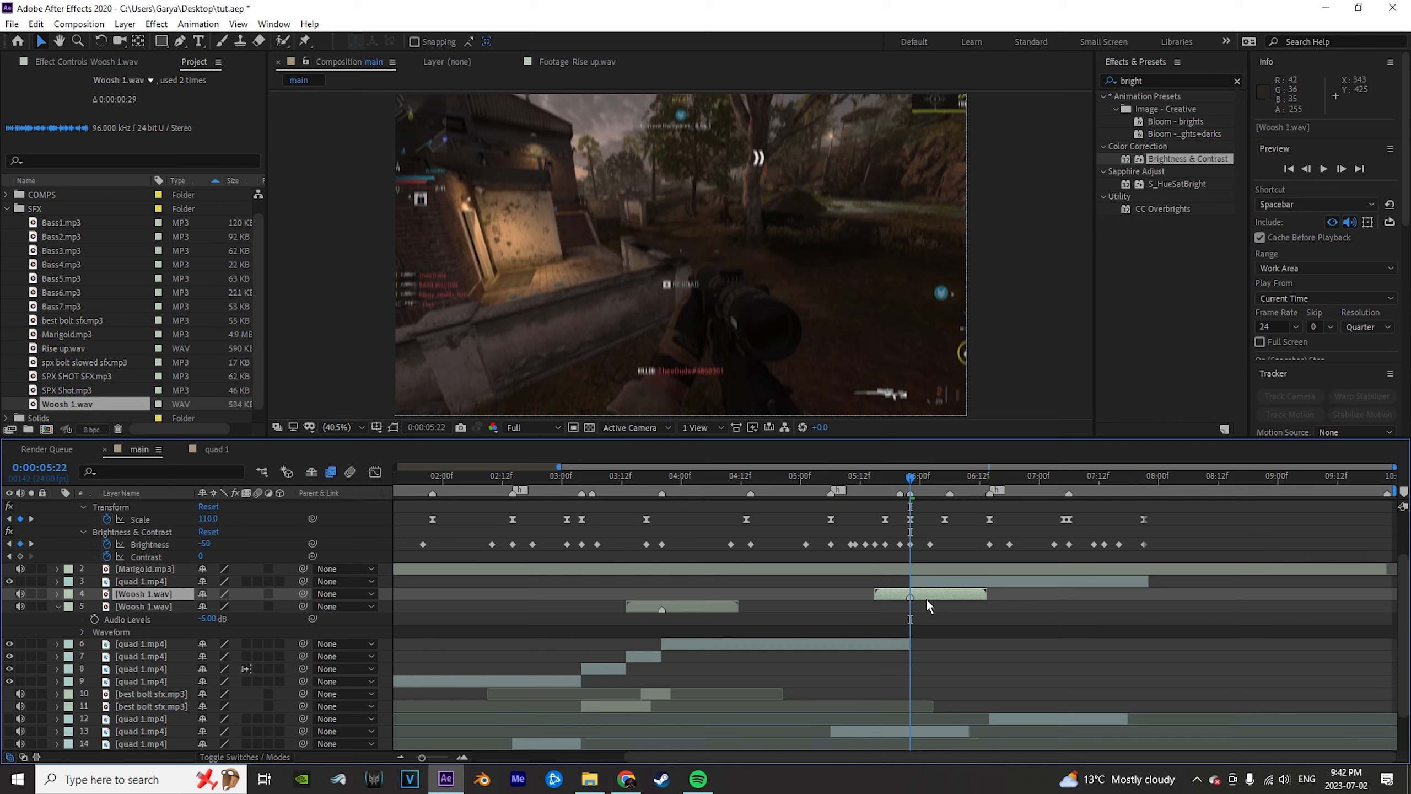
{"action": "left_click", "coordinate": [796, 477]}
{"action": "key", "text": "space"}
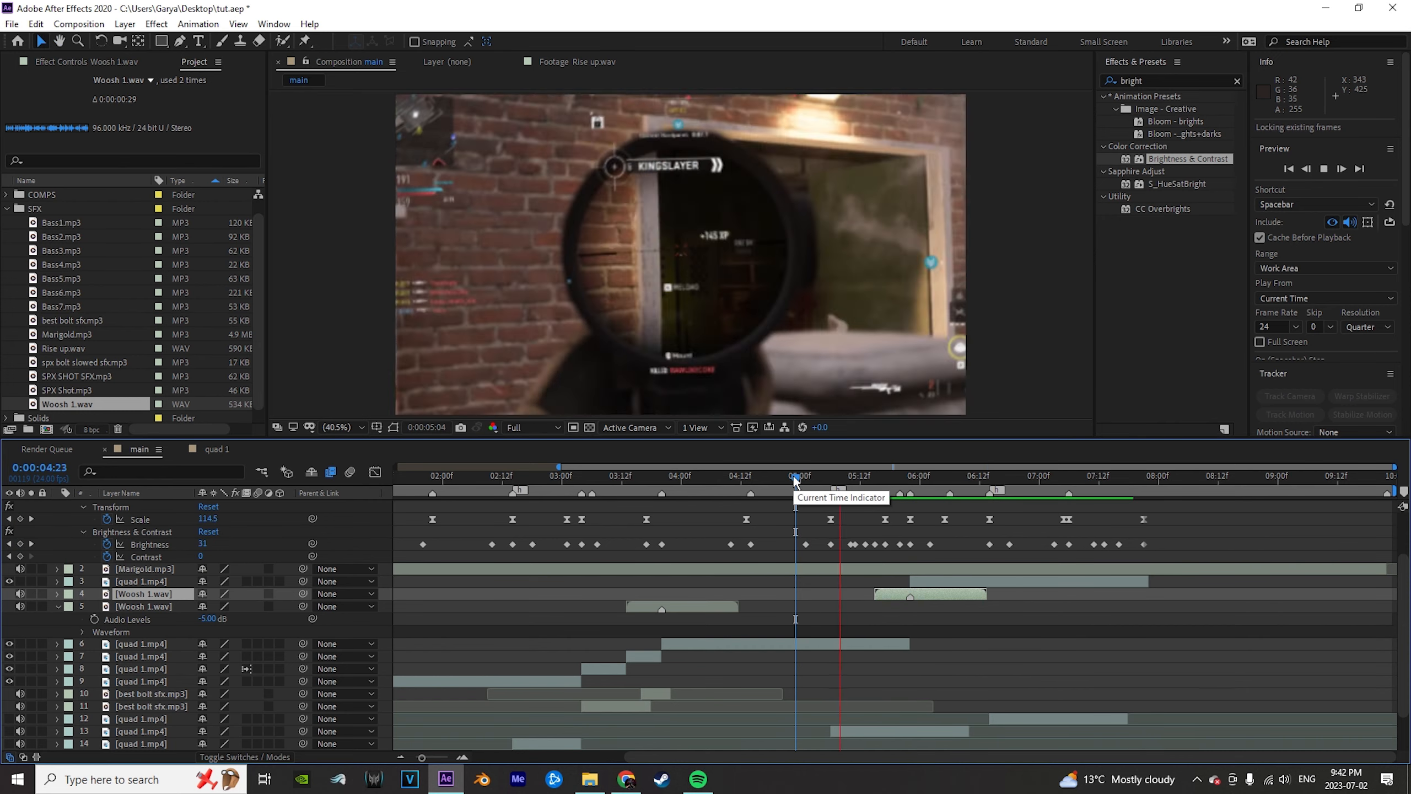
{"action": "key", "text": "space"}
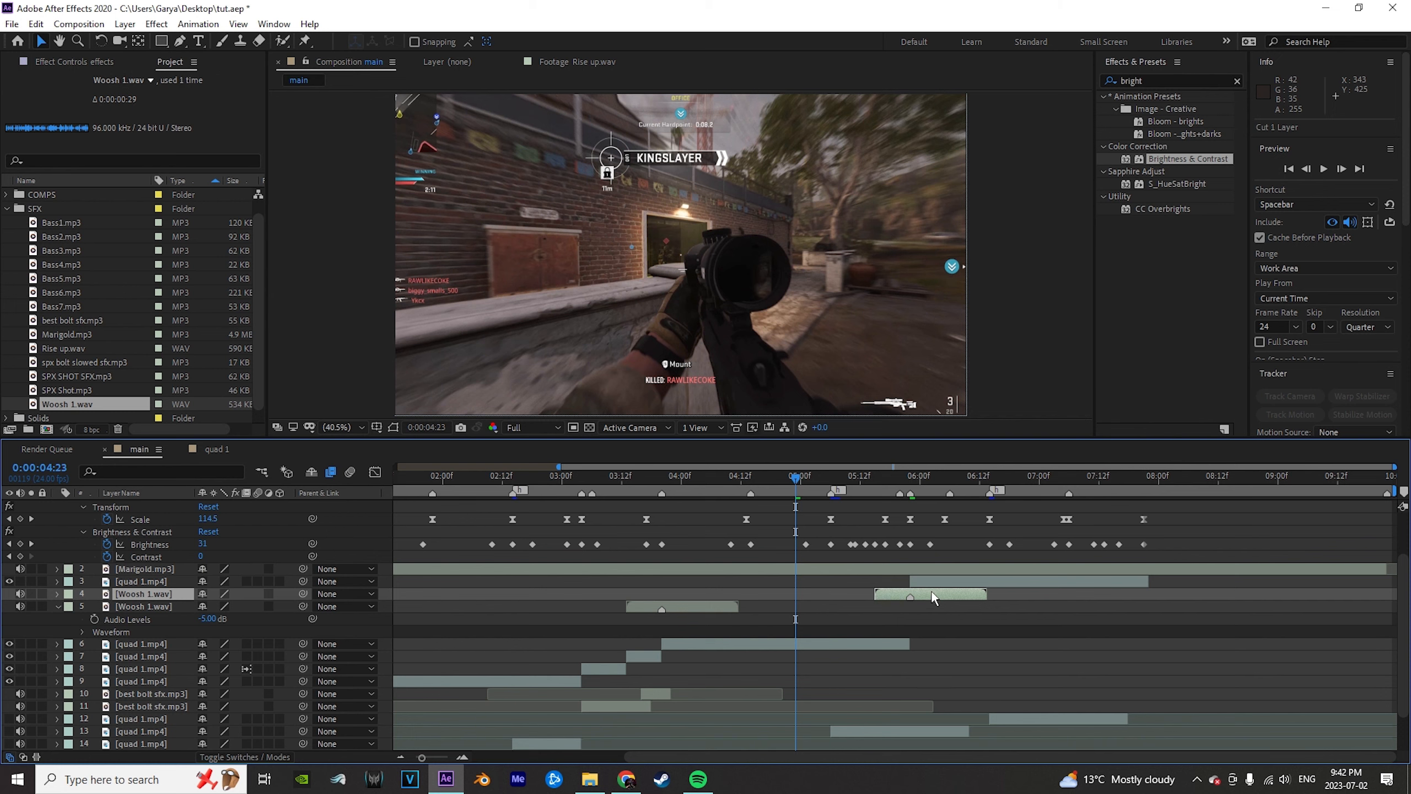
{"action": "key", "text": "ctrl+x"}
Try a second Rise up.wav layer with its waveform peak aligned to the cut at 0:00:05:22.
{"action": "left_click", "coordinate": [910, 476]}
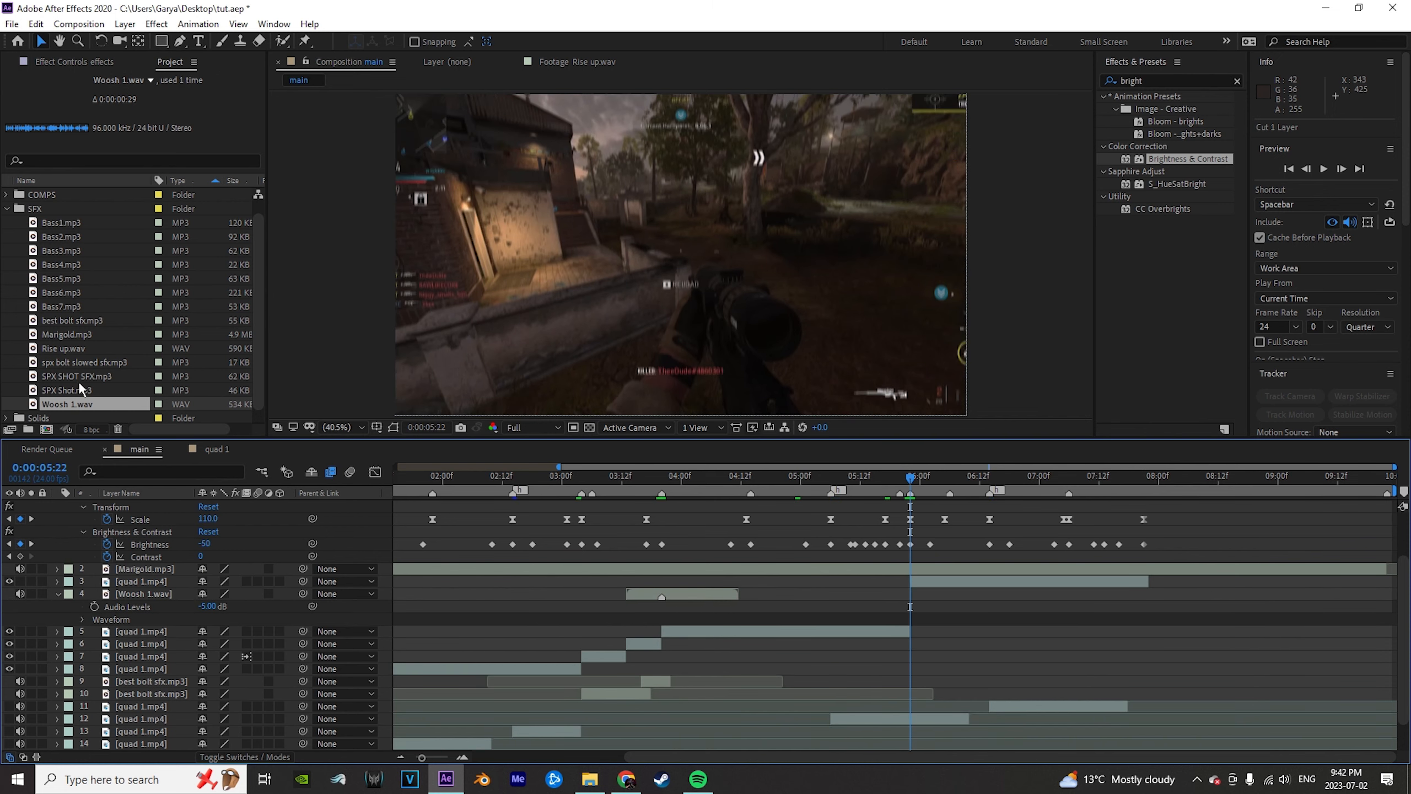
{"action": "left_click_drag", "start_coordinate": [66, 351], "coordinate": [892, 588]}
{"action": "key", "text": "l"}
{"action": "key", "text": "l"}
{"action": "left_click_drag", "start_coordinate": [997, 598], "coordinate": [942, 598]}
{"action": "key", "text": "l"}
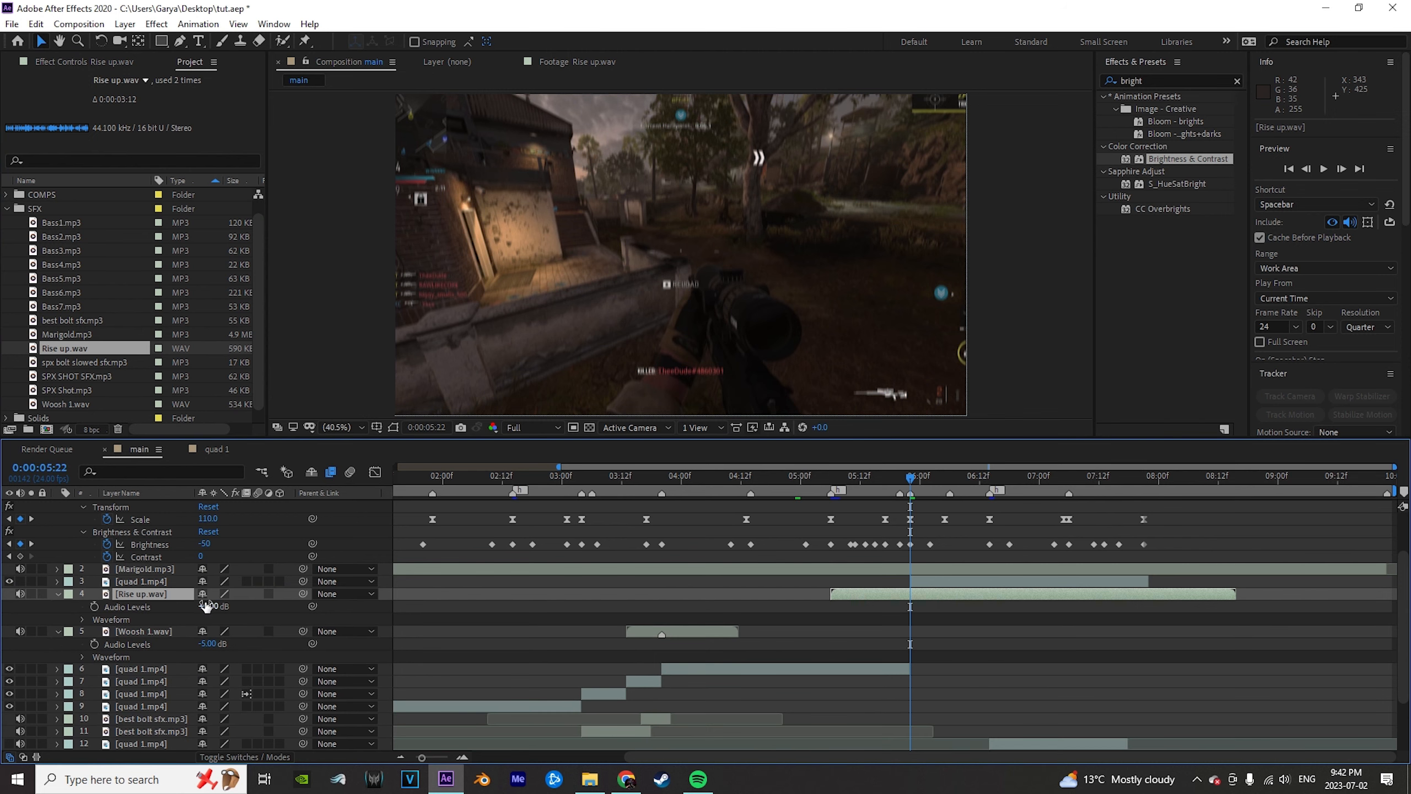
Set the second Rise up.wav layer's audio level to -15 dB, mark it at 0:00:05:22 and play from 0:00:05:02.
{"action": "left_click", "coordinate": [205, 606]}
{"action": "type", "text": "-15"}
{"action": "key", "text": "Return"}
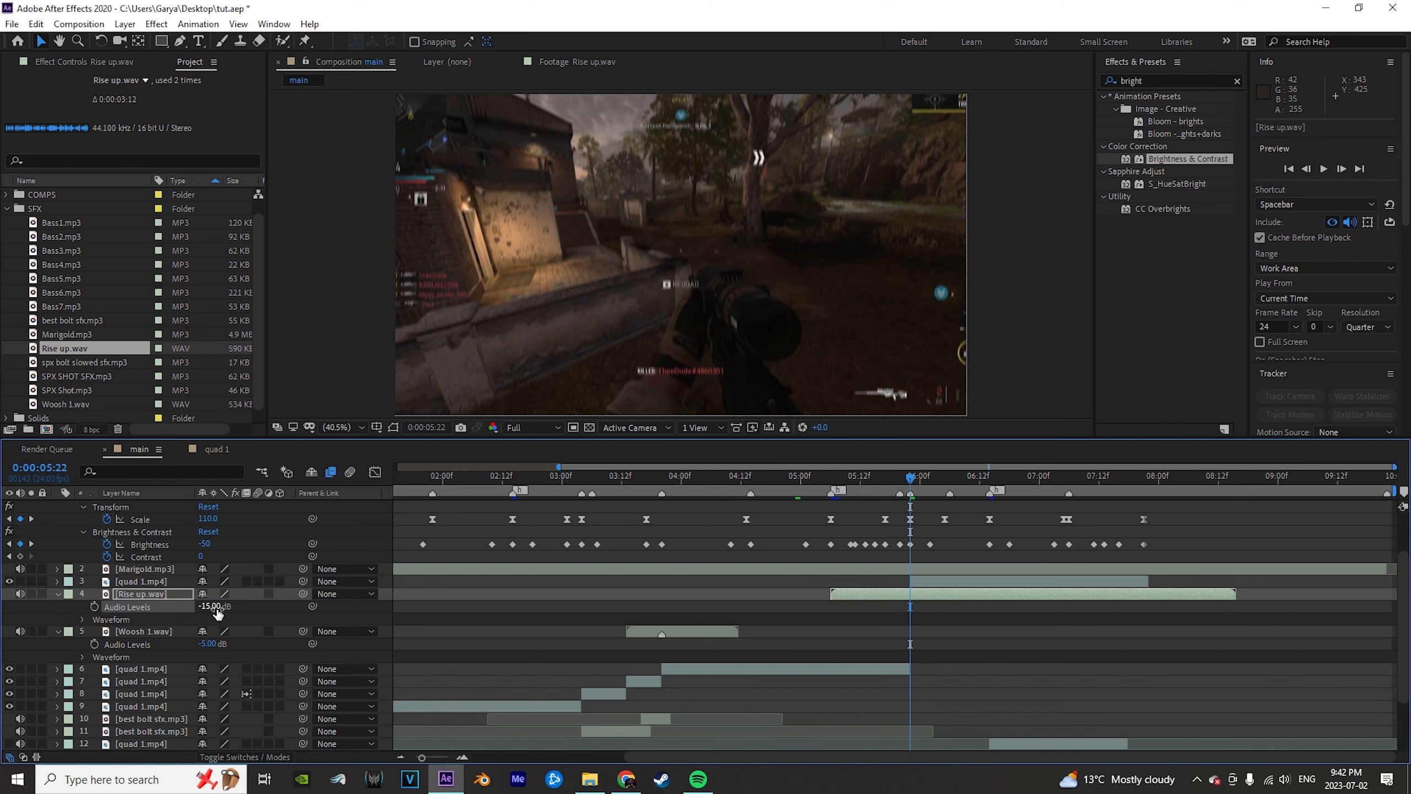
{"action": "key", "text": "shift+Page_Up"}
{"action": "key", "text": "shift+Page_Up"}
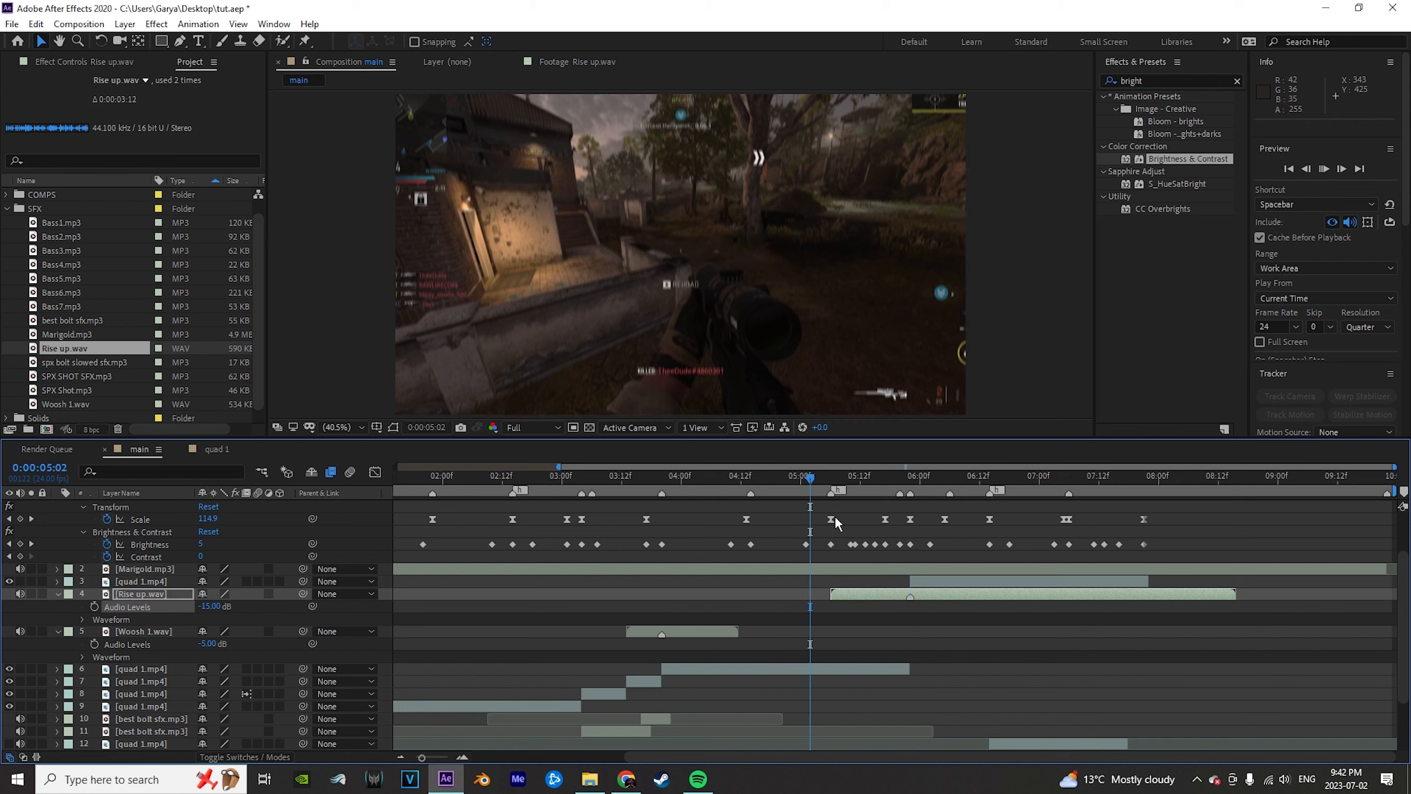
{"action": "key", "text": "space"}
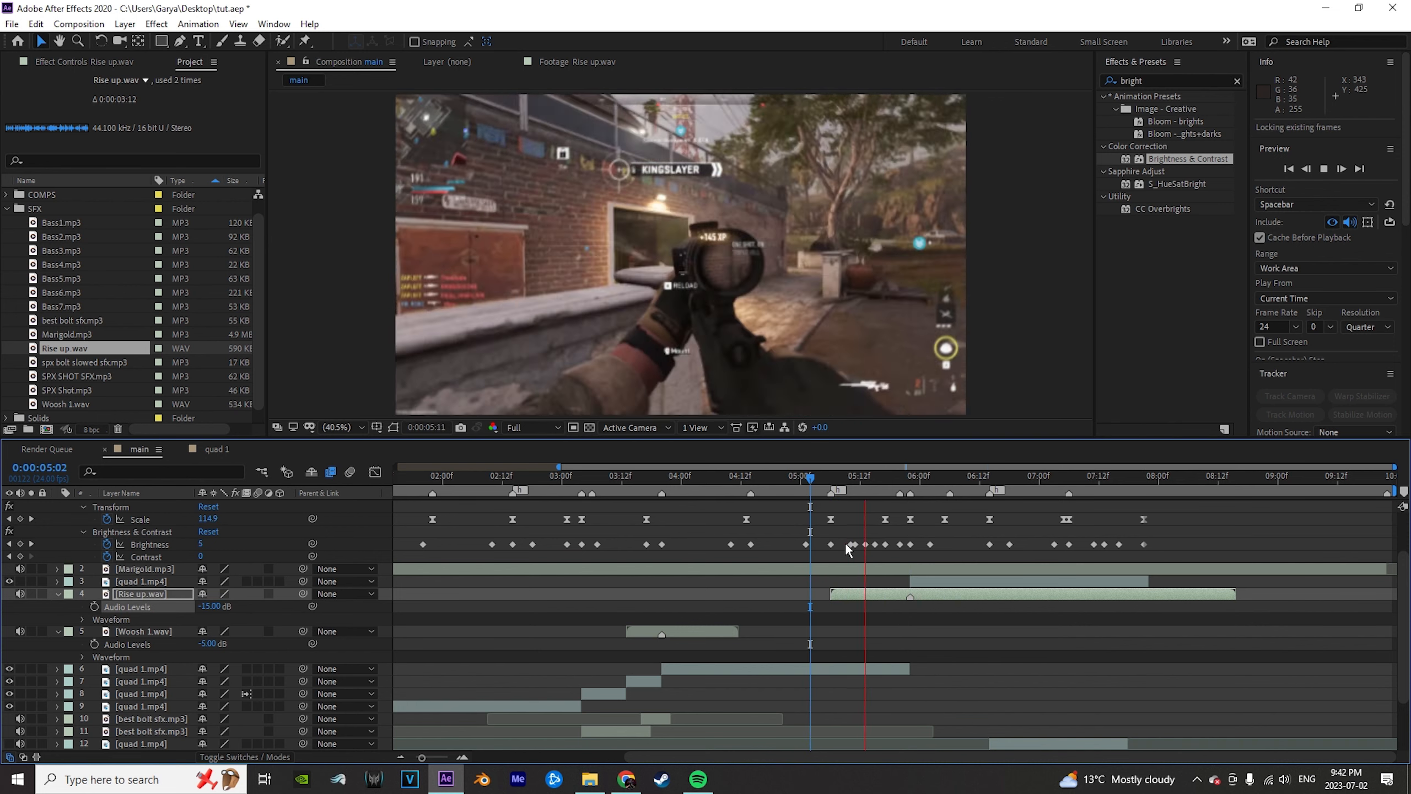
{"action": "key", "text": "space"}
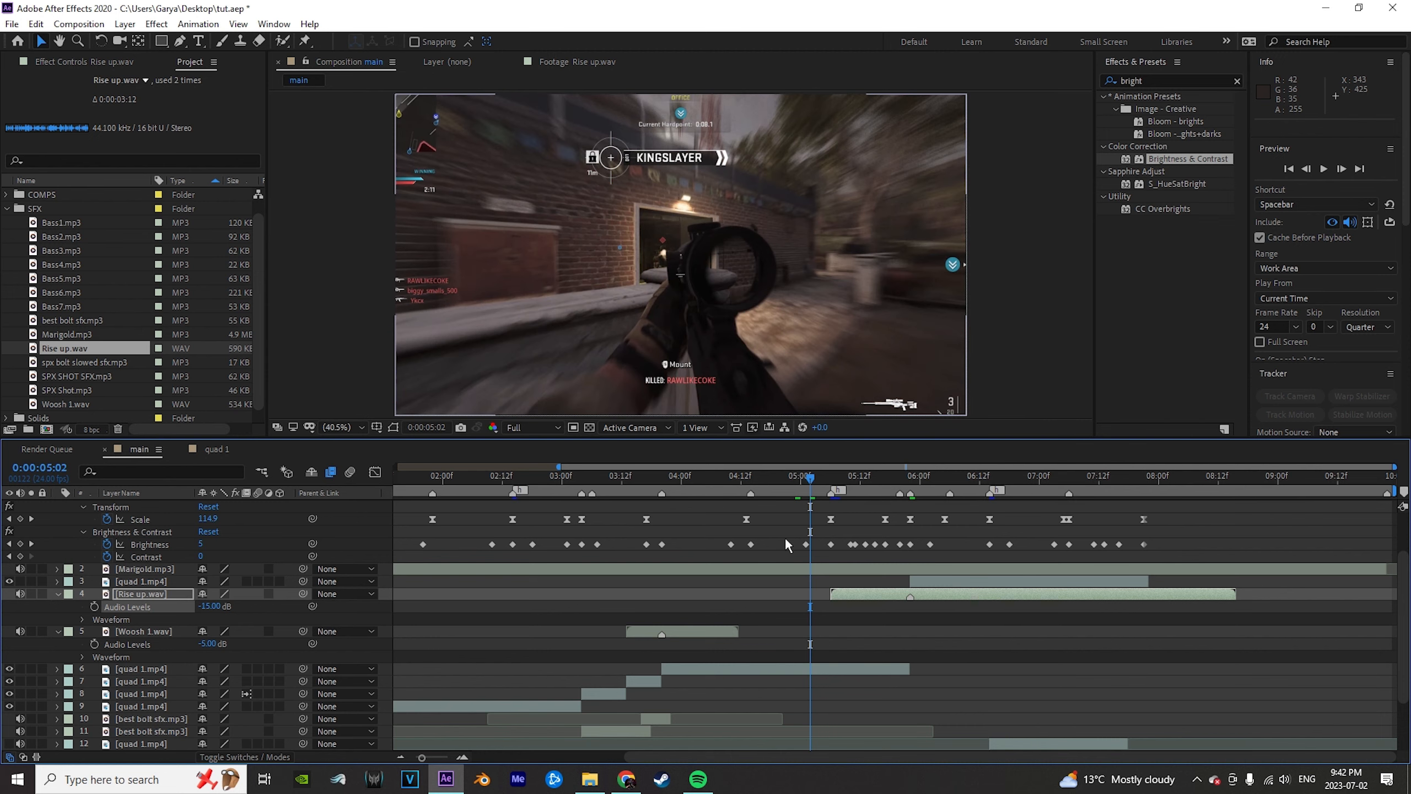
Set the second Rise up.wav layer's audio level to -10 dB and replay from 0:00:05:02.
{"action": "left_click", "coordinate": [211, 607]}
{"action": "type", "text": "-10"}
{"action": "key", "text": "Return"}
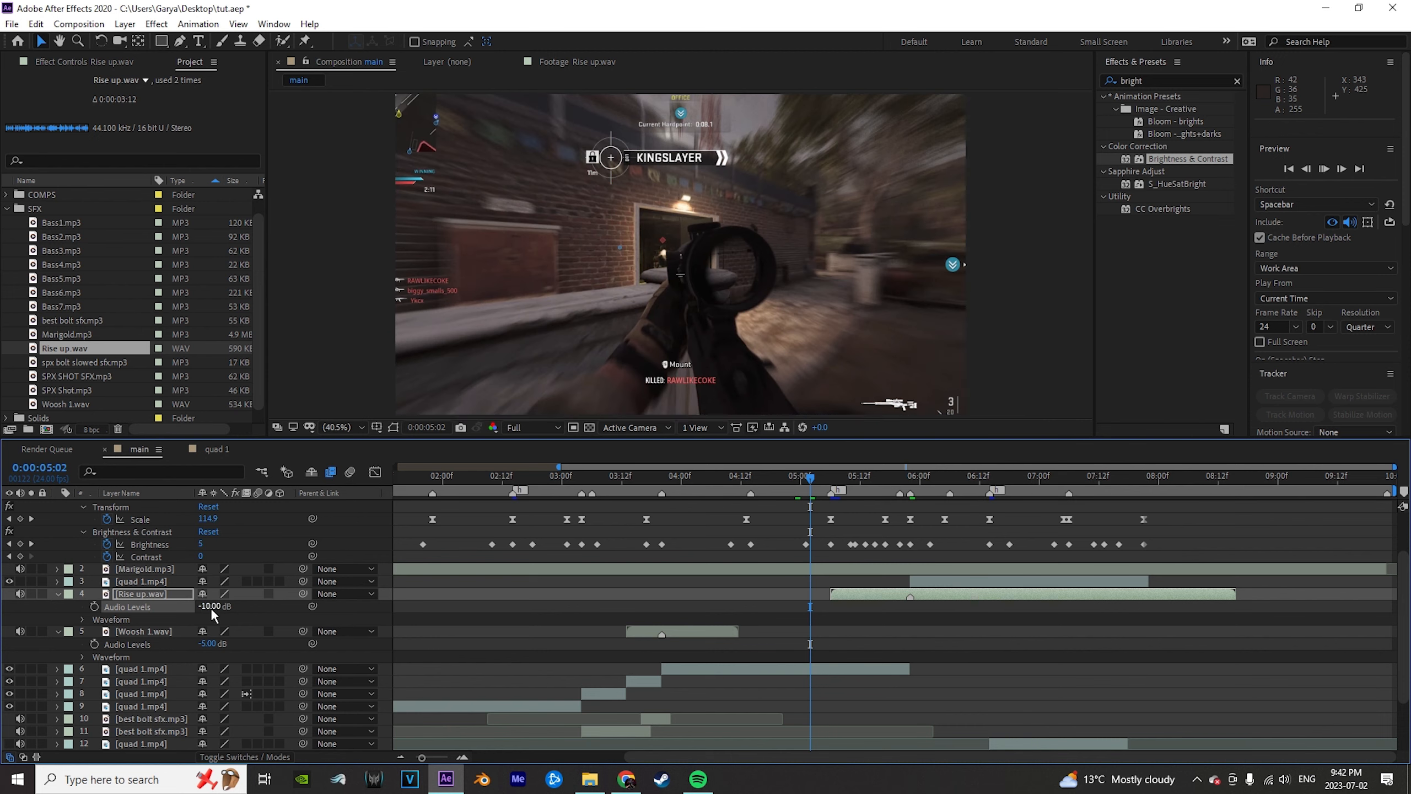
{"action": "key", "text": "space"}
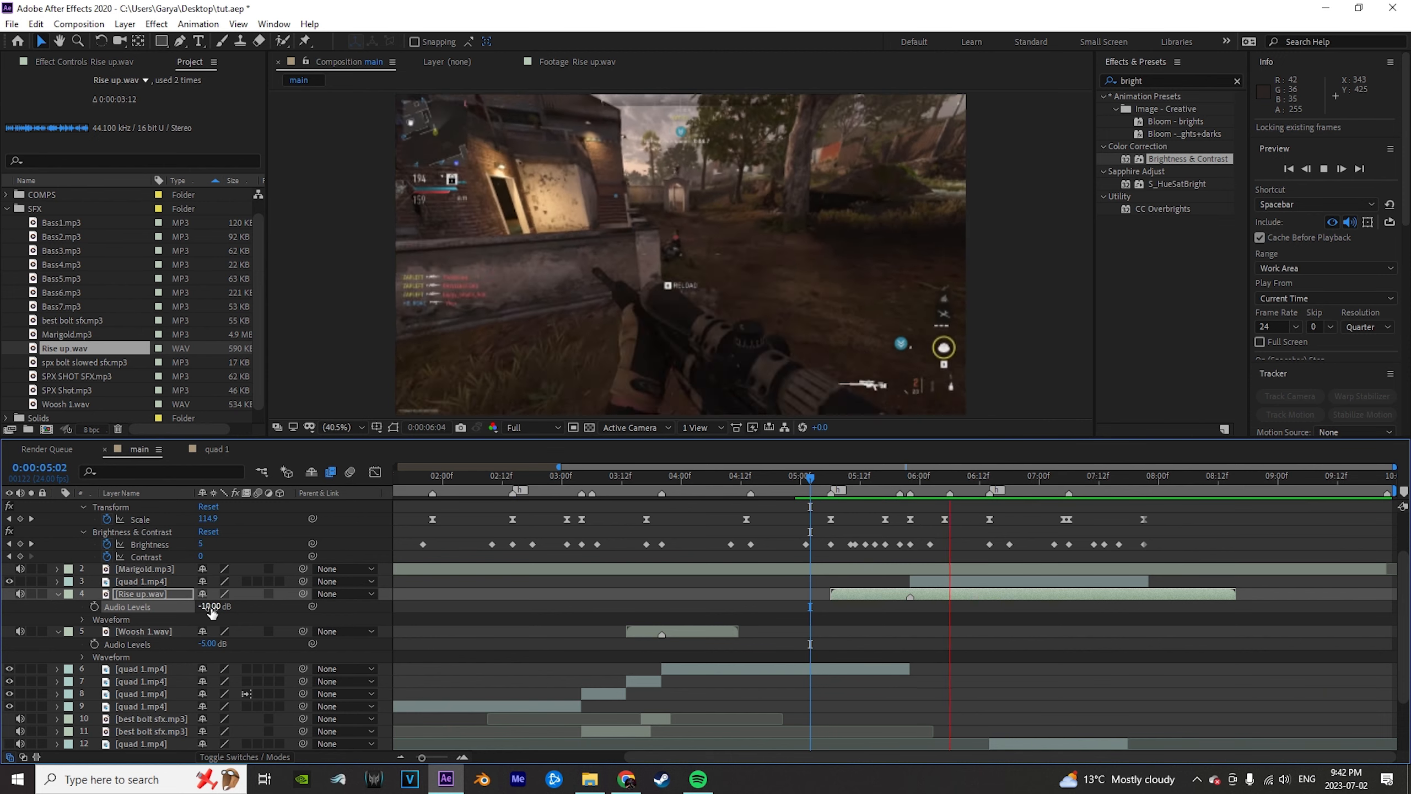
{"action": "key", "text": "space"}
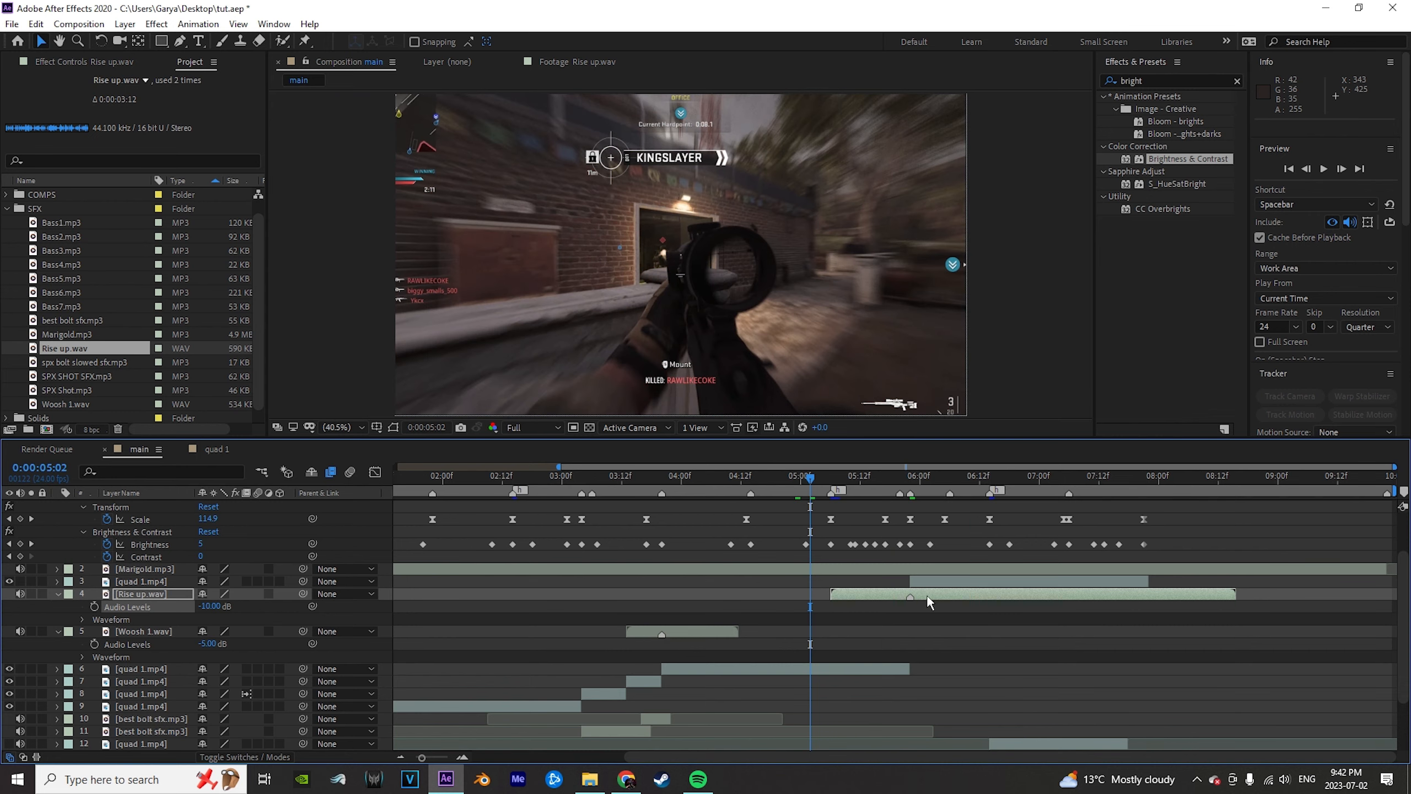
Delete the second Rise up.wav layer, play the section from 0:00:05:02 and save the project.
{"action": "left_click", "coordinate": [926, 594]}
{"action": "key", "text": "Delete"}
{"action": "key", "text": "space"}
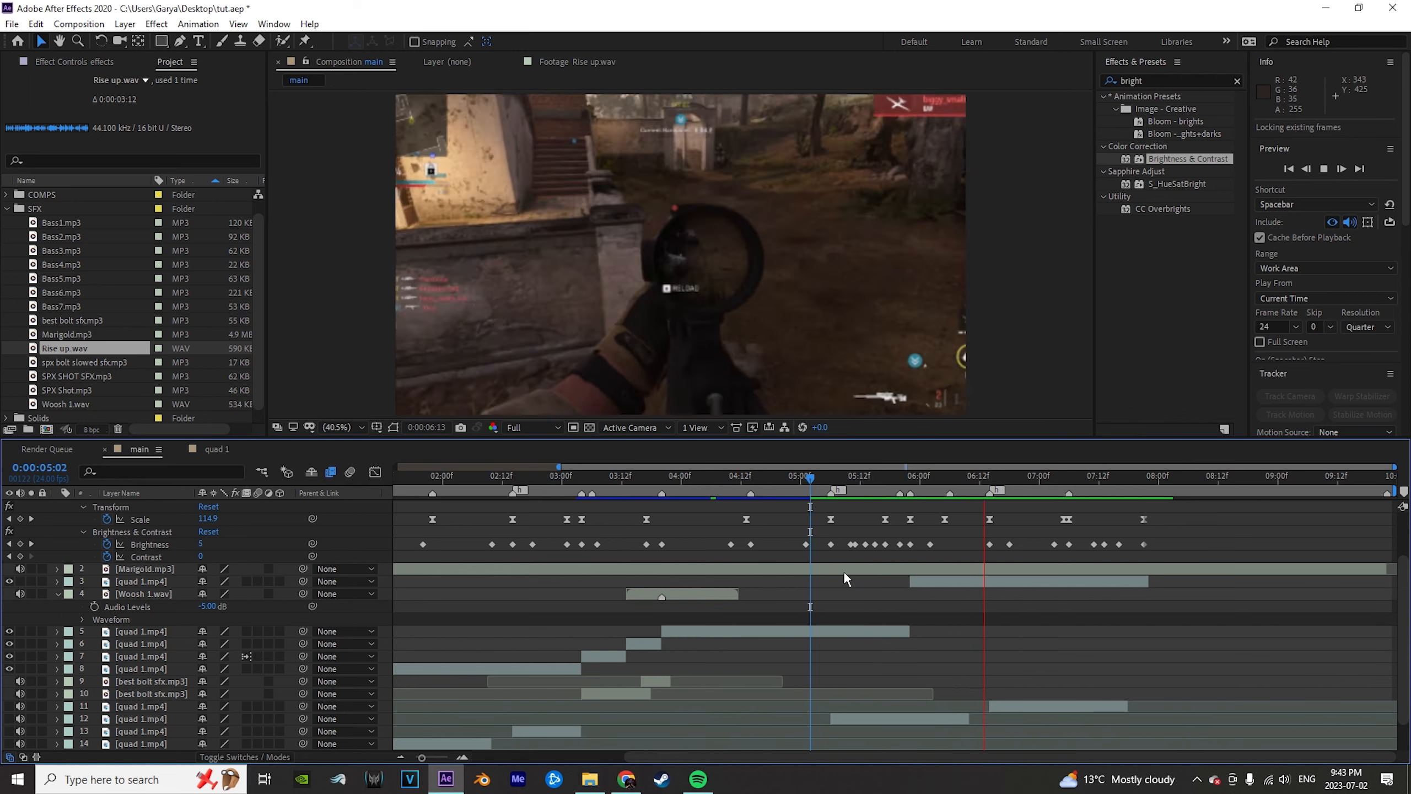
{"action": "key", "text": "space"}
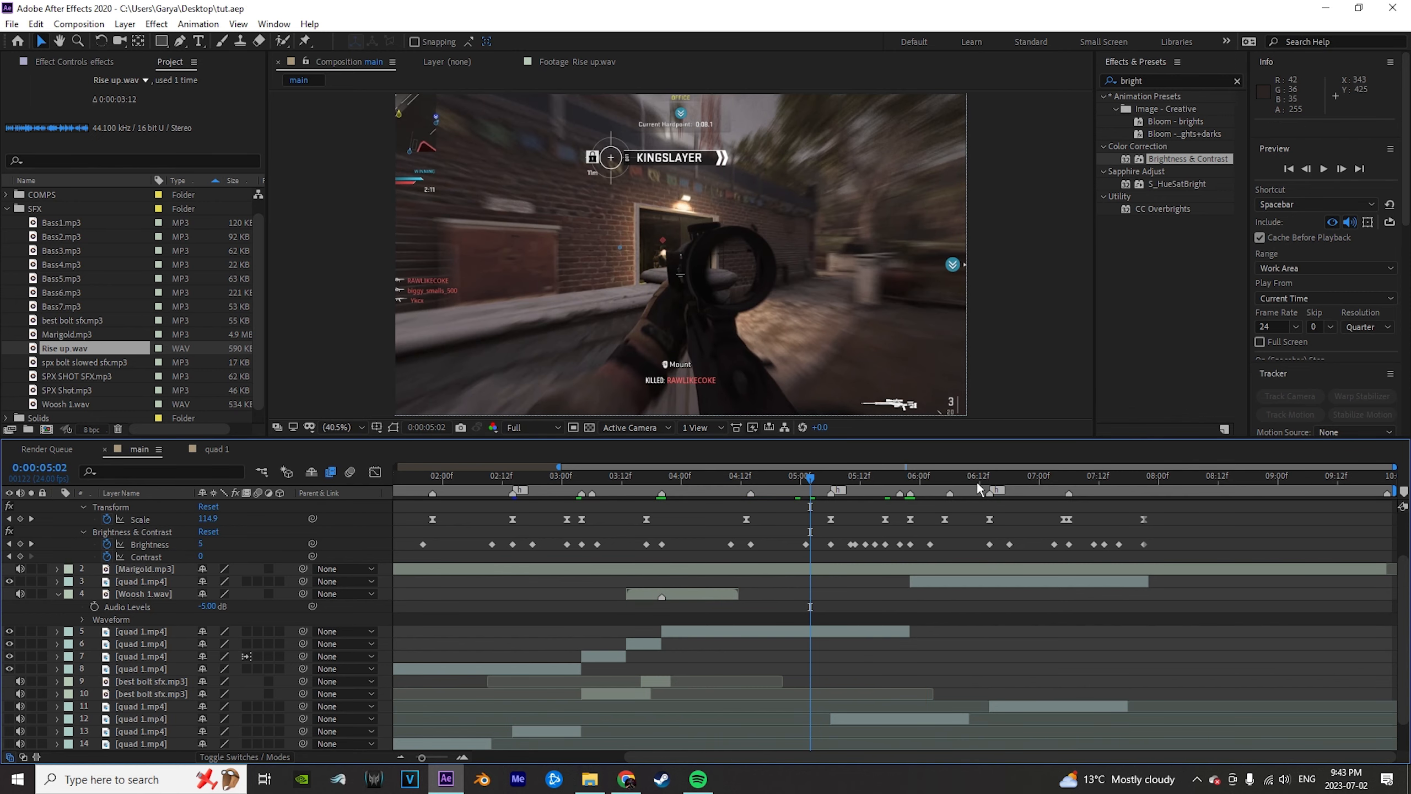
Review the montage in full from 0:00:00:00 and scrub the playhead to 0:00:04:22.
{"action": "left_click", "coordinate": [978, 482]}
{"action": "key", "text": "minus"}
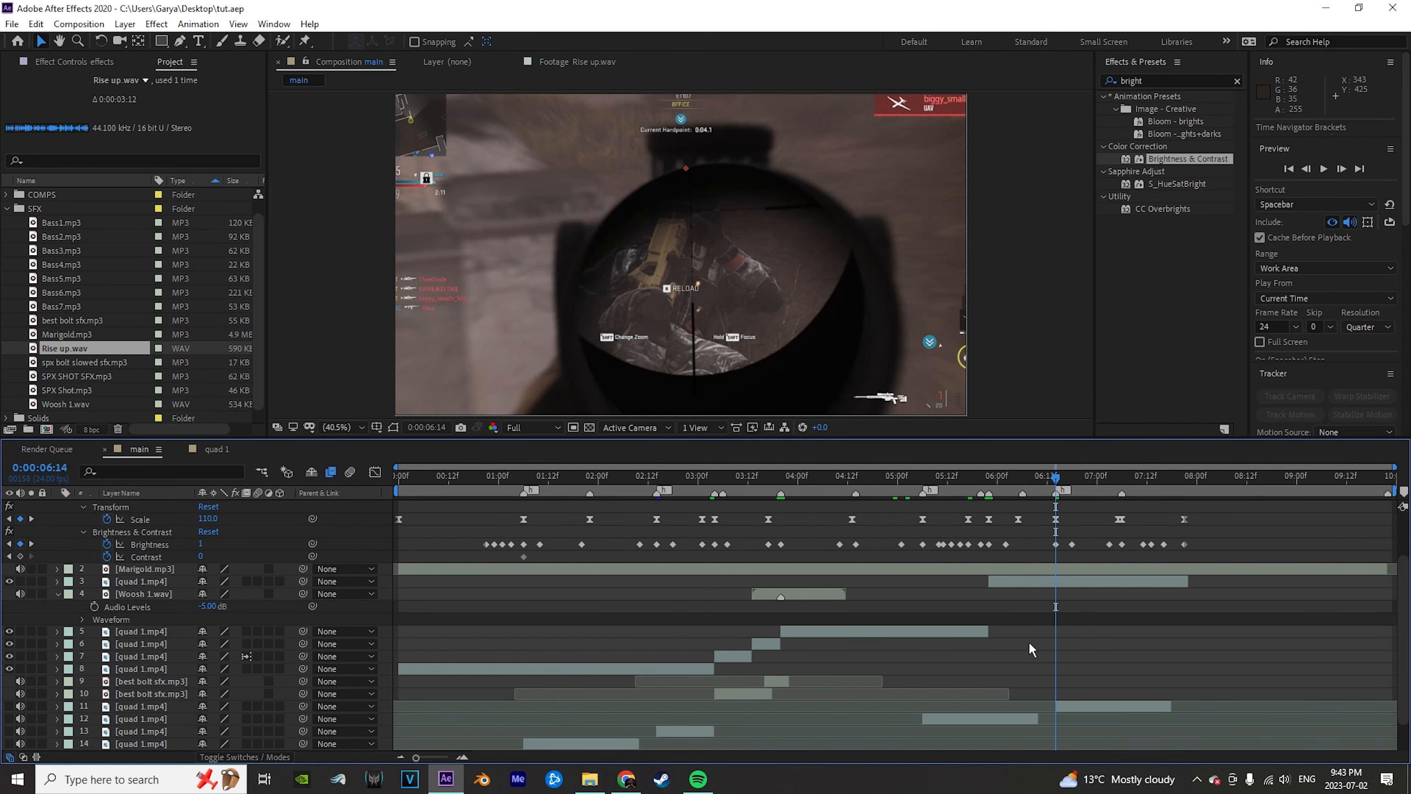
{"action": "key", "text": "Home"}
{"action": "key", "text": "space"}
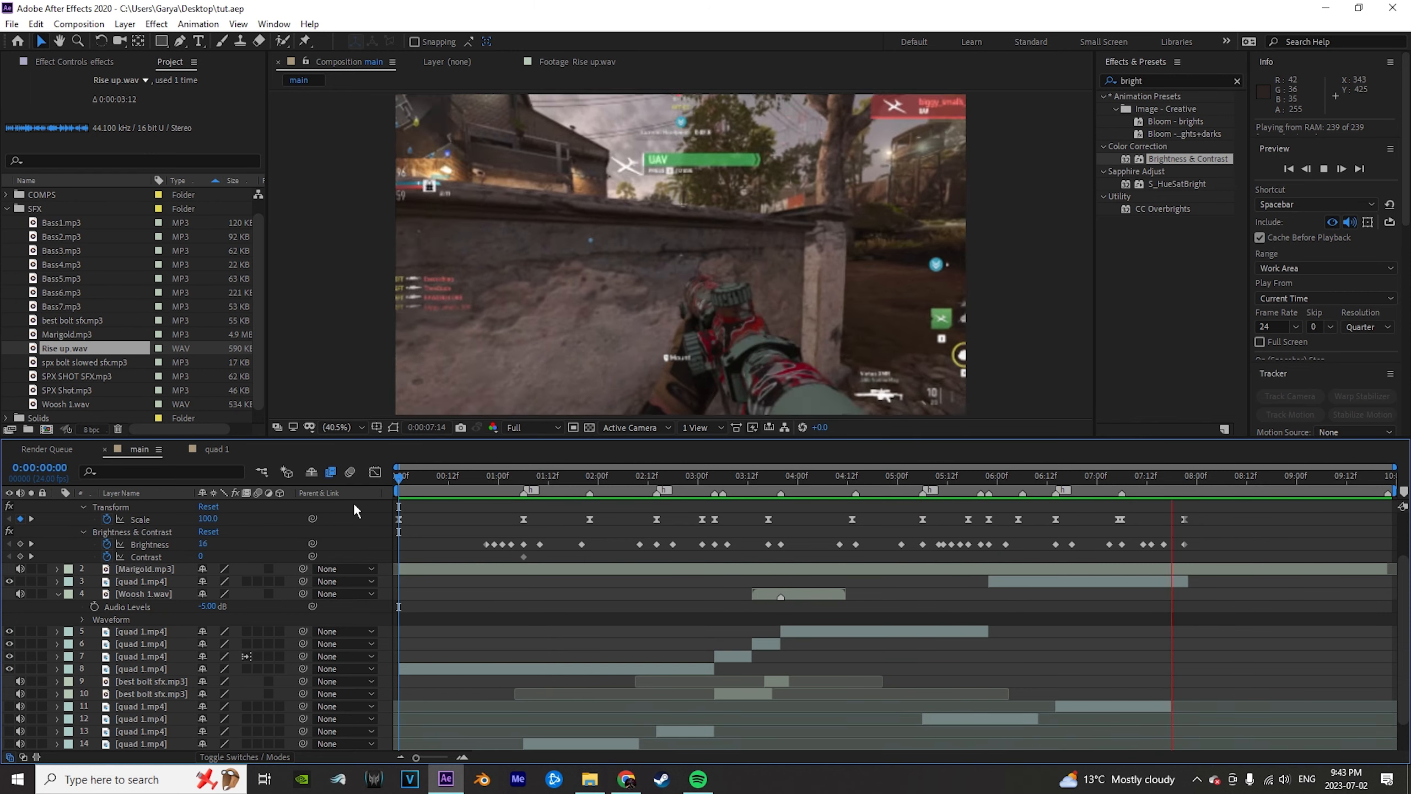
{"action": "key", "text": "space"}
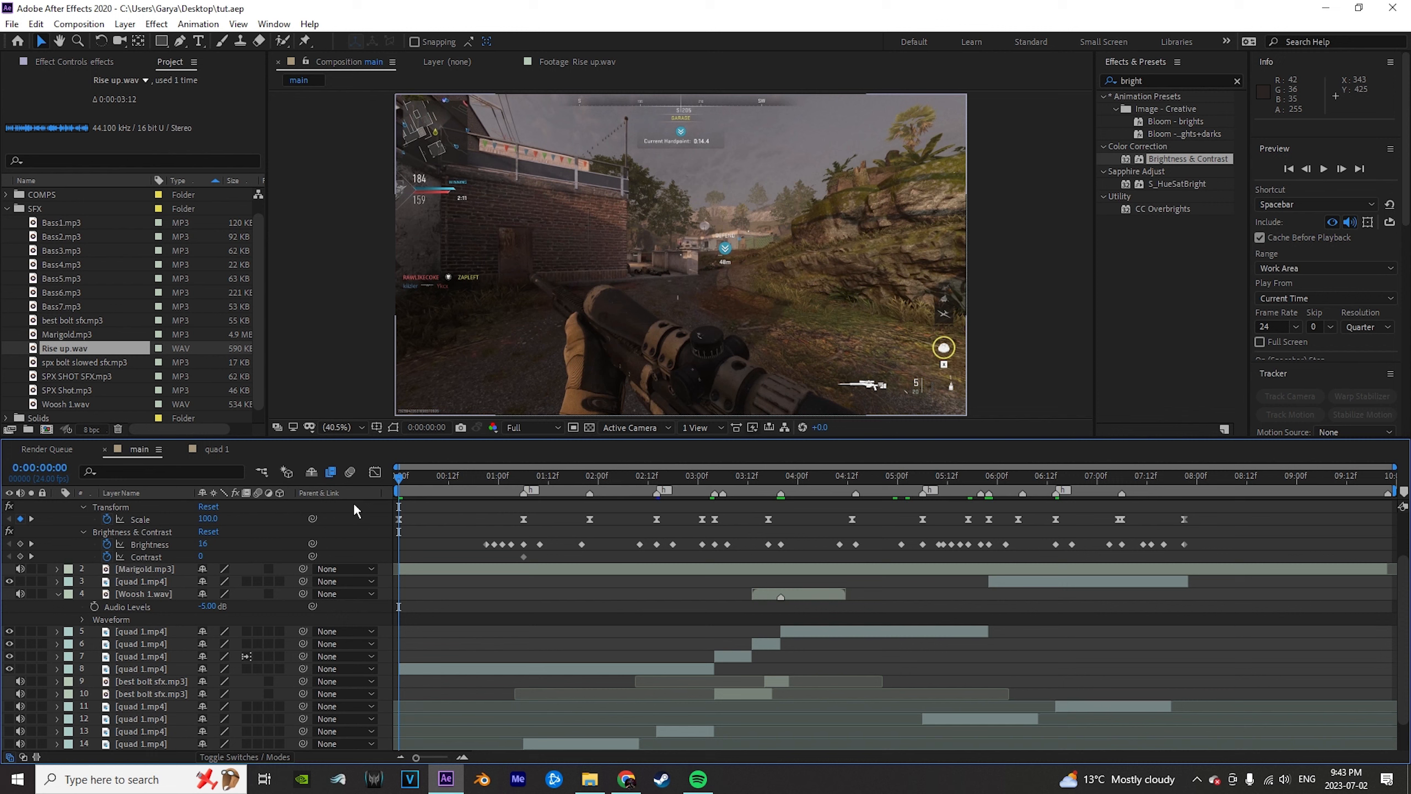
{"action": "left_click_drag", "start_coordinate": [400, 476], "coordinate": [892, 571]}
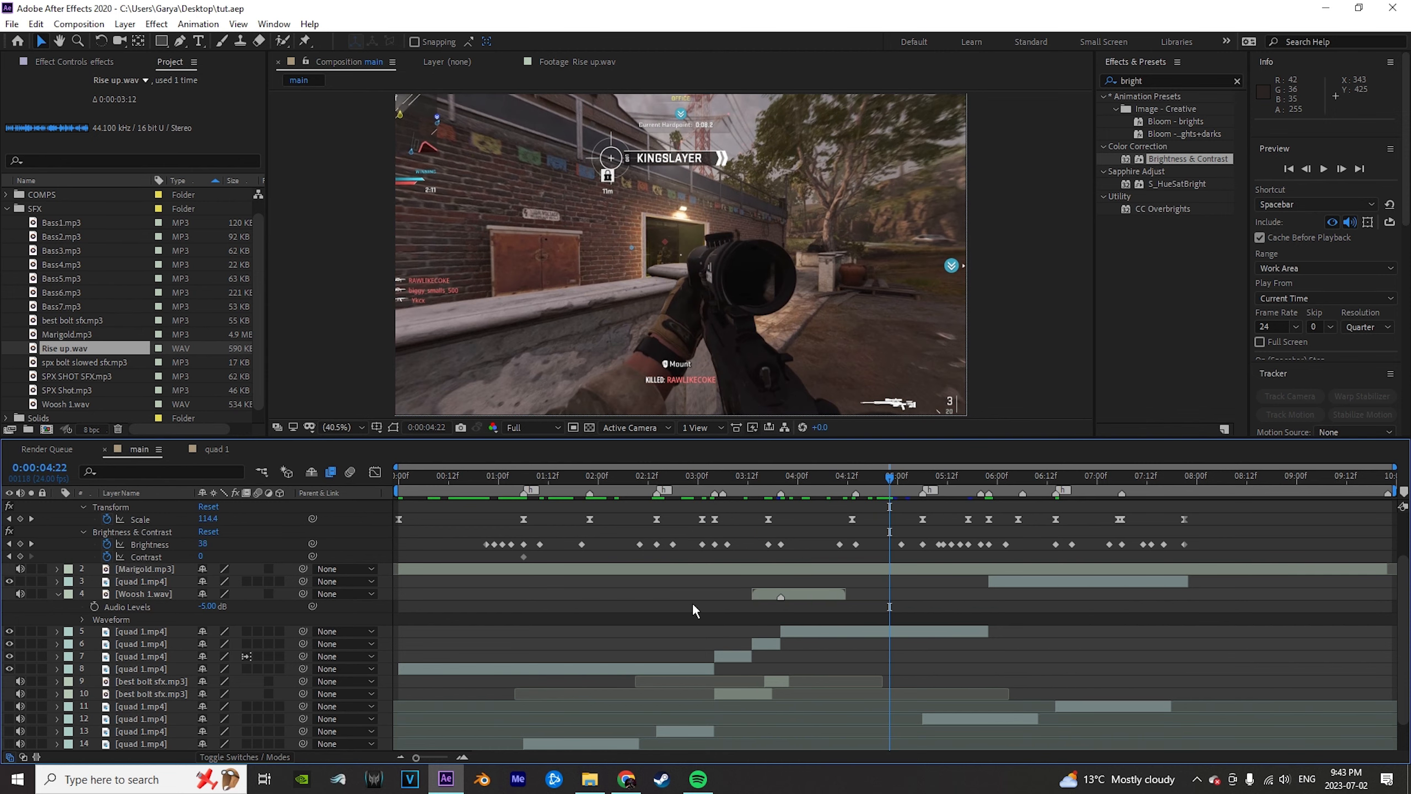